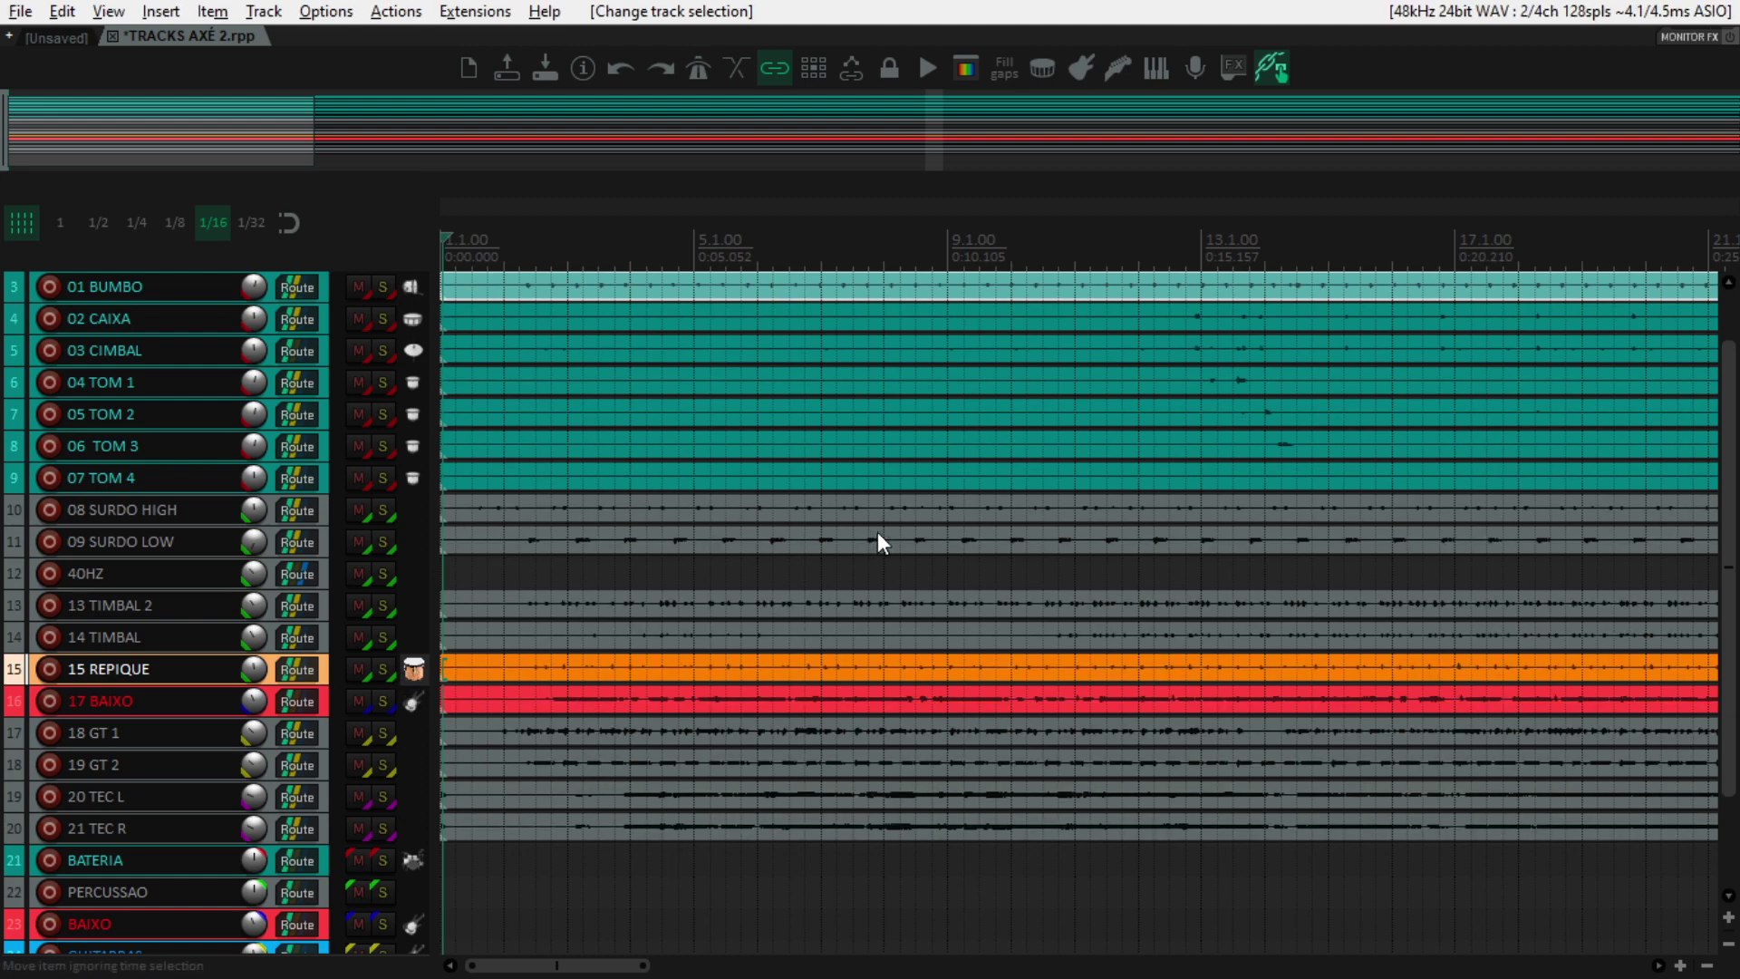
Step: Look over the project's tracks and the full length of their recordings in the arrangement
scroll(917, 550, "down", 2)
scroll(921, 560, "down", 1)
scroll(919, 552, "down", 4)
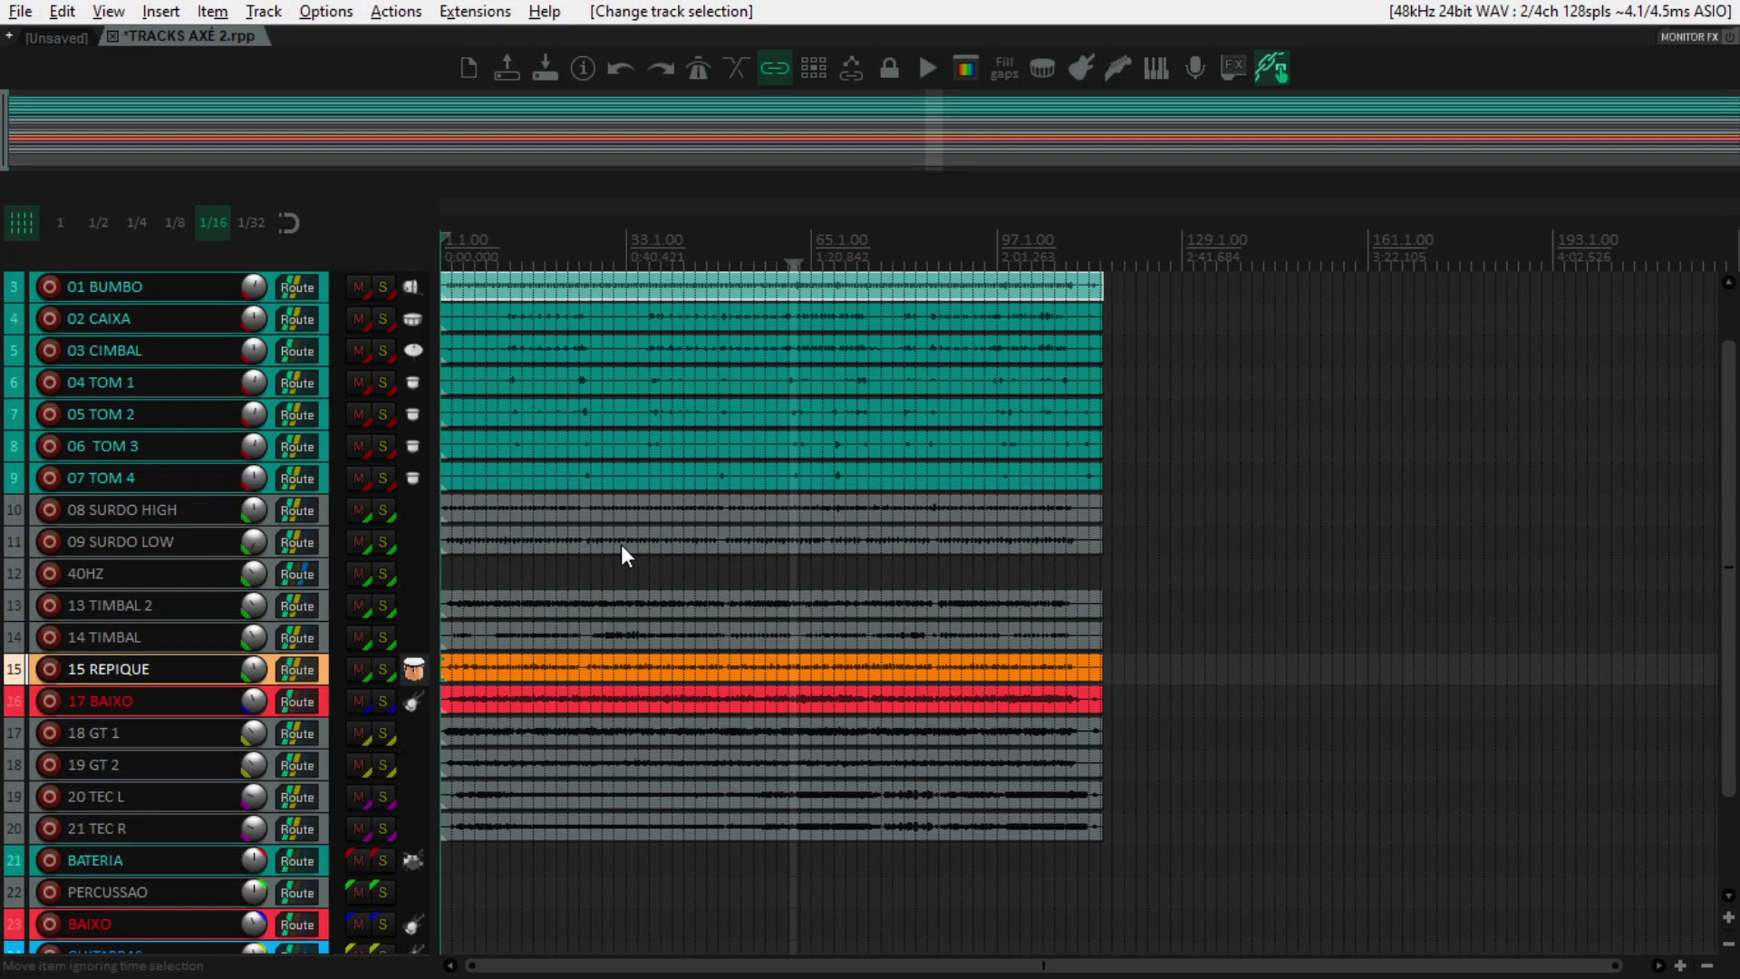
scroll(622, 544, "up", 2)
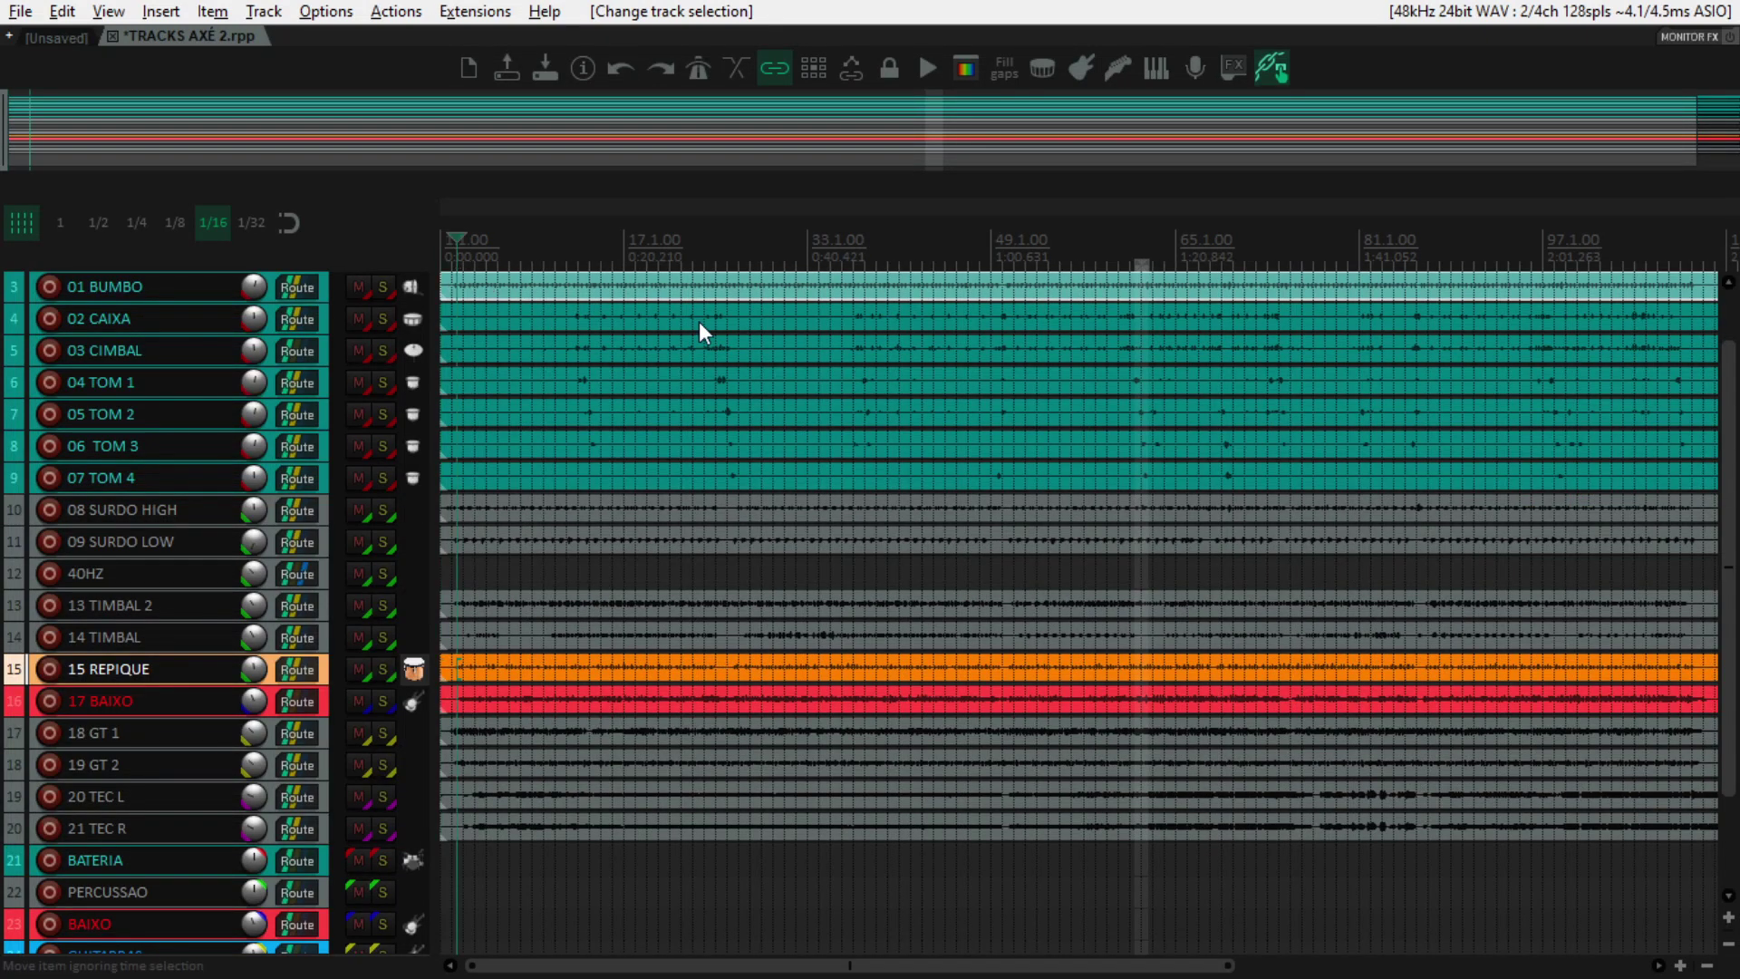
left_click_drag(1722, 627, 1722, 582)
scroll(1126, 551, "down", 1)
scroll(1126, 544, "down", 1)
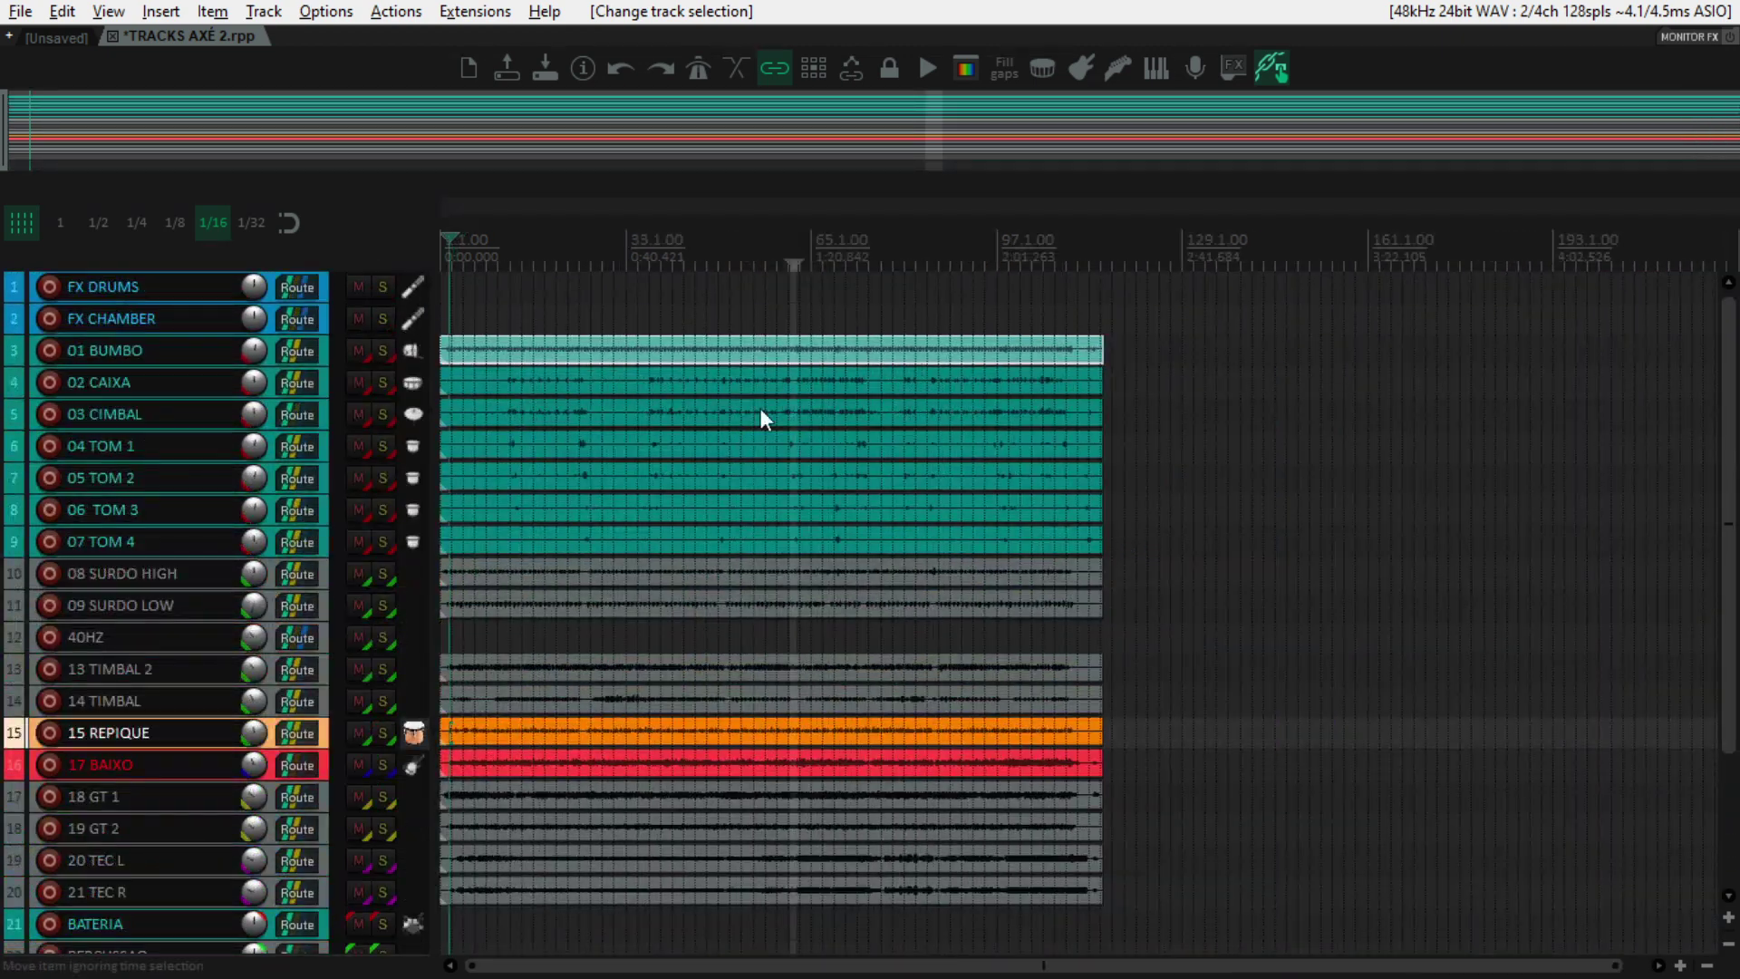
scroll(652, 327, "up", 3)
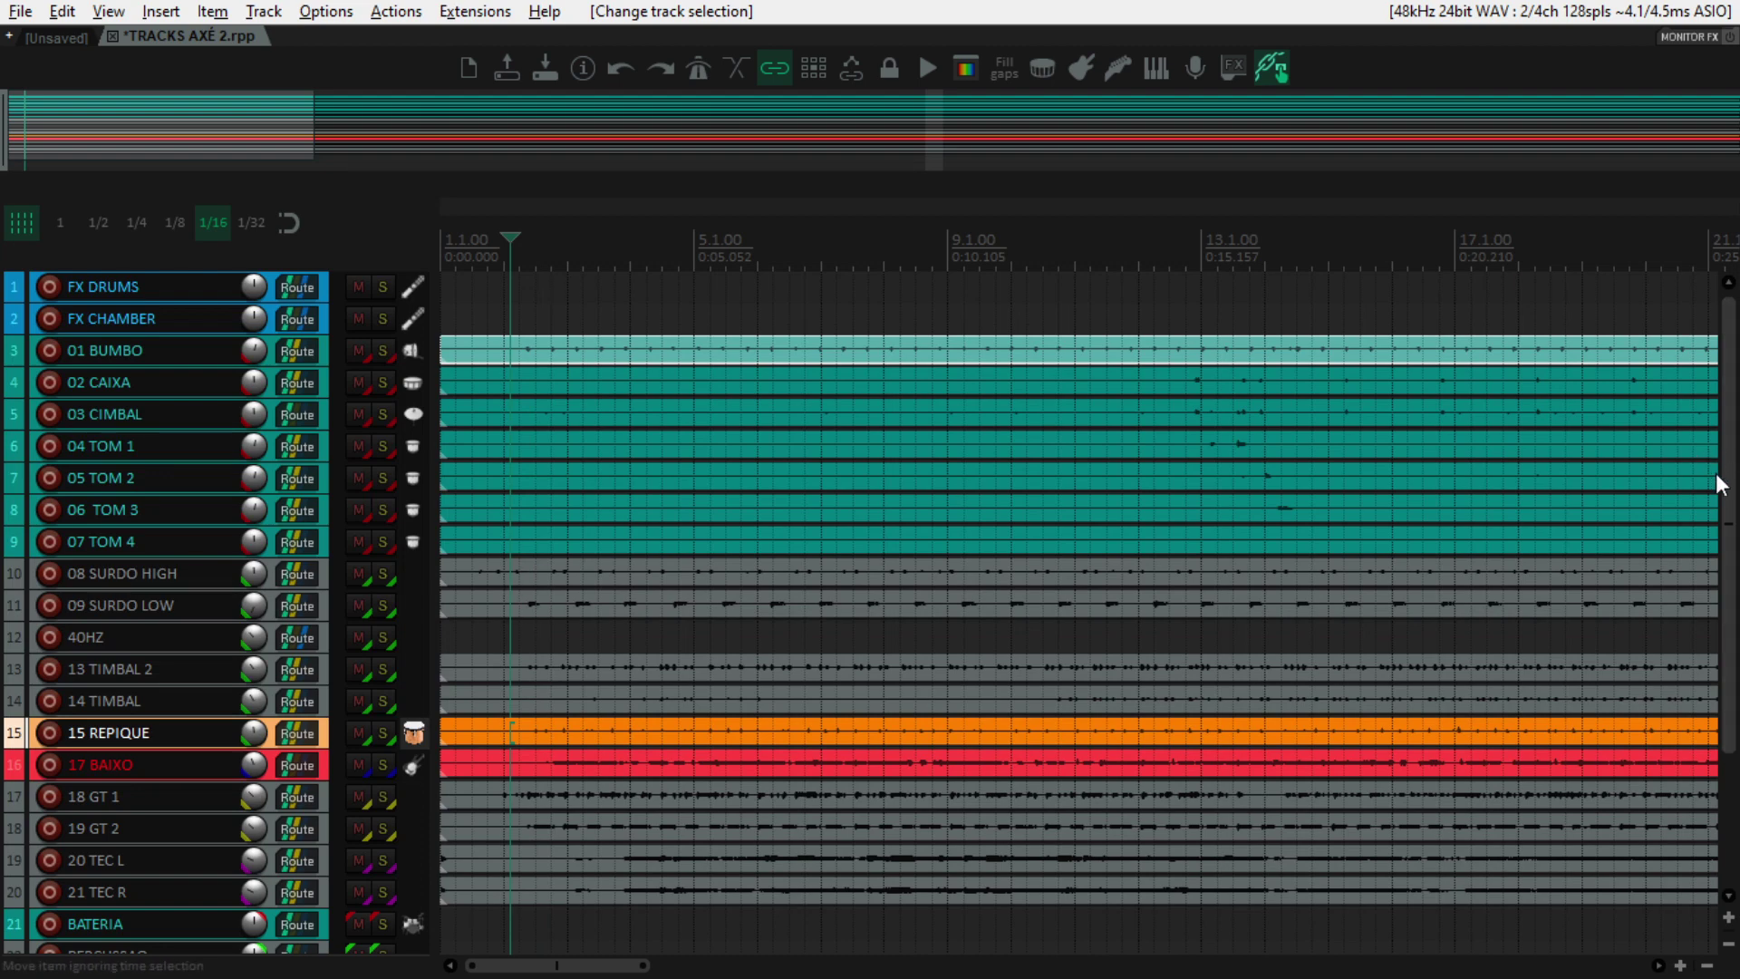
scroll(766, 682, "down", 2)
scroll(766, 682, "down", 3)
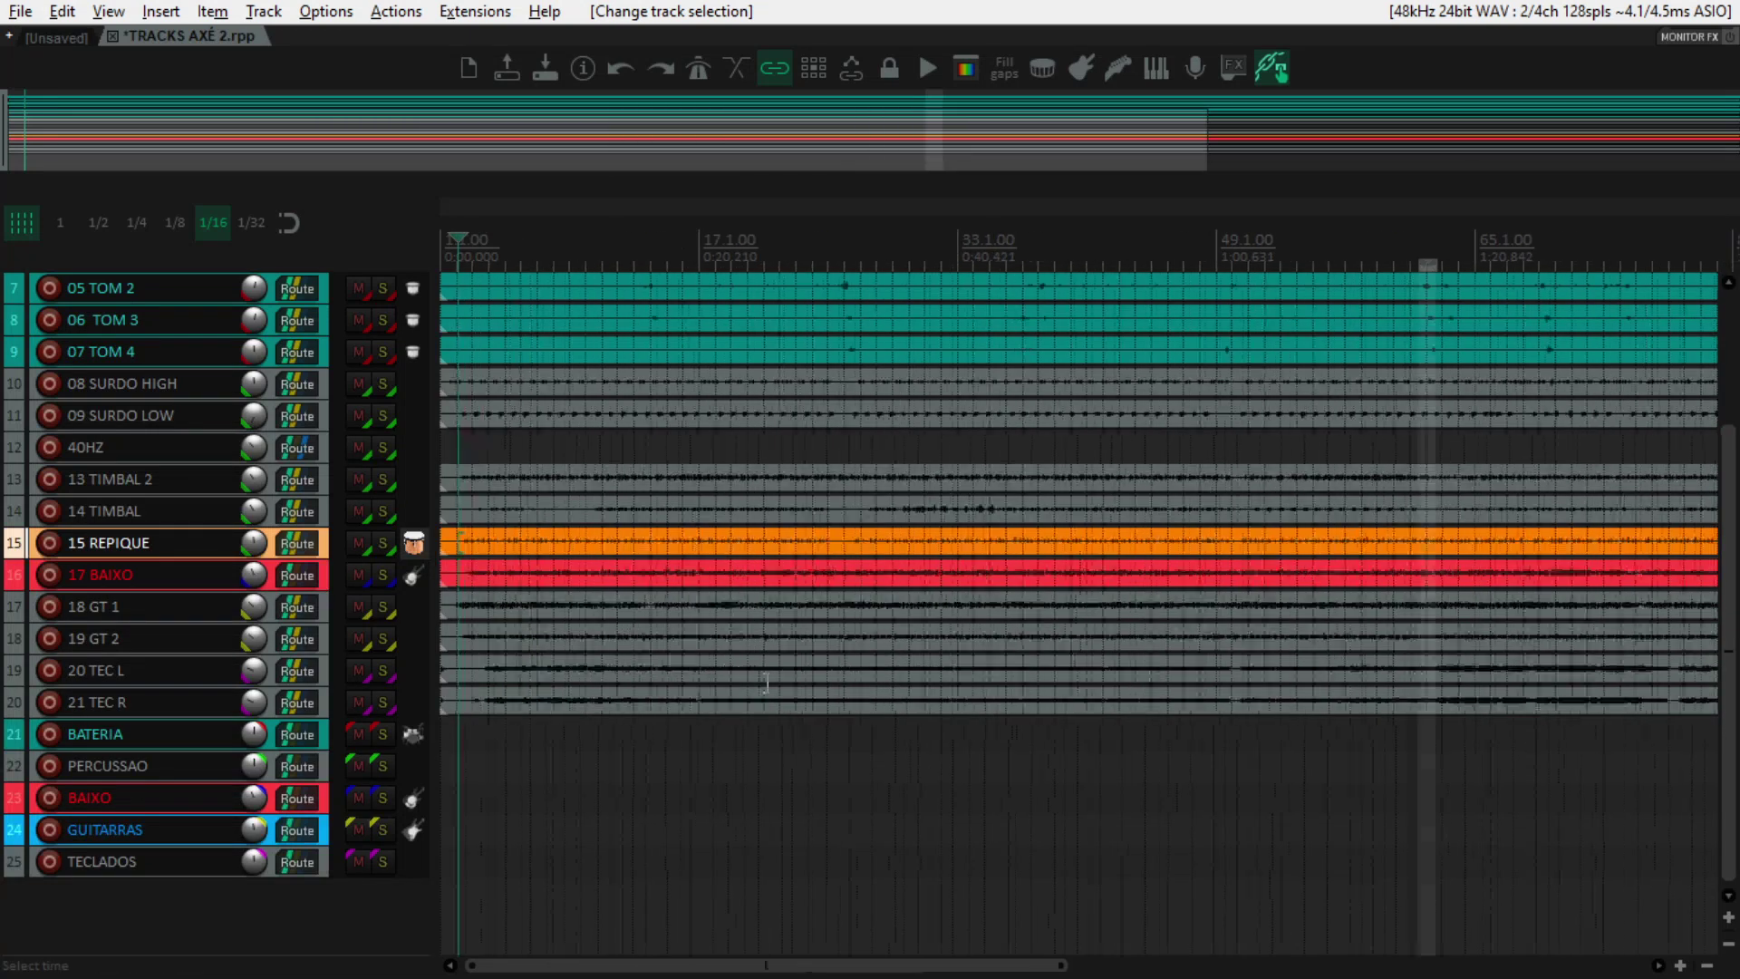
scroll(765, 678, "down", 3)
left_click(765, 674)
scroll(767, 672, "up", 4)
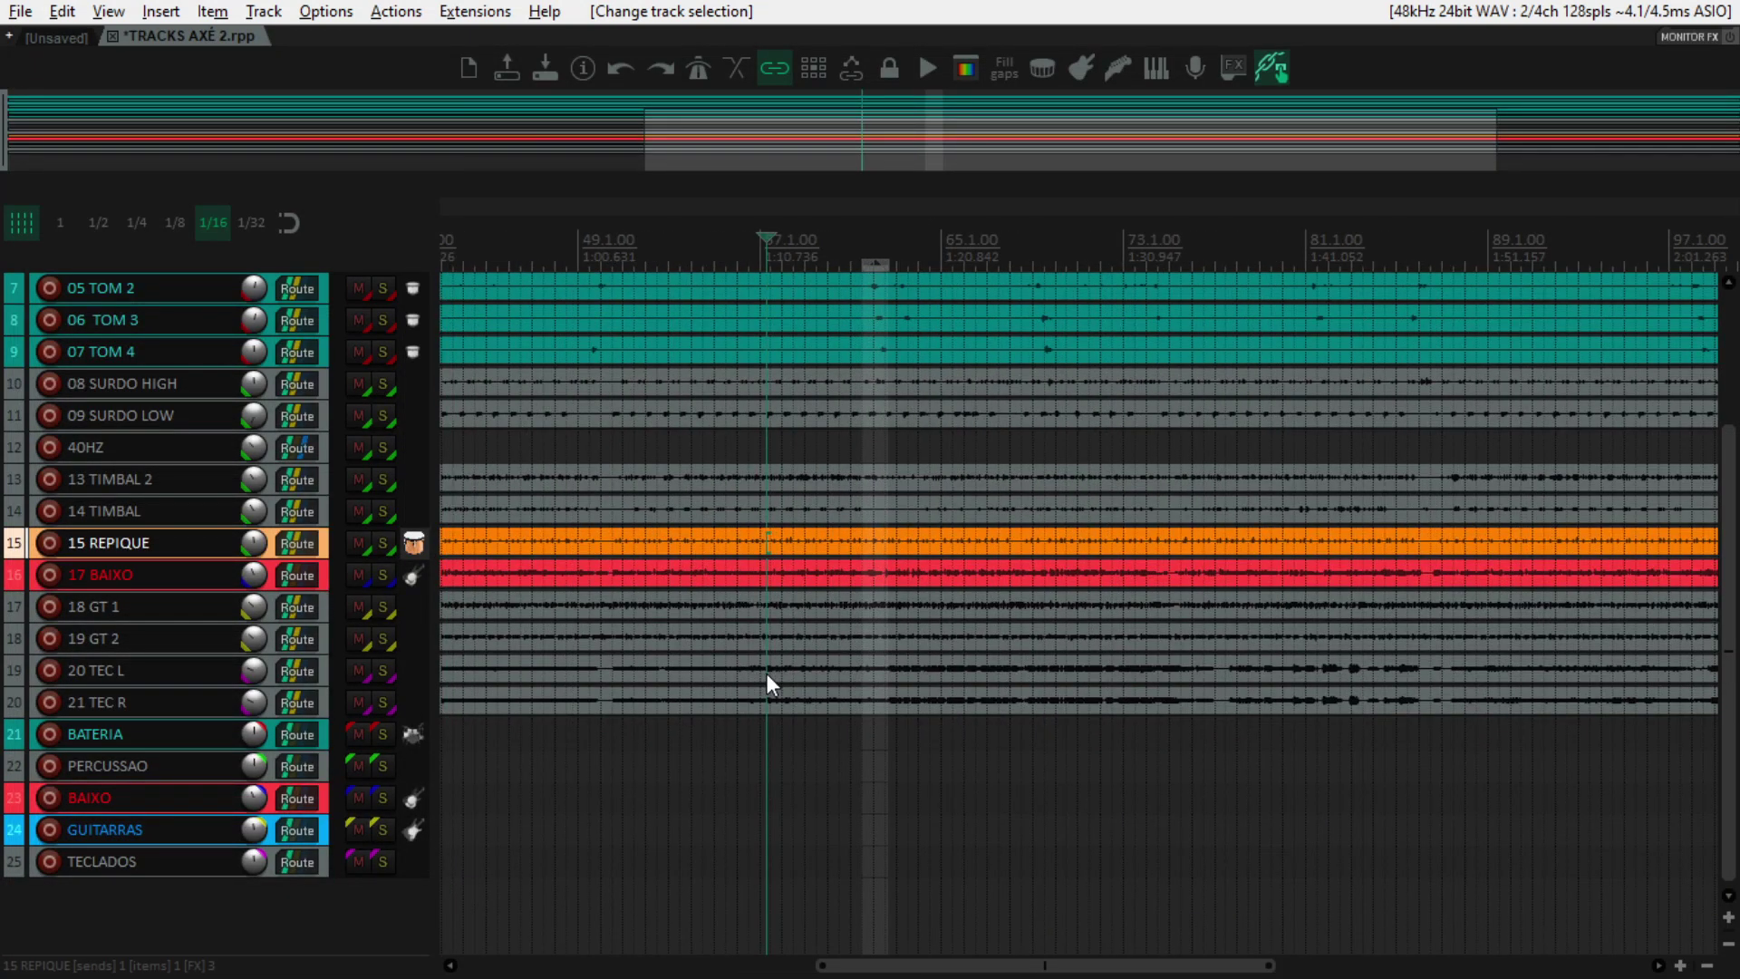
scroll(501, 693, "down", 5)
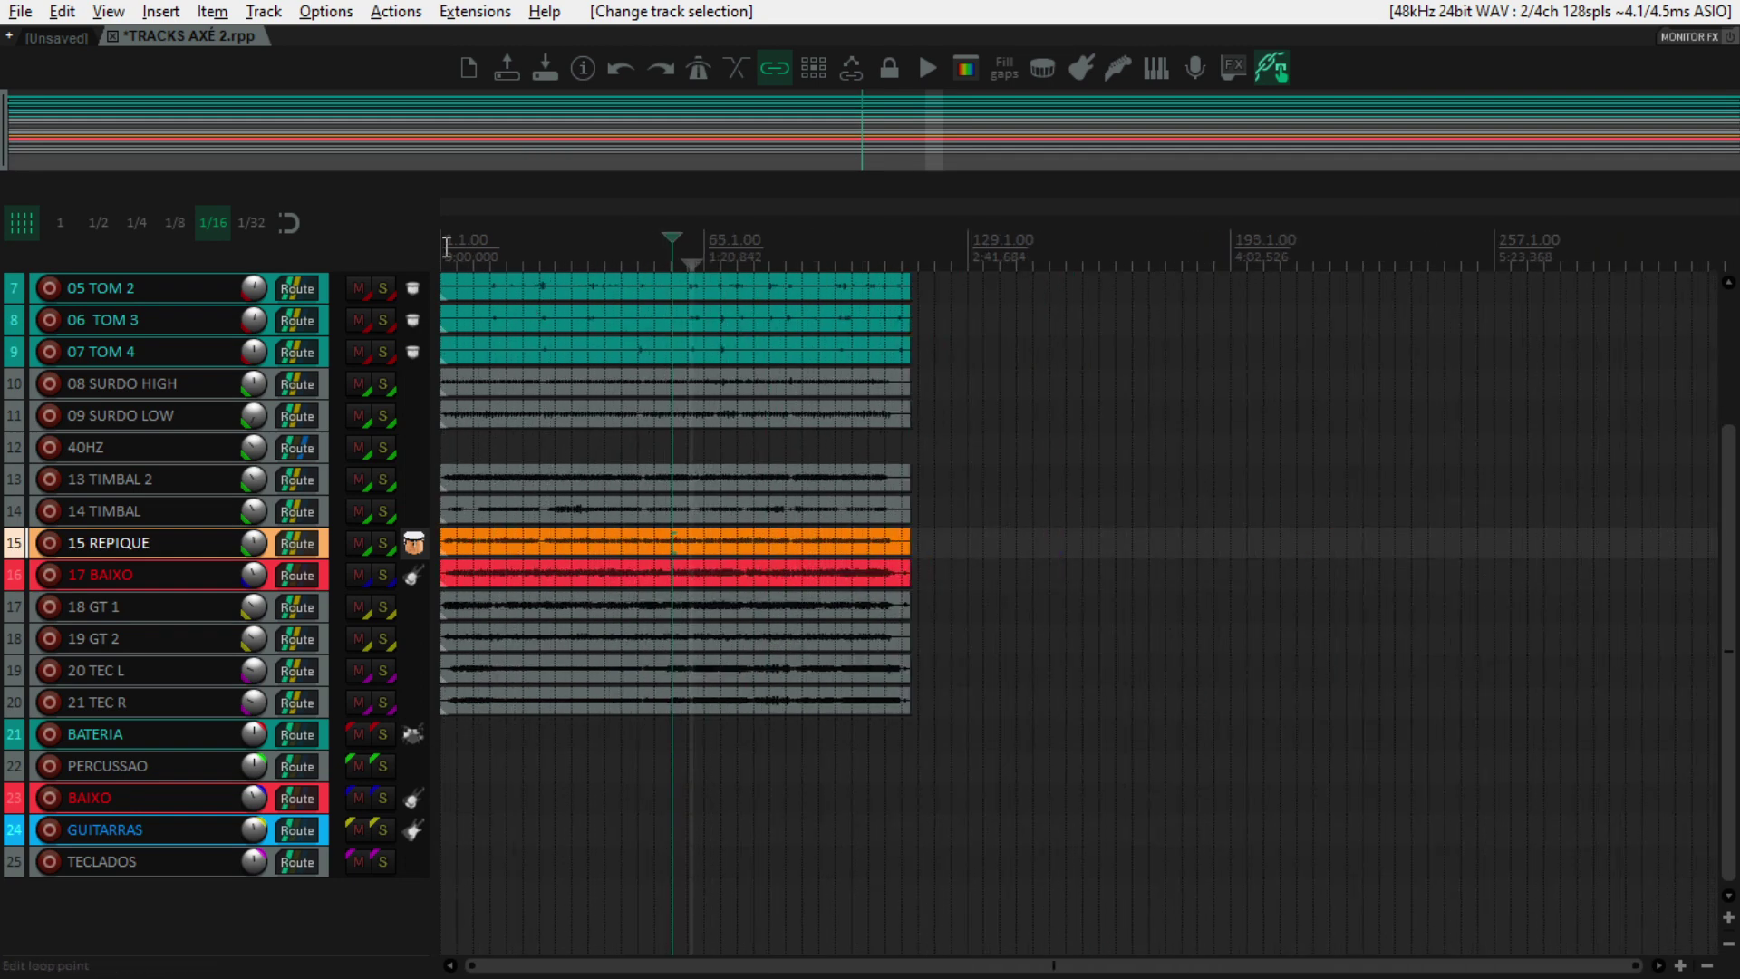
Step: Play the project from the start, select the BATERIA track and show the mixer
key("Home")
key("space")
scroll(480, 347, "up", 4)
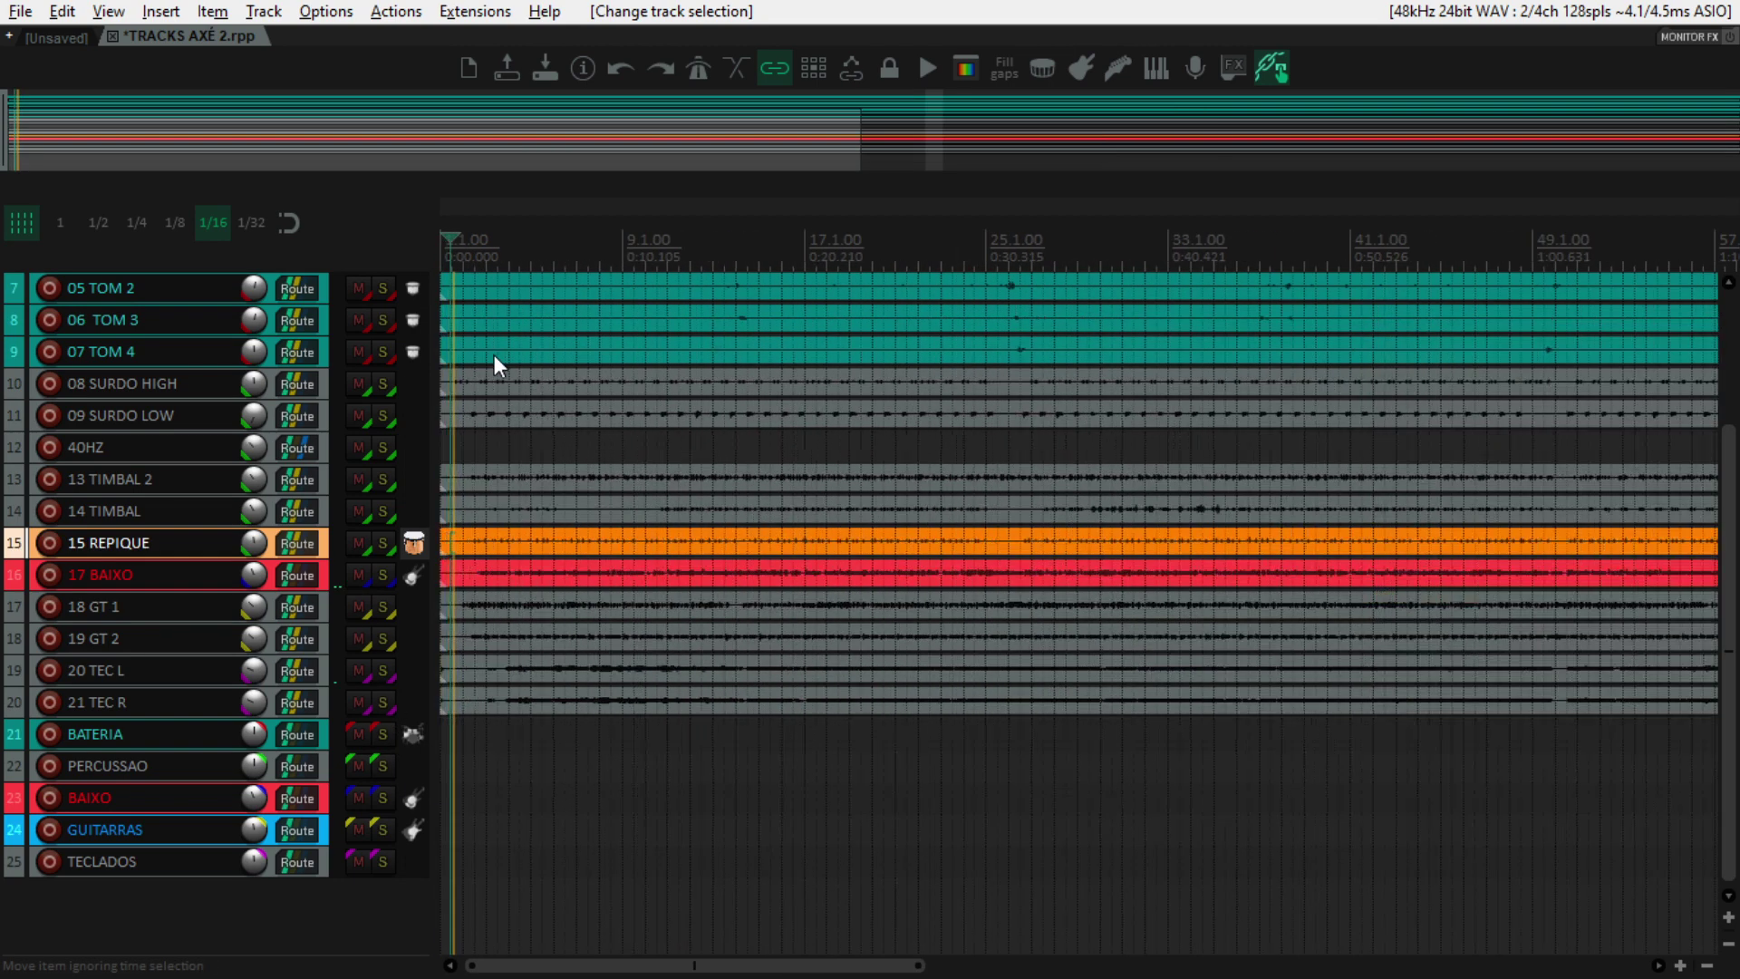
left_click(406, 735)
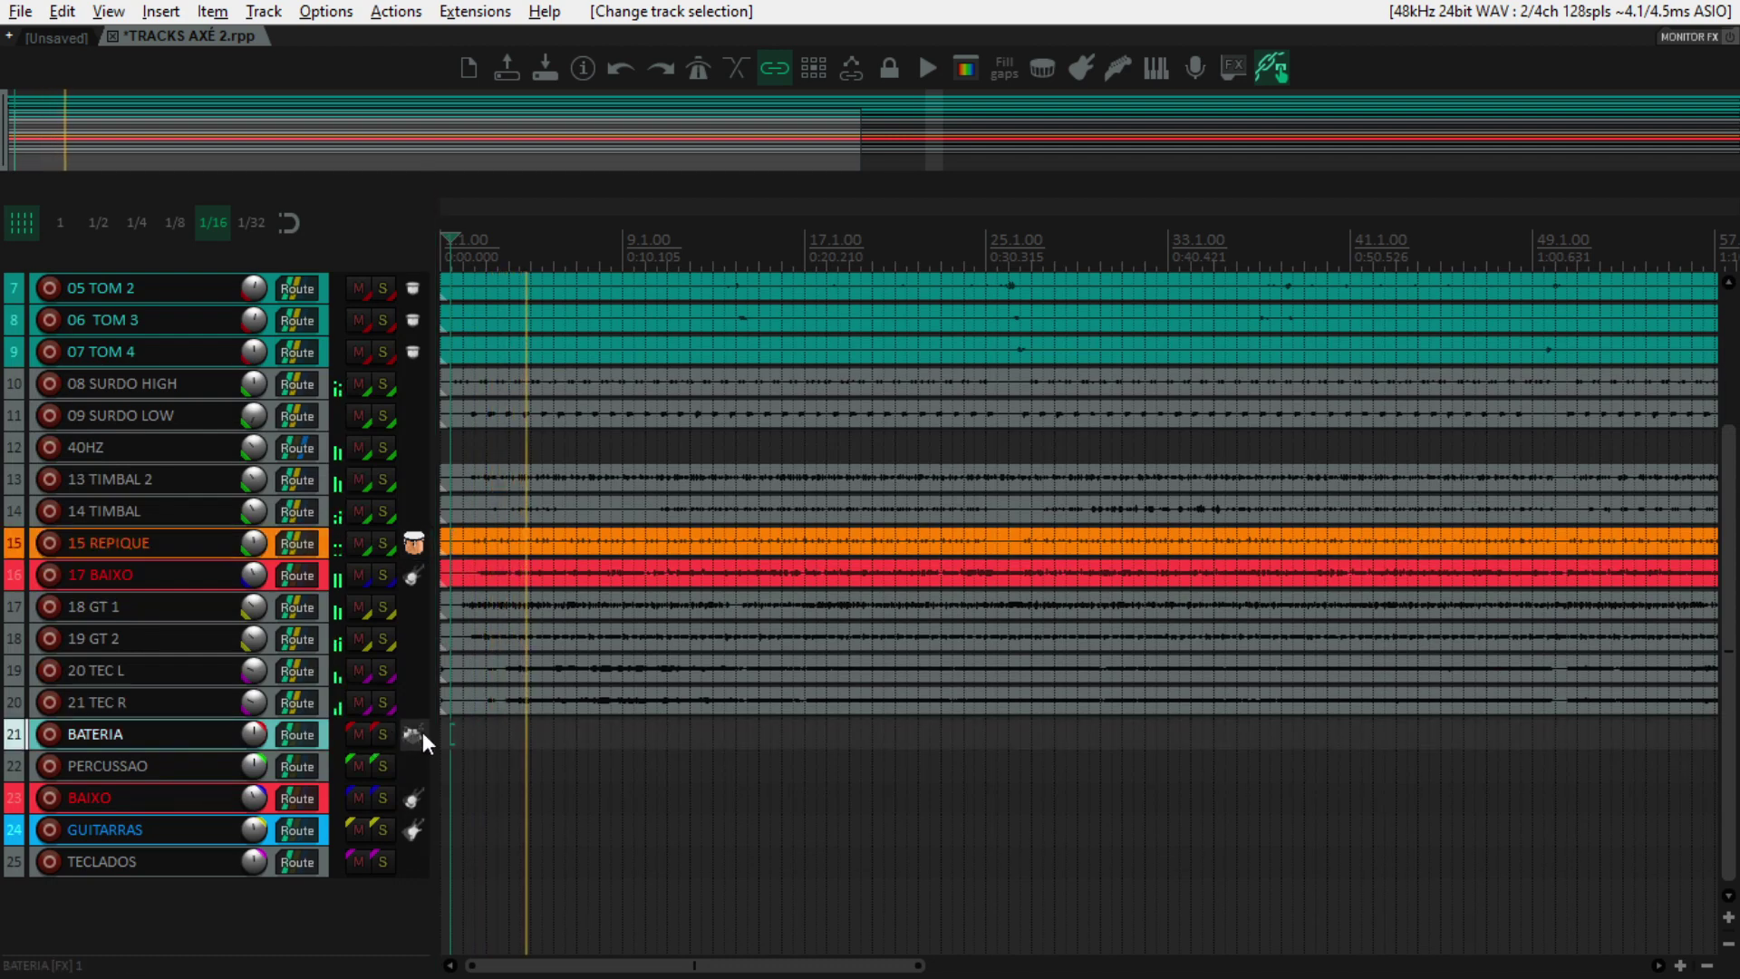
key("ctrl+m")
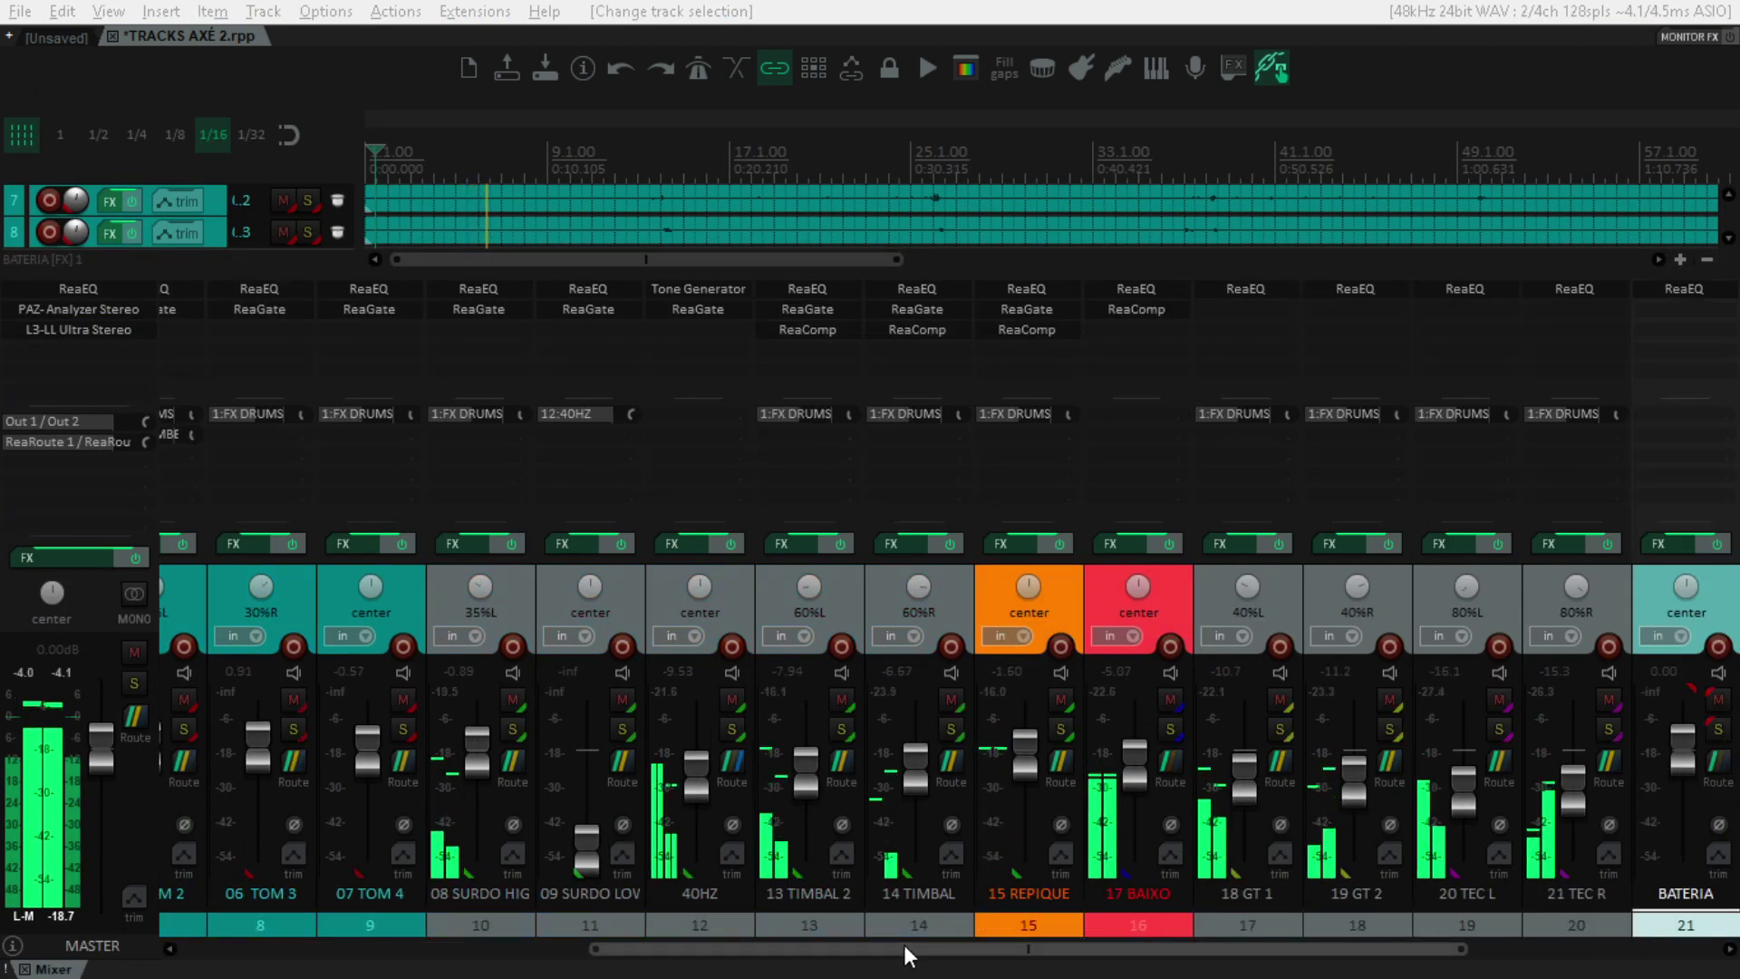
Step: Solo the BATERIA group track in the mixer to hear the drums alone
left_click_drag(905, 944, 379, 905)
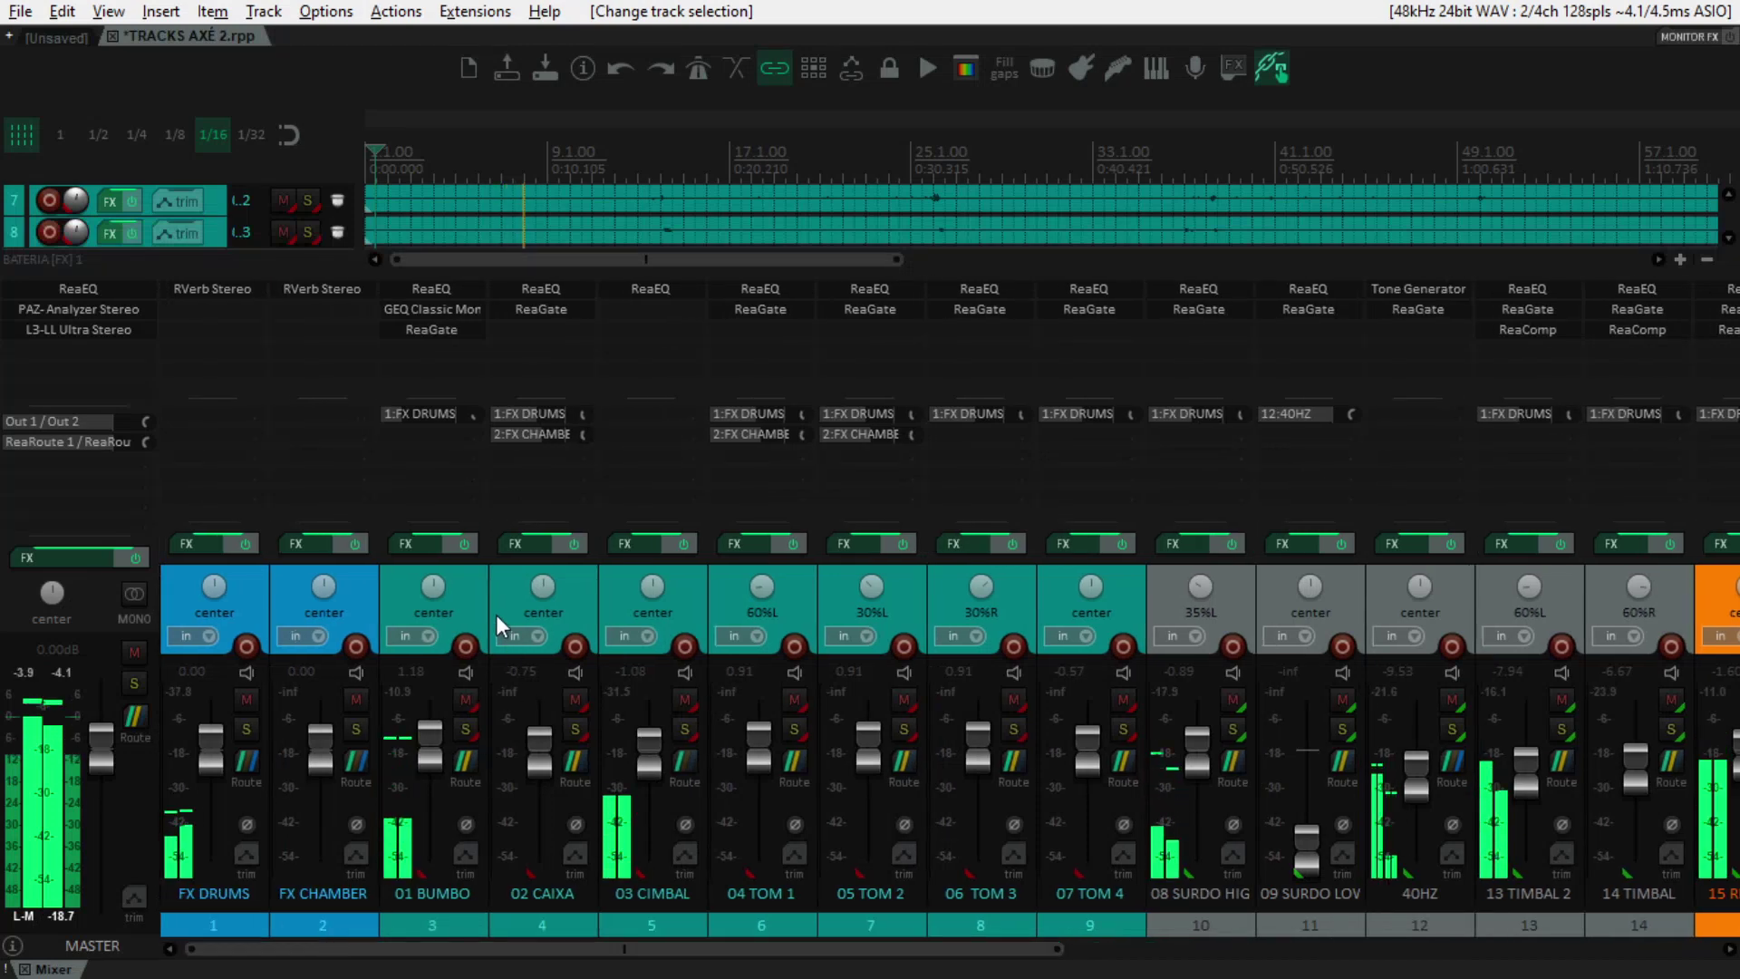
left_click(466, 587)
left_click_drag(480, 948, 1415, 956)
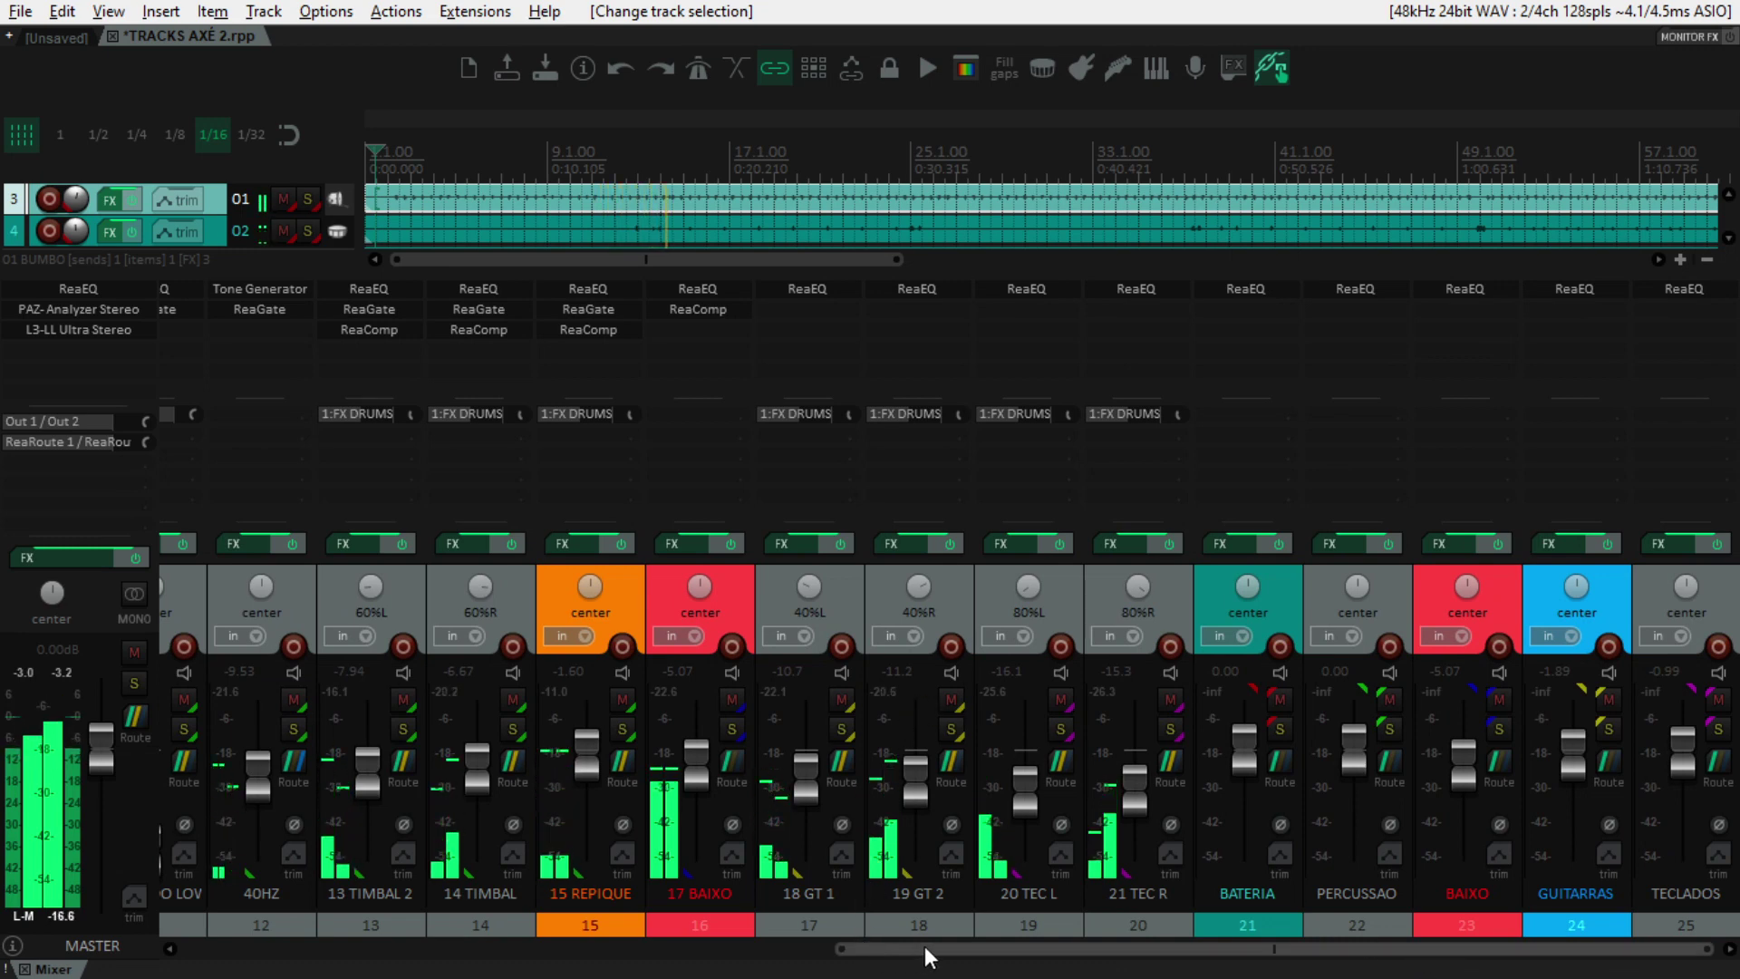
left_click(1277, 580)
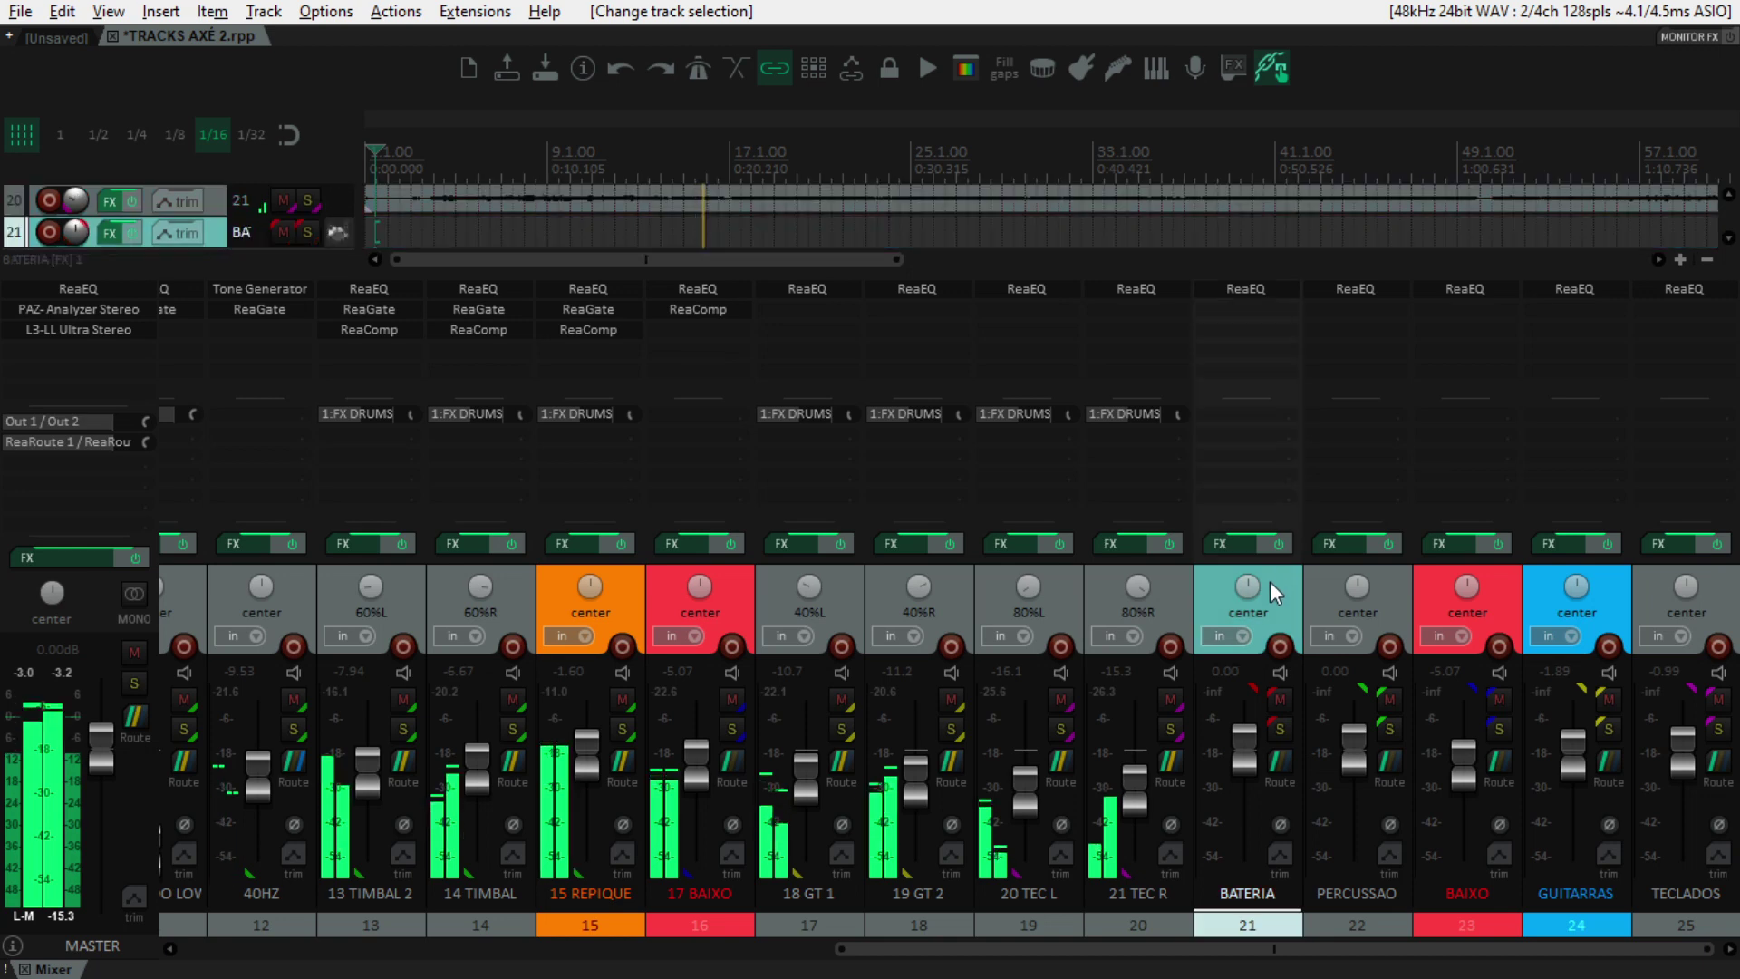
scroll(862, 173, "down", 3)
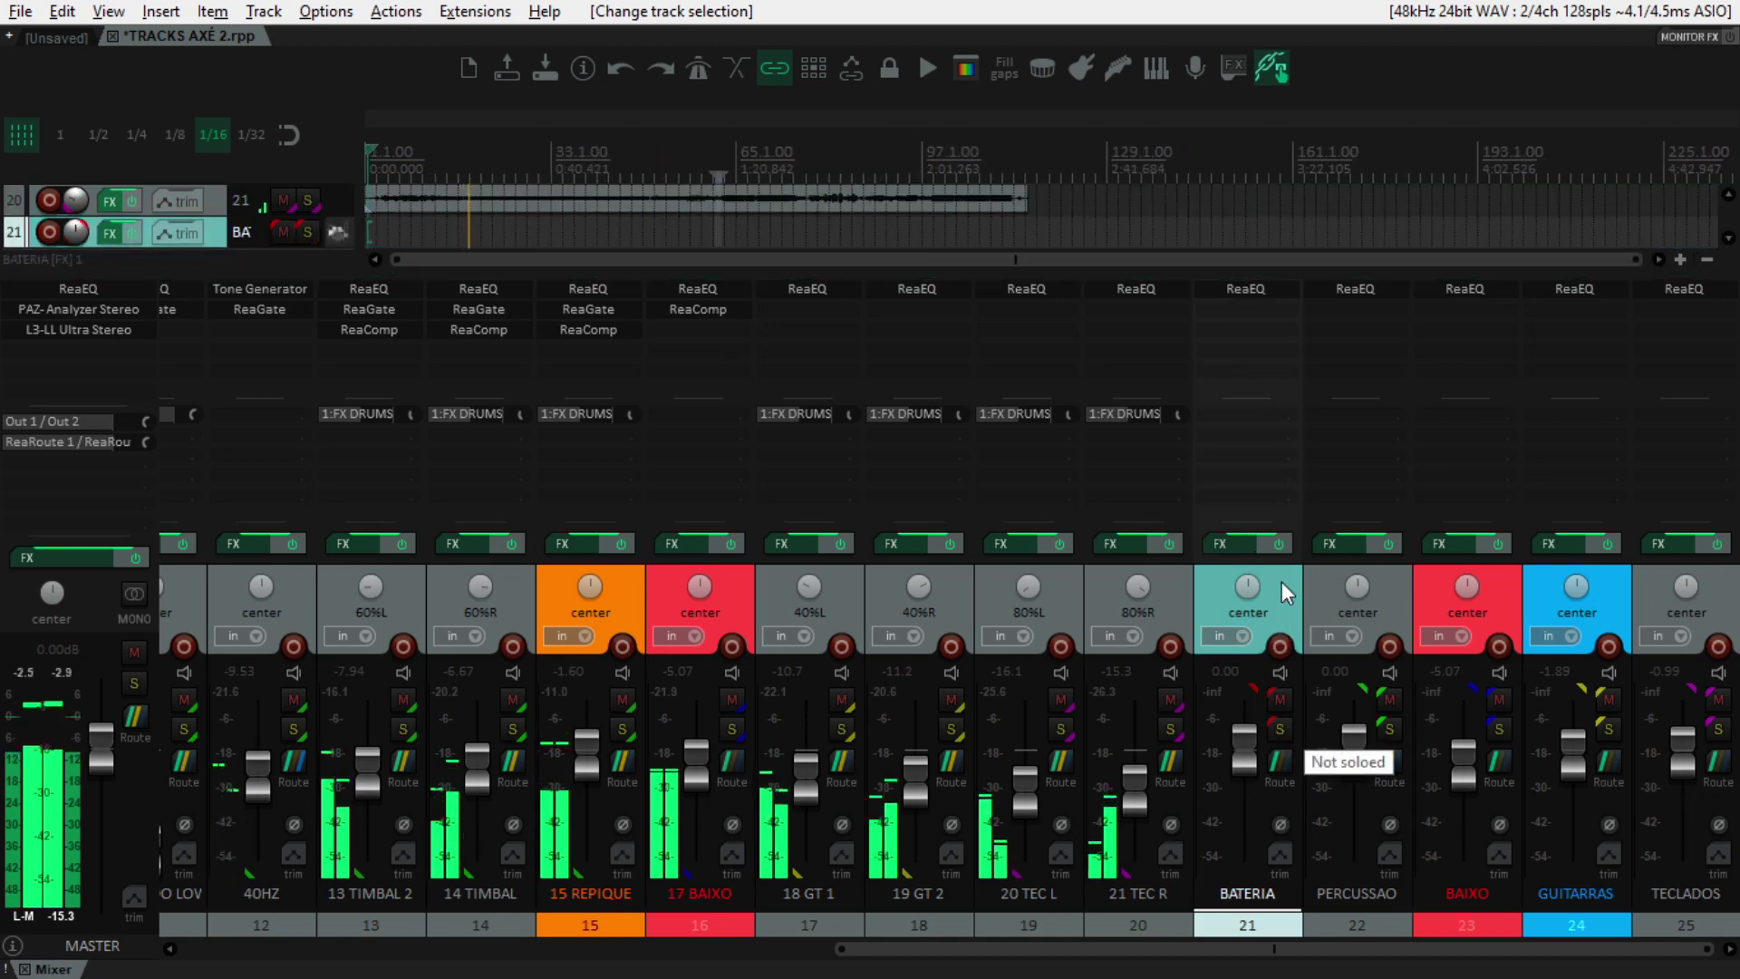
left_click(1280, 728)
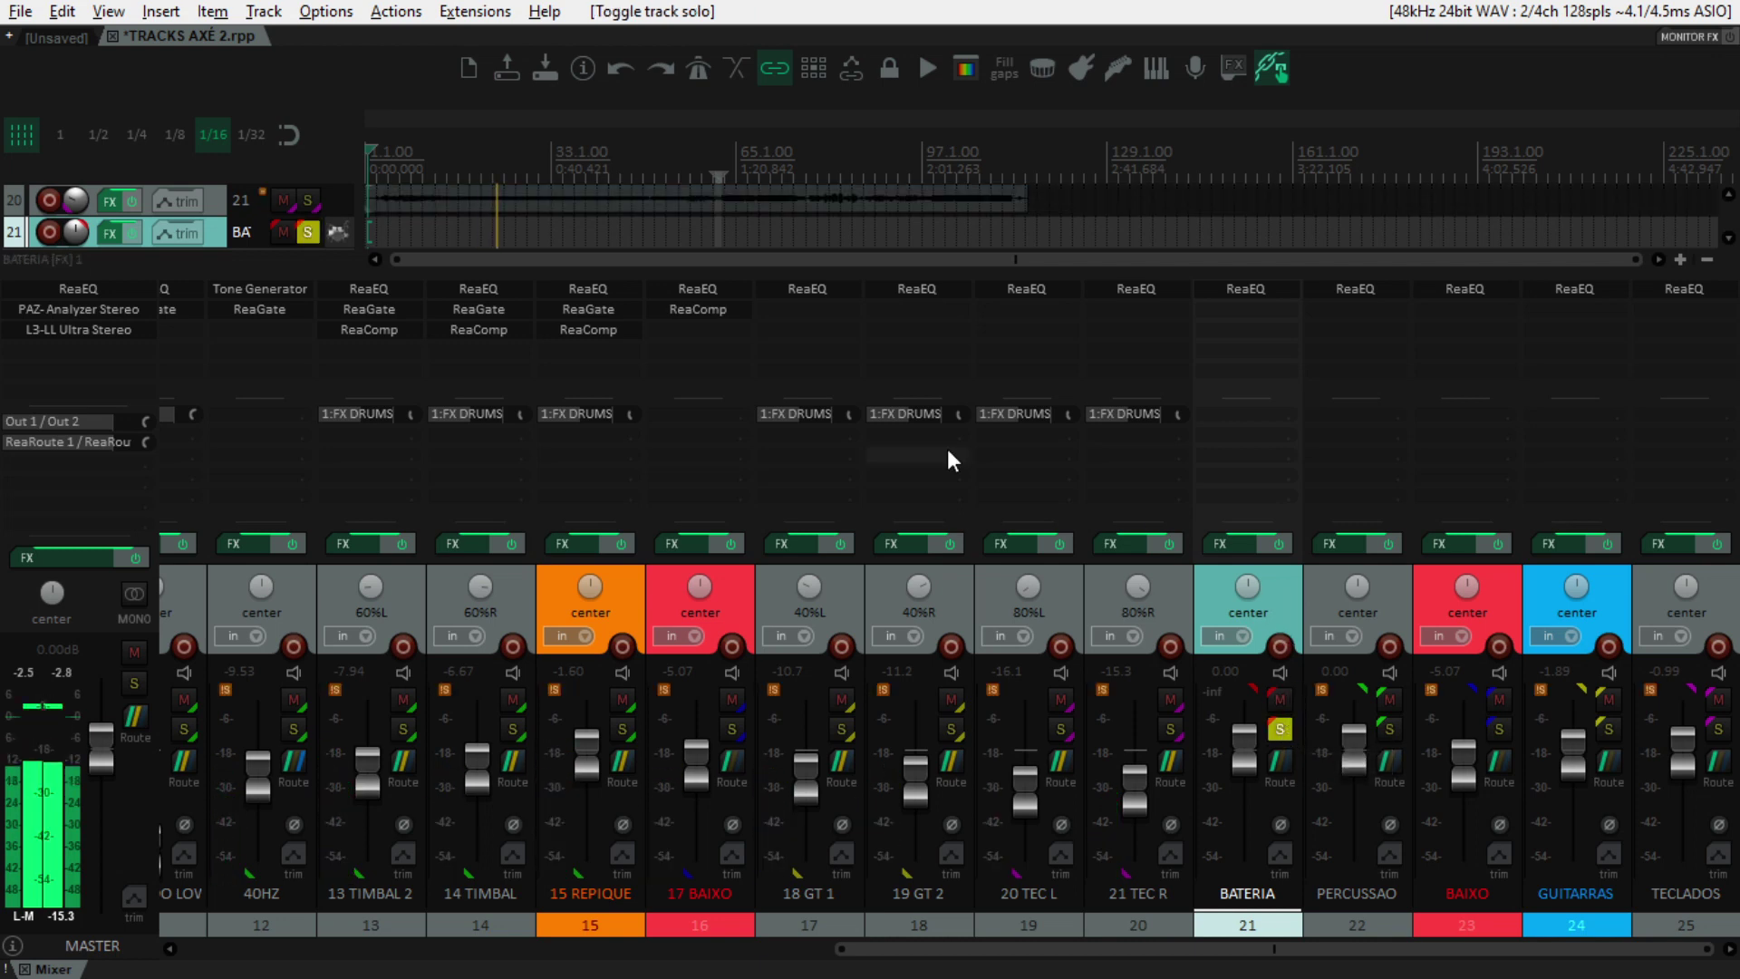
Step: Inspect the ReaEQ, GEQ Classic Mono and ReaGate settings on 01 BUMBO, closing each effect window
left_click_drag(992, 942, 126, 919)
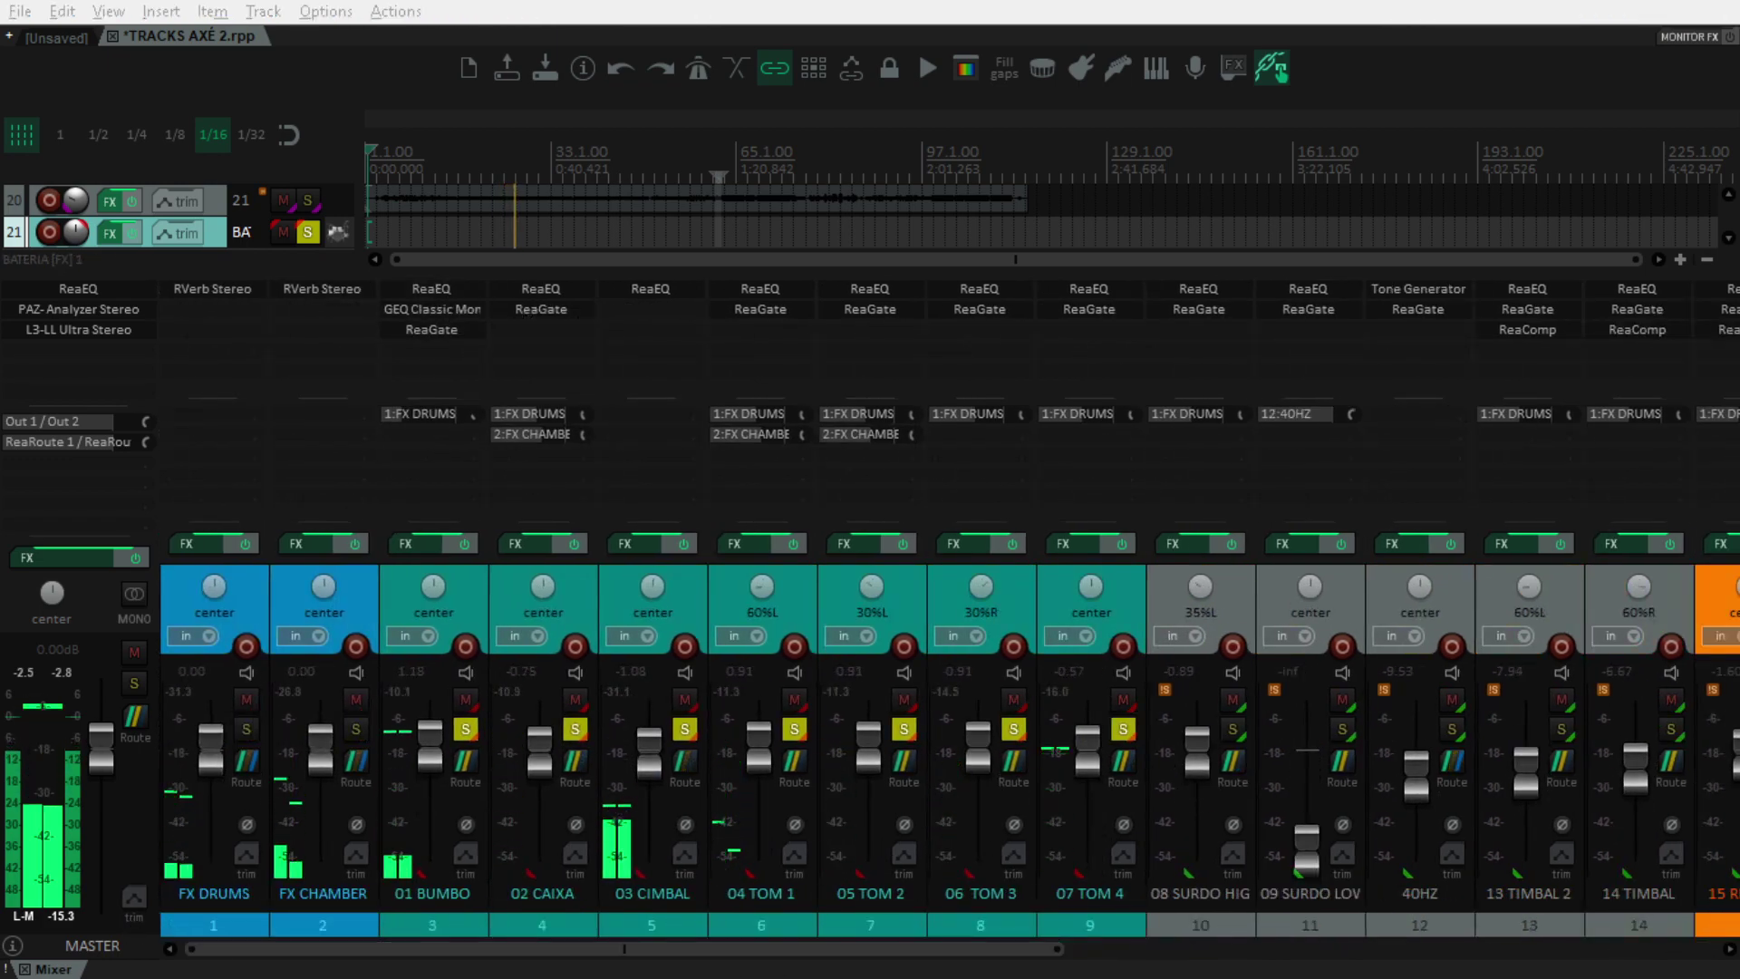
left_click(438, 288)
left_click_drag(1088, 87, 1373, 47)
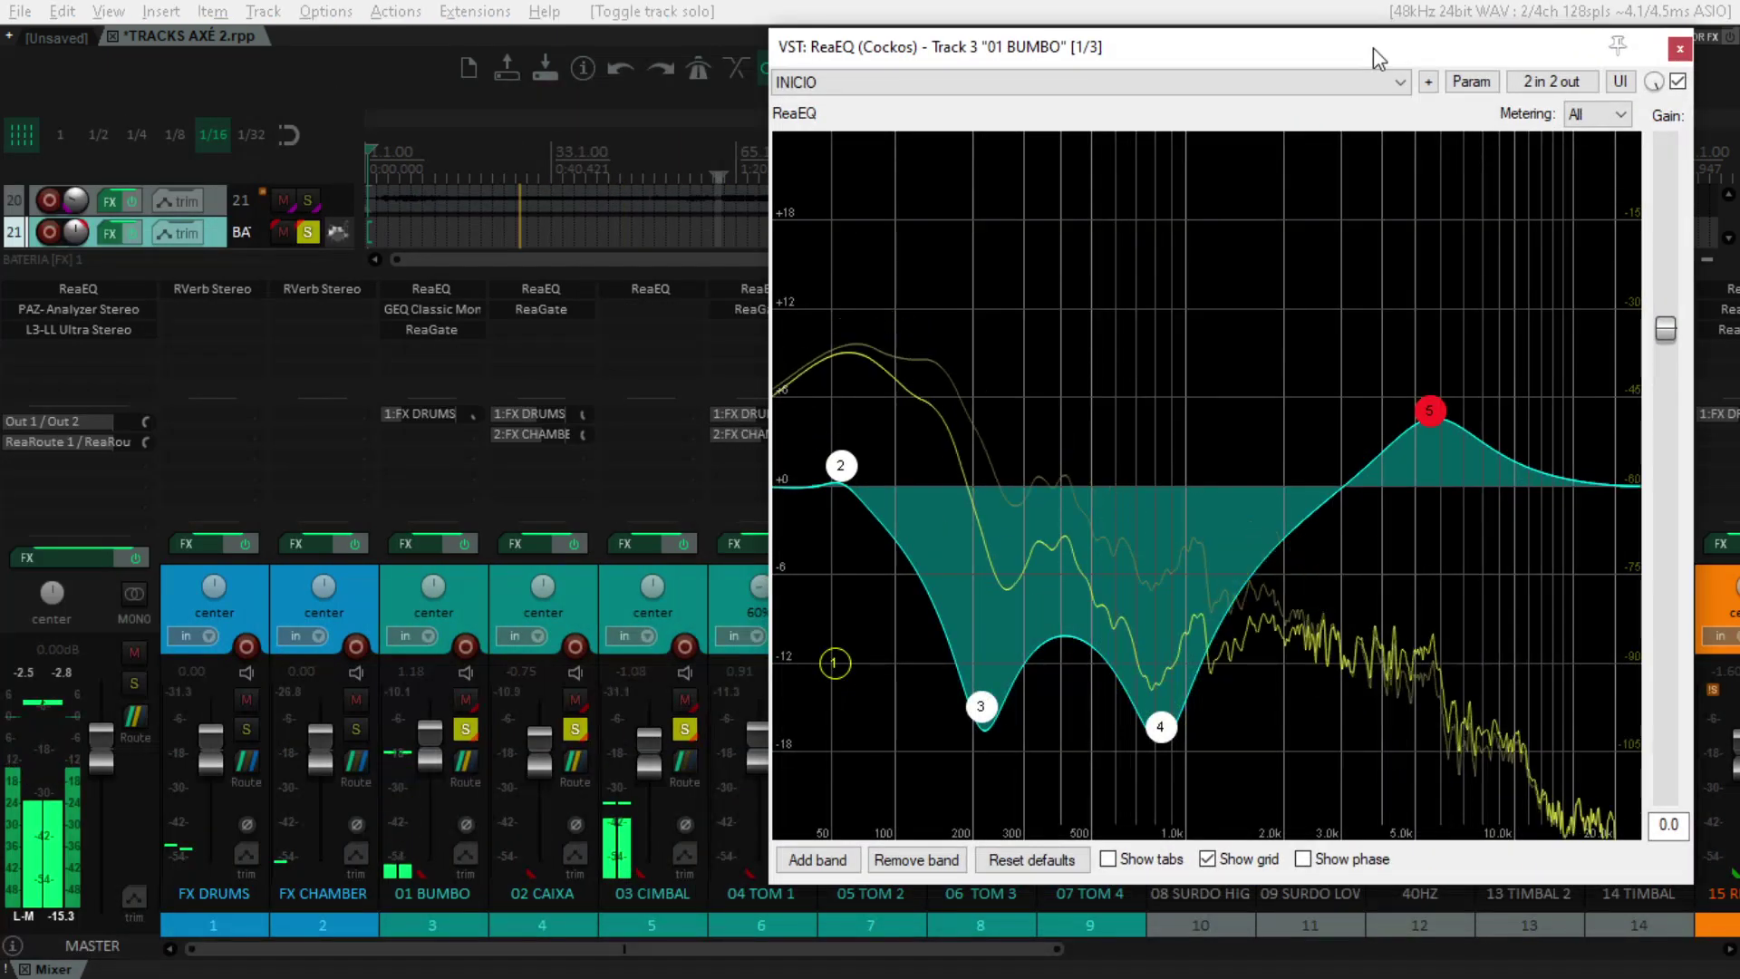
left_click(427, 312)
left_click_drag(591, 98, 987, 128)
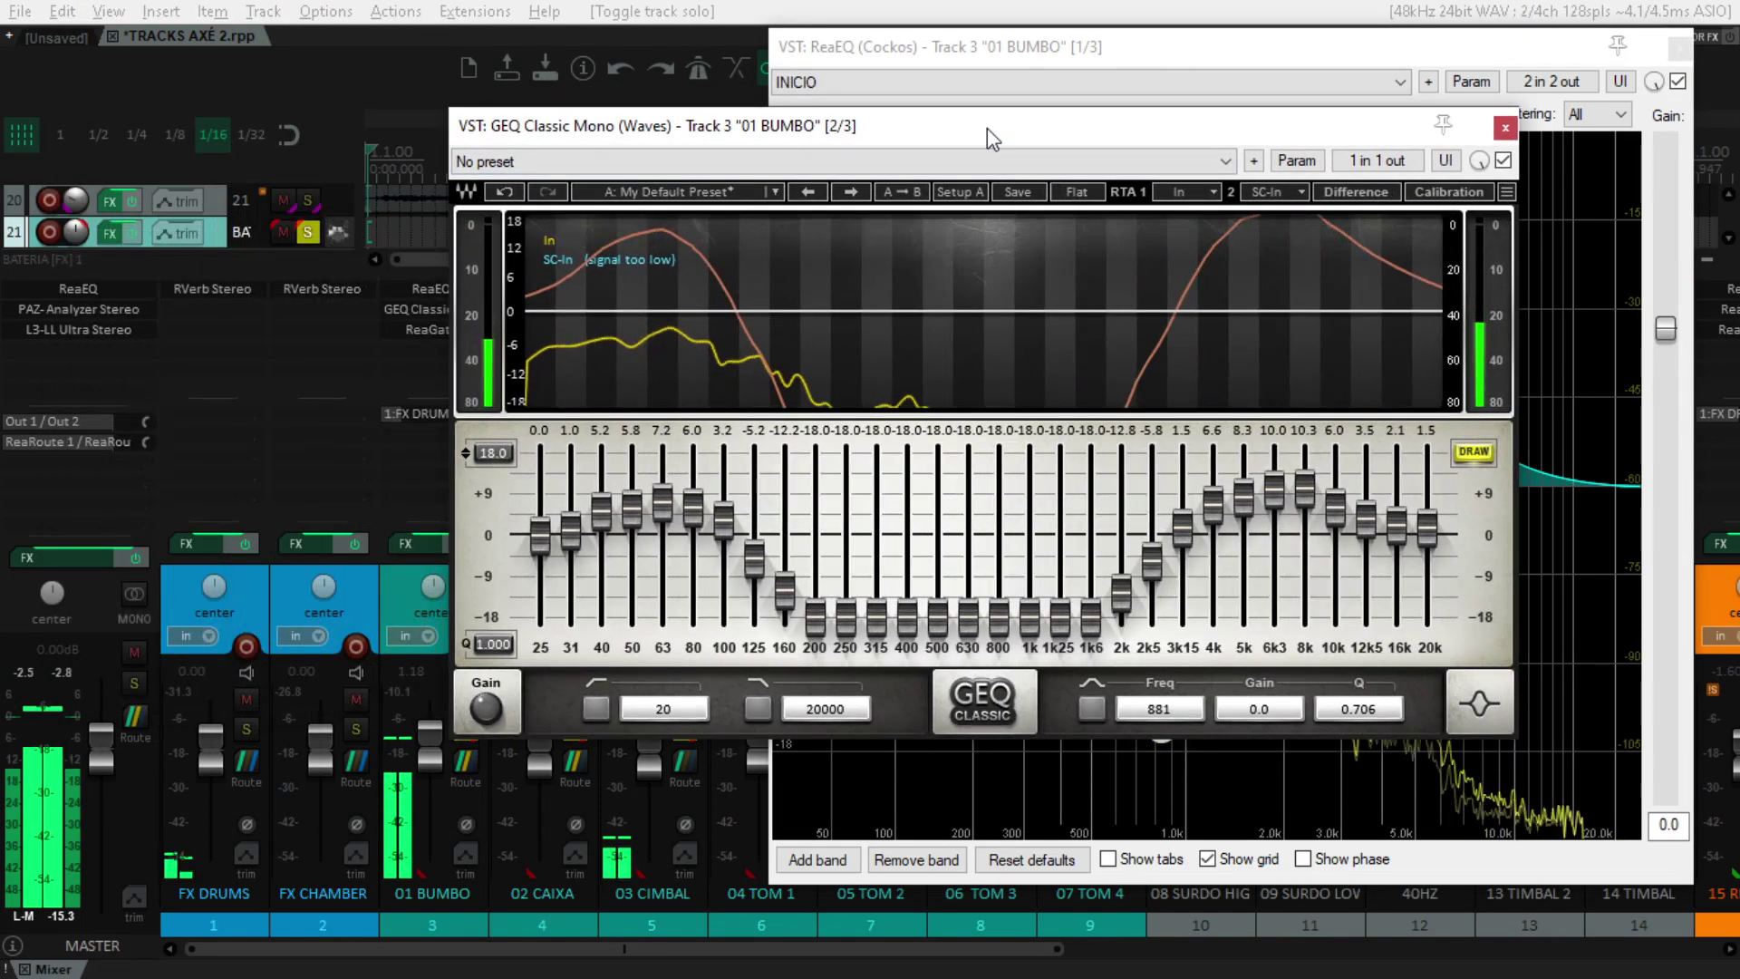
left_click(1505, 126)
left_click(1679, 47)
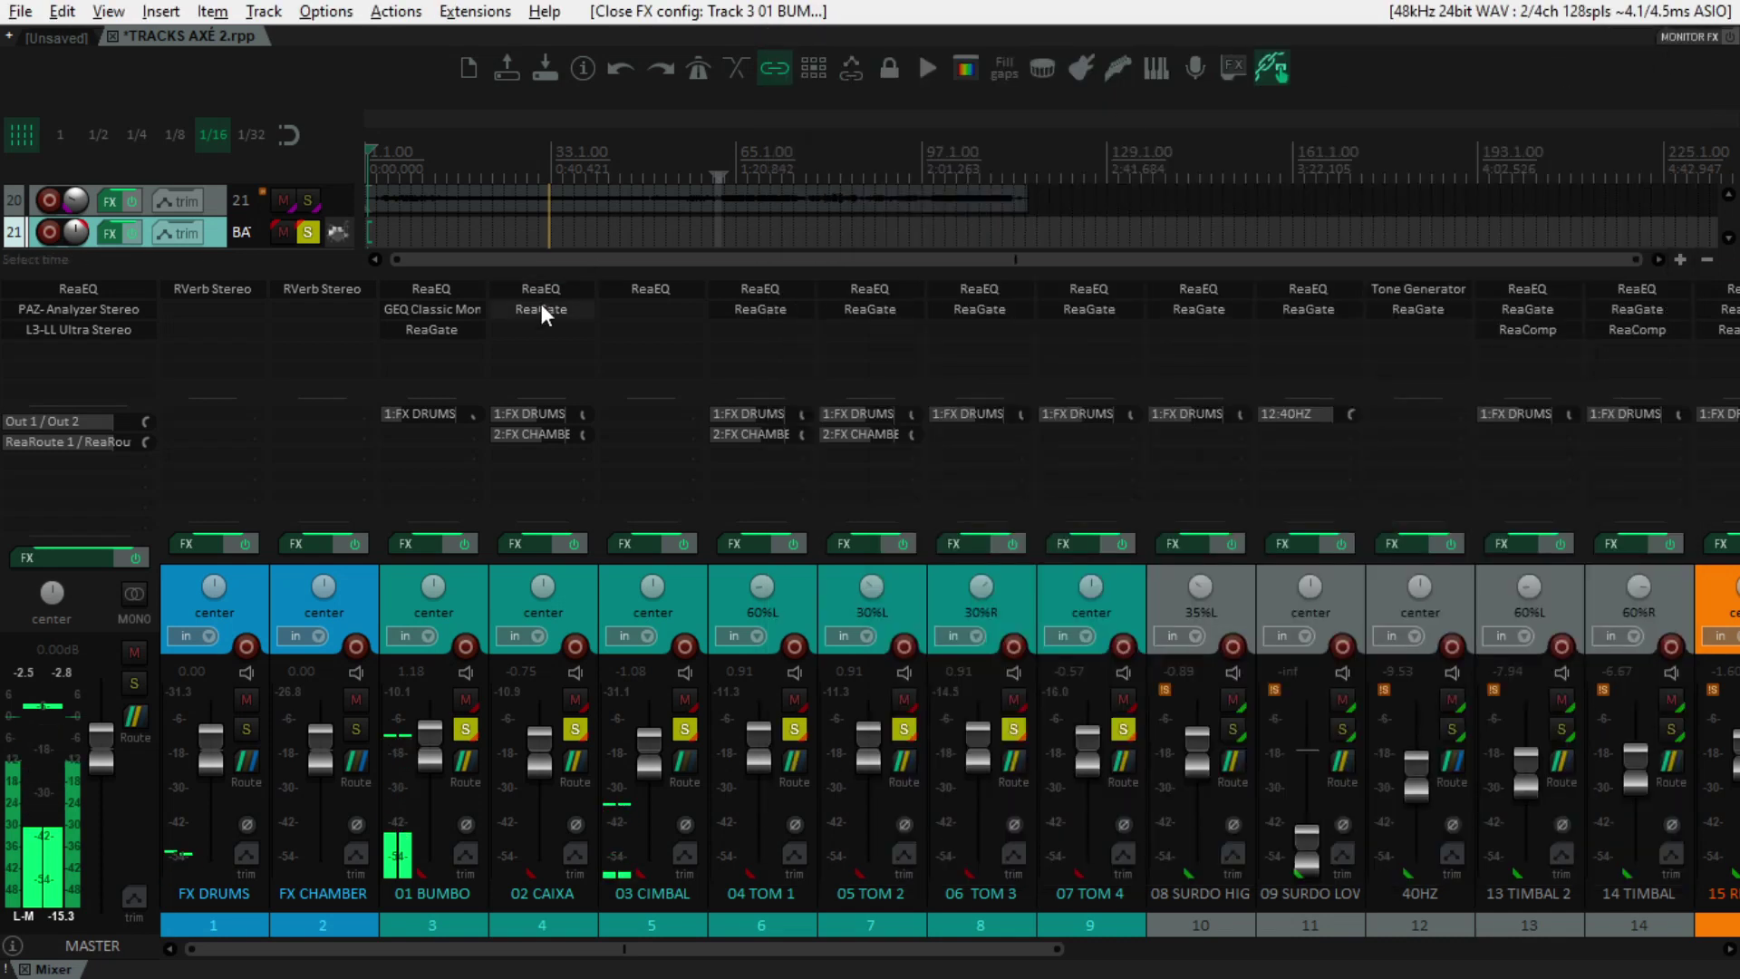
left_click(431, 329)
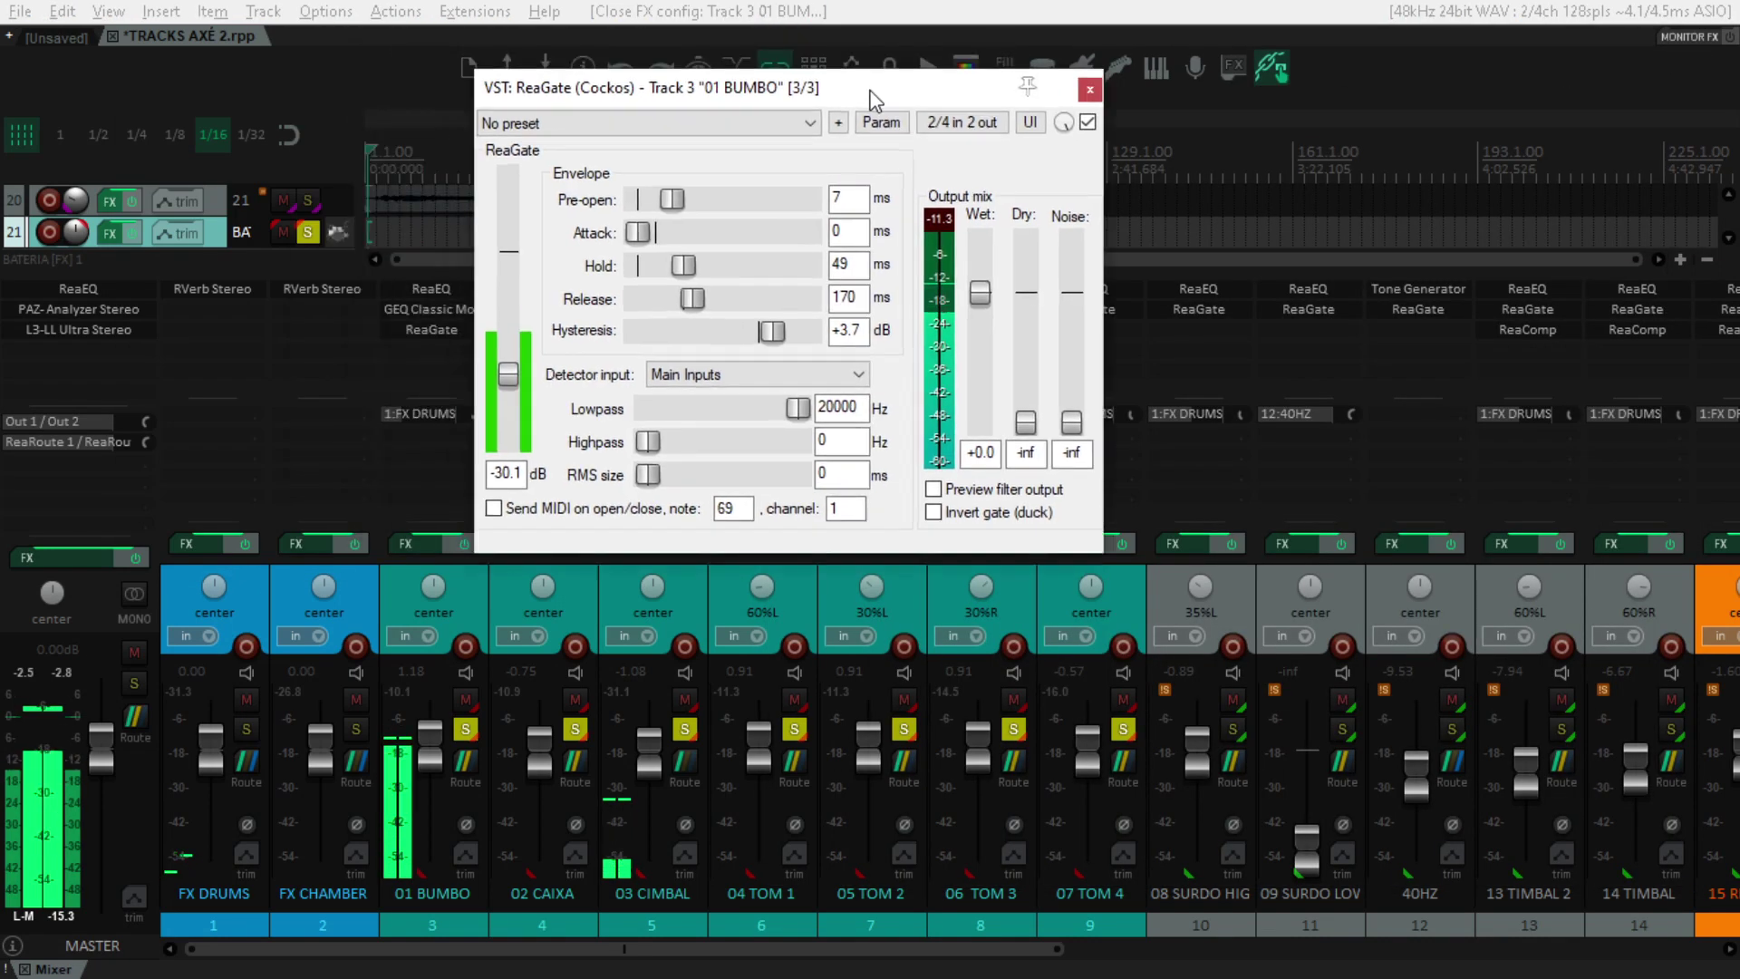
left_click(1089, 91)
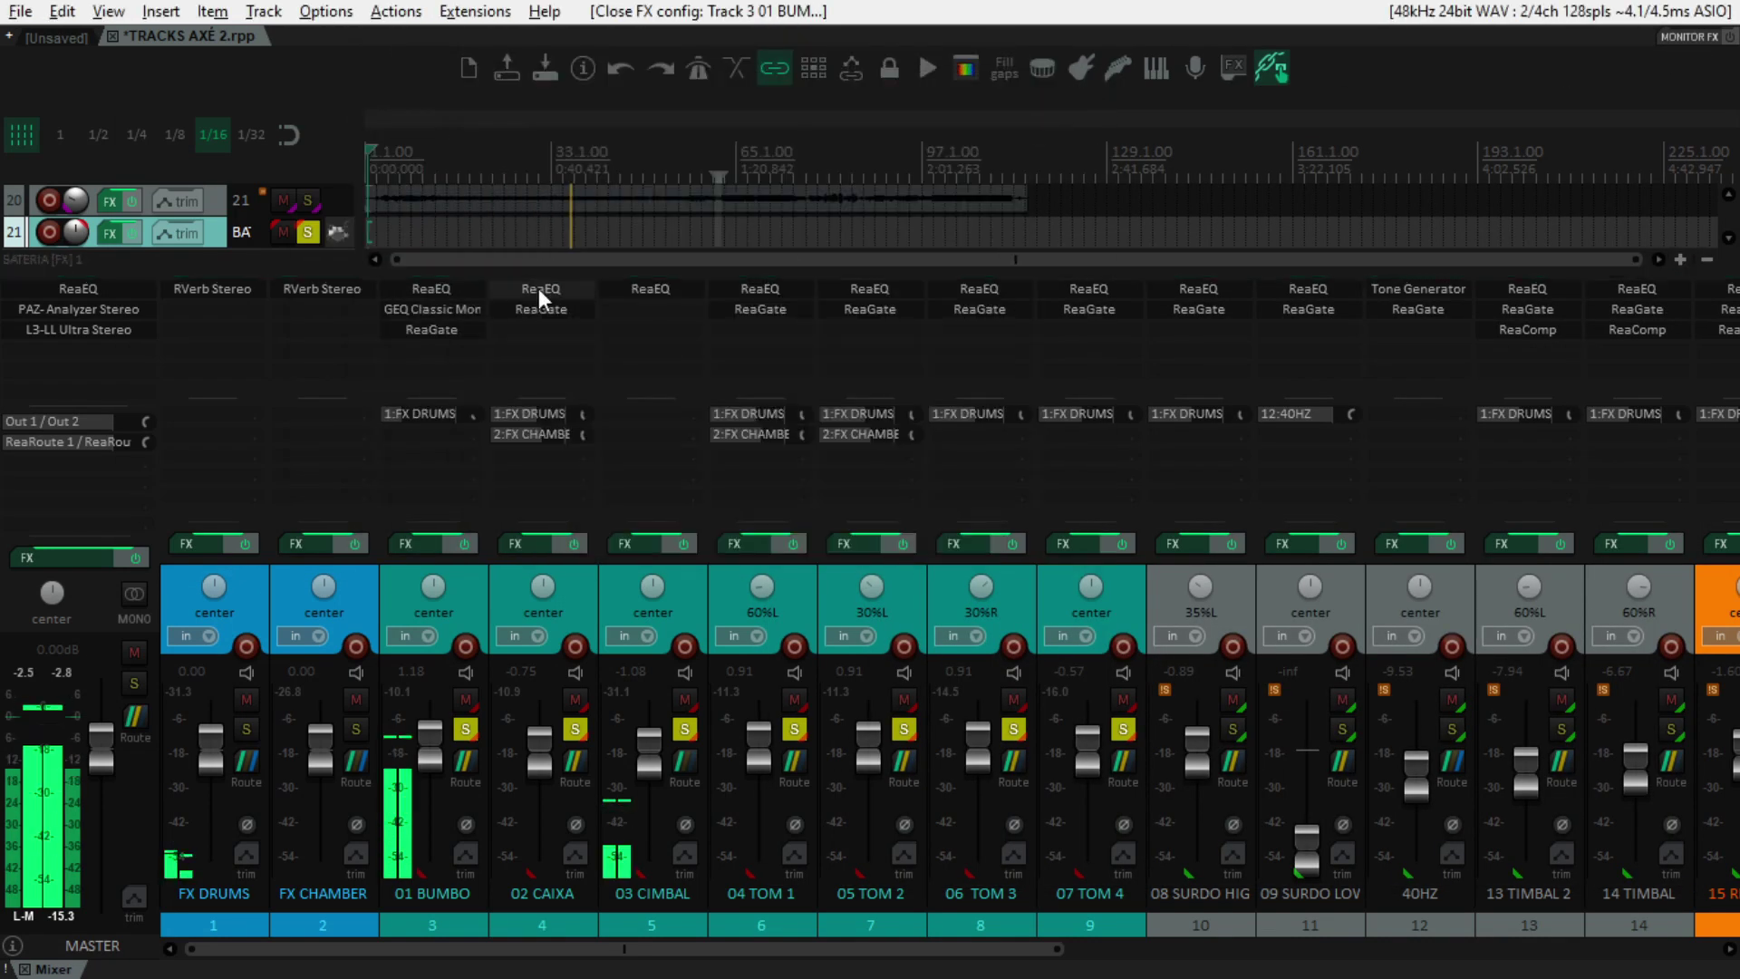
Step: Inspect the ReaGate and ReaEQ settings on 02 CAIXA and close both effect windows
left_click(535, 310)
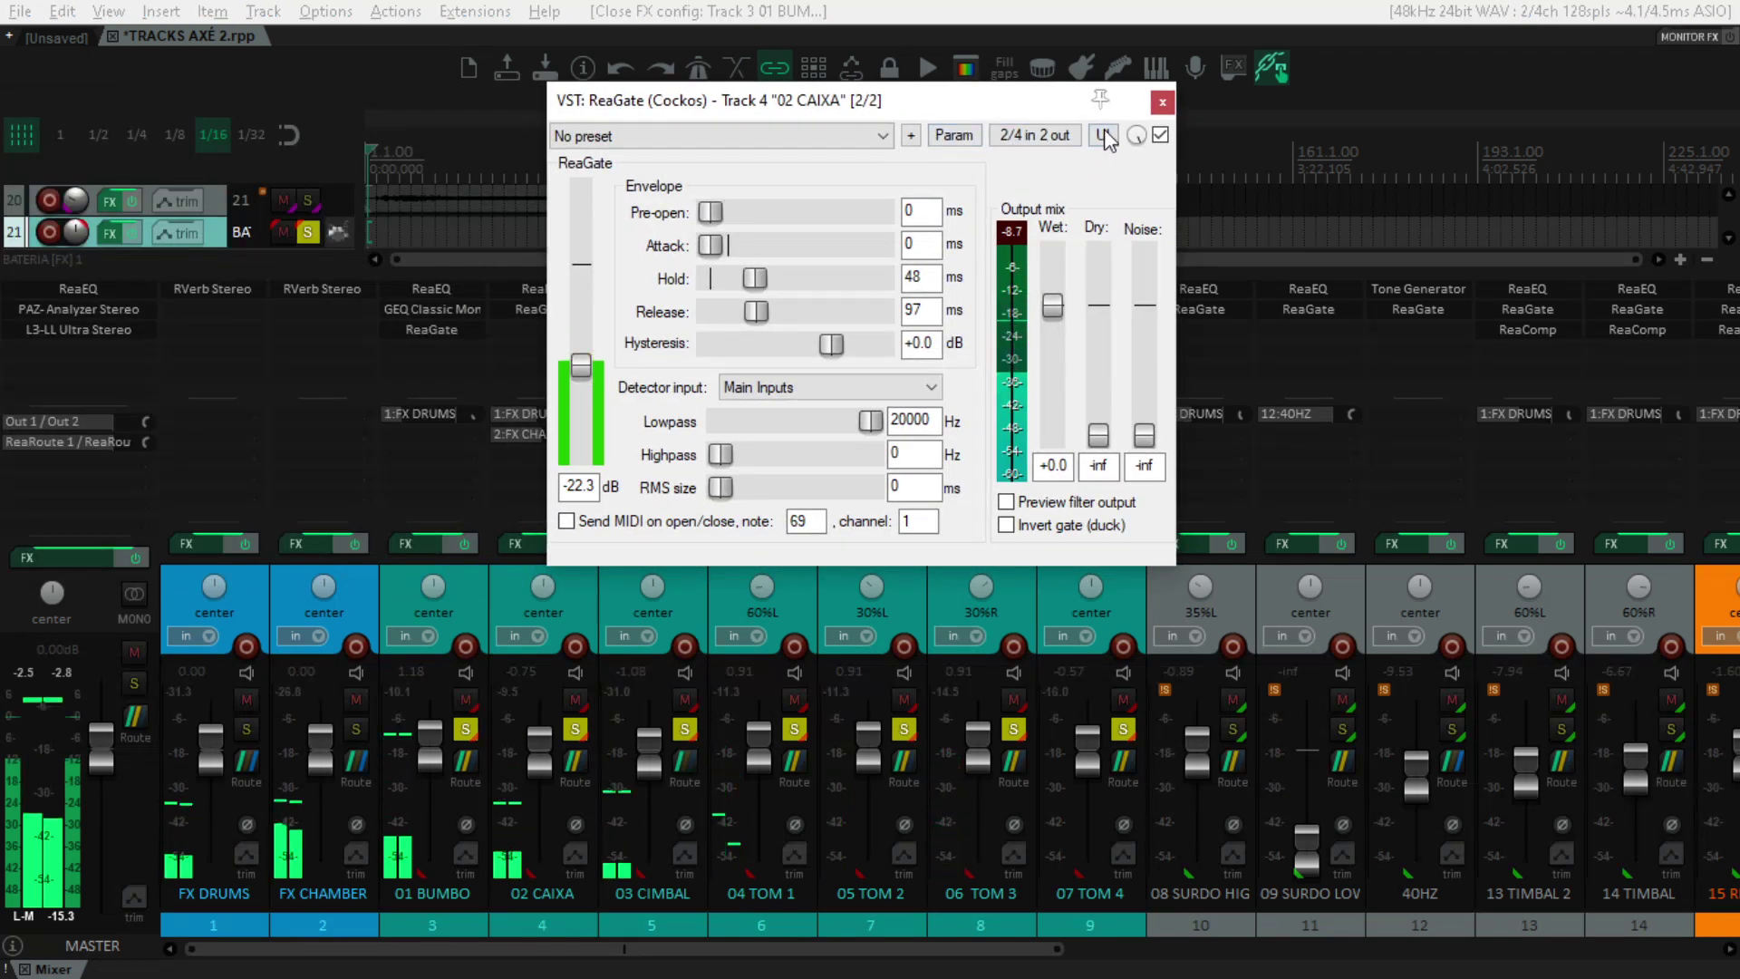
left_click(1162, 103)
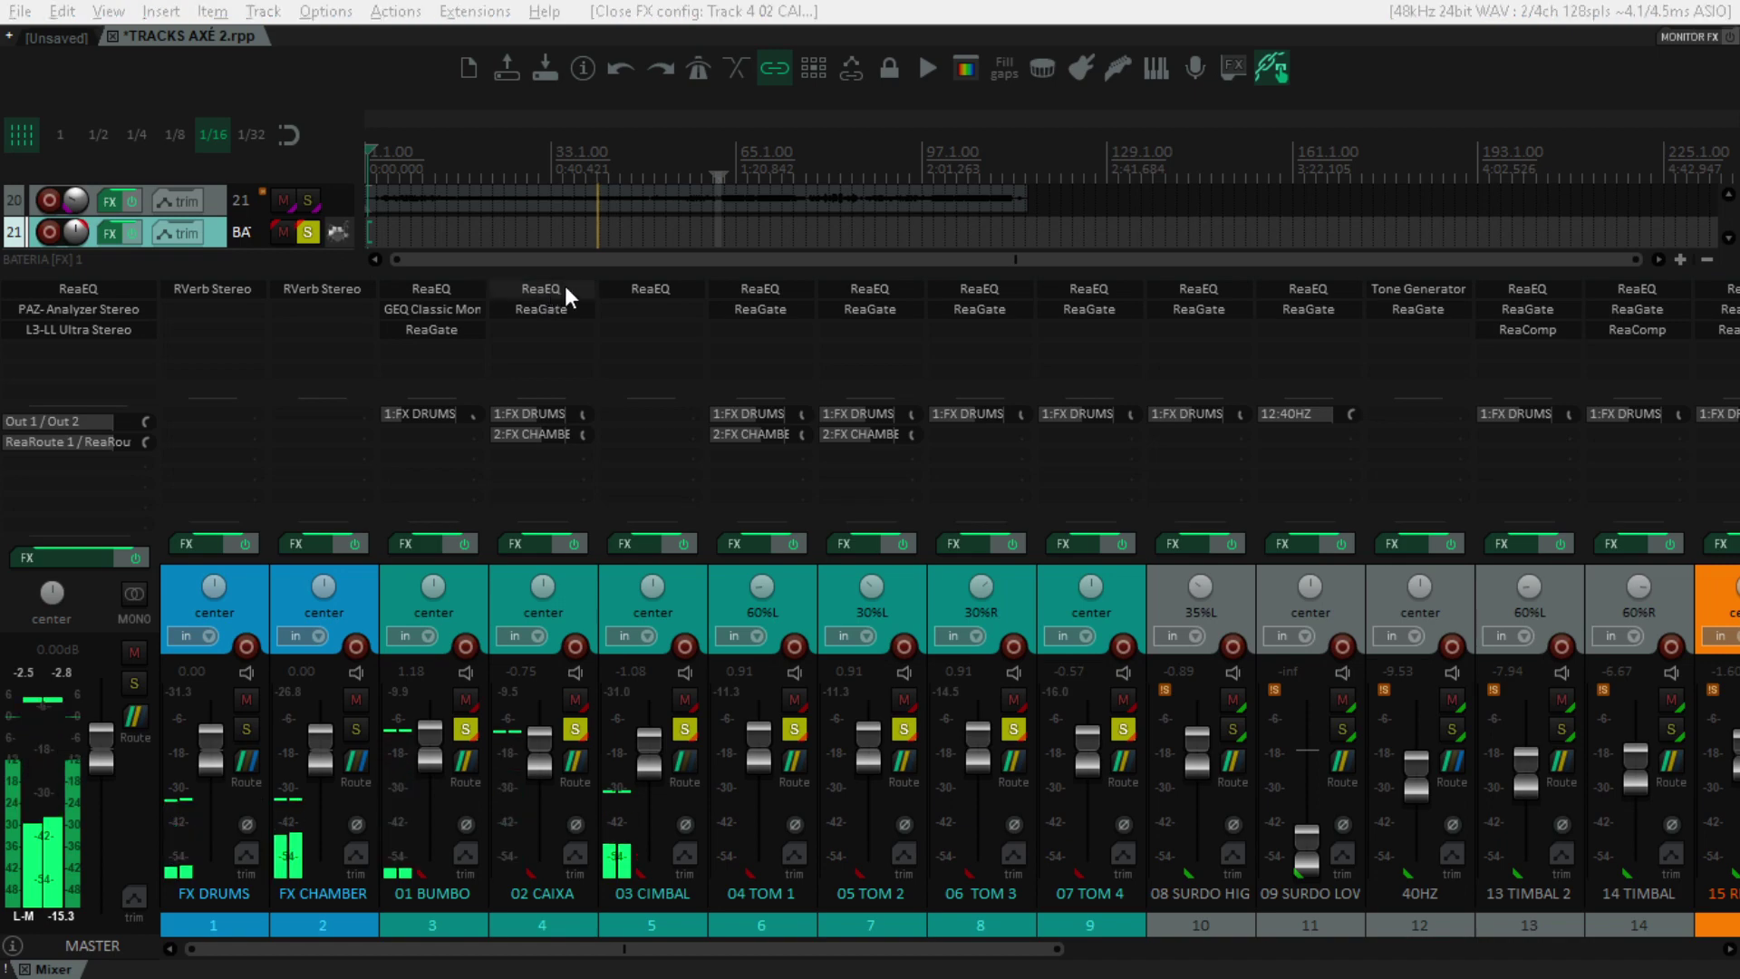
left_click(541, 288)
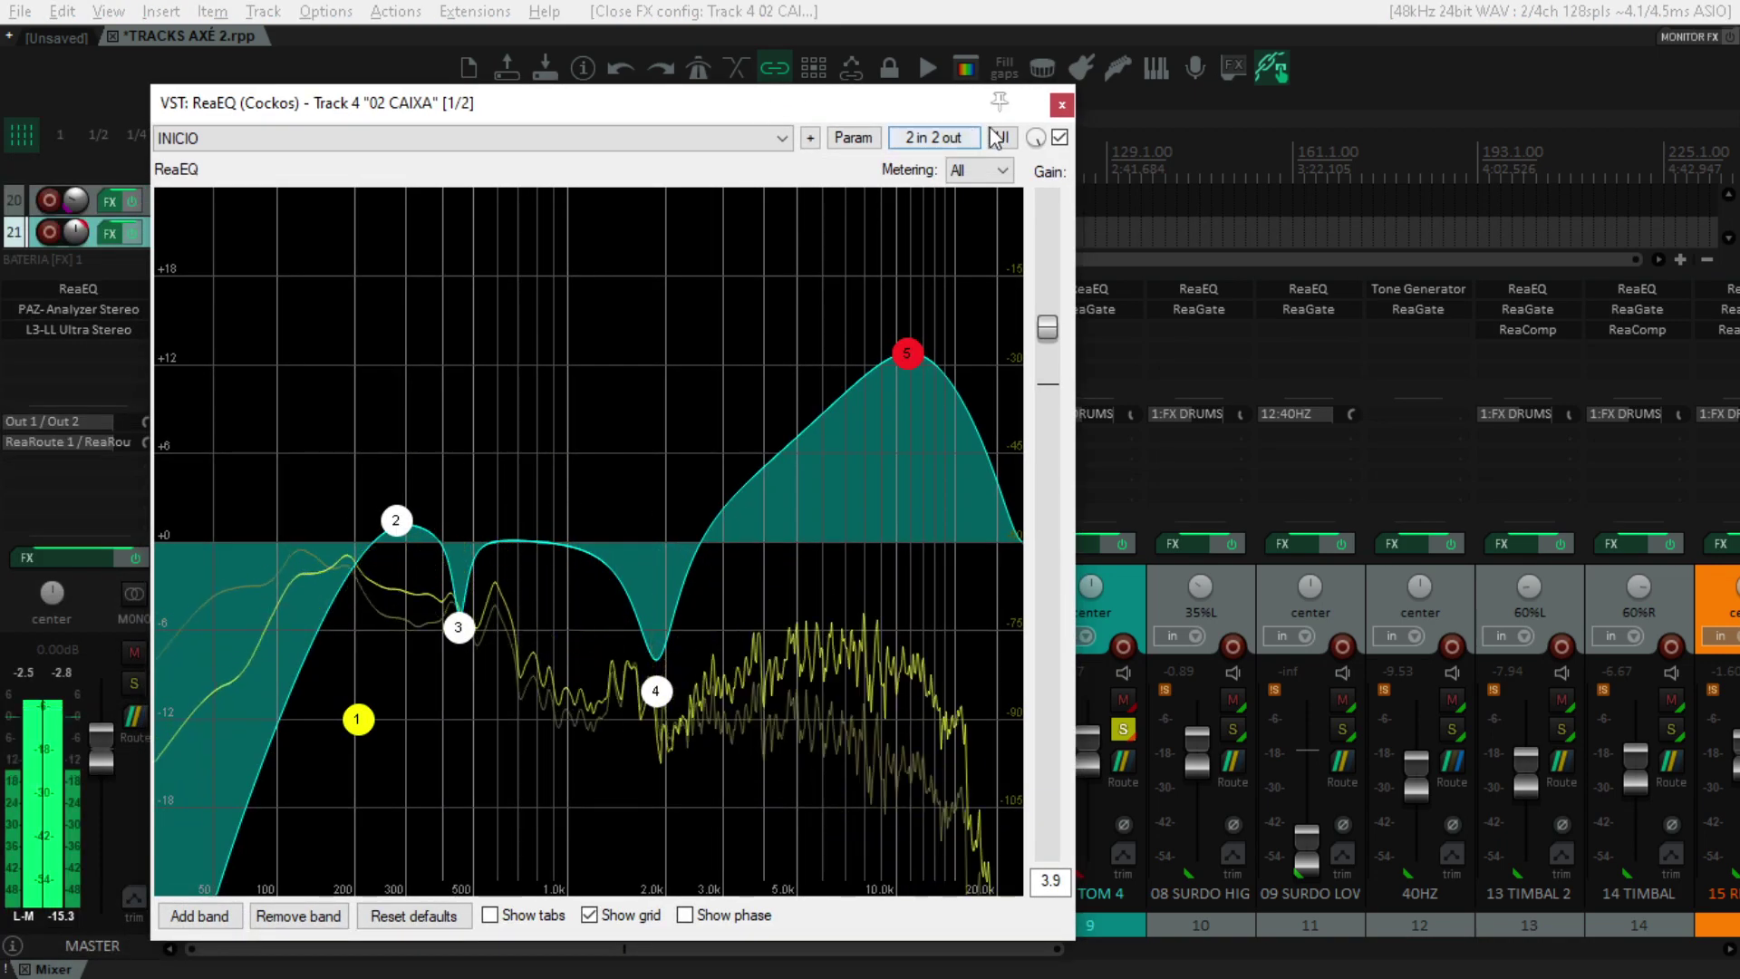
key("Escape")
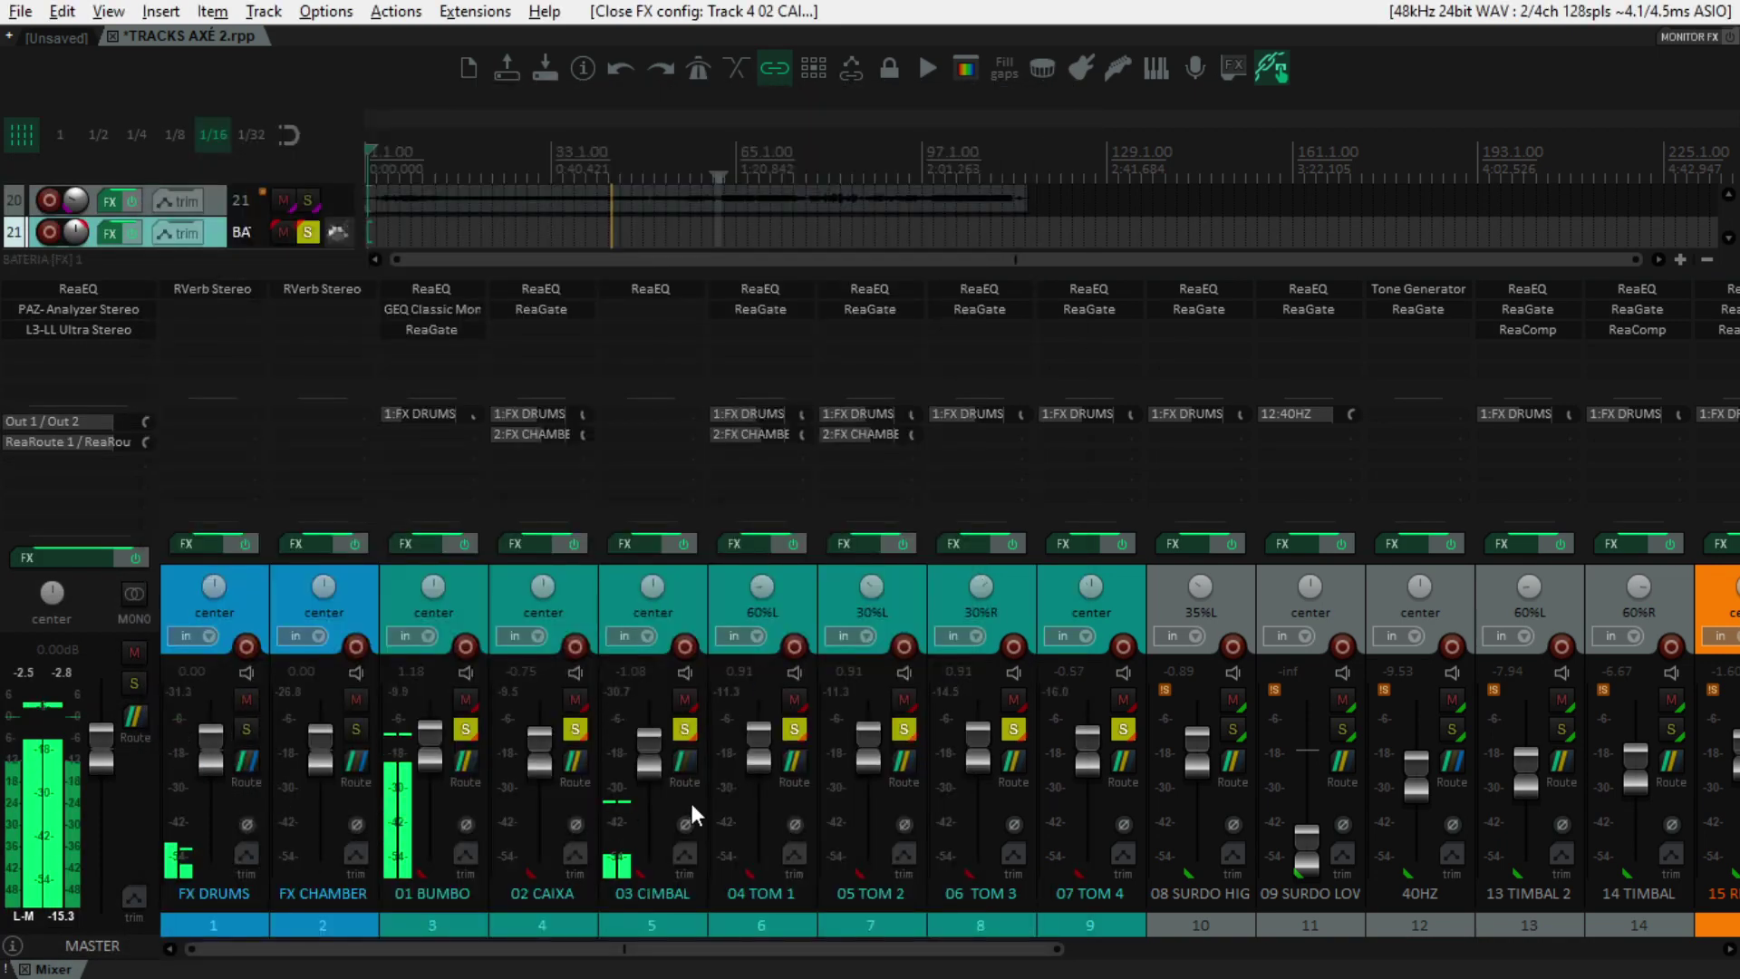
Step: Select 04 TOM 1, examine its ReaEQ curve and close the effect window
left_click(764, 898)
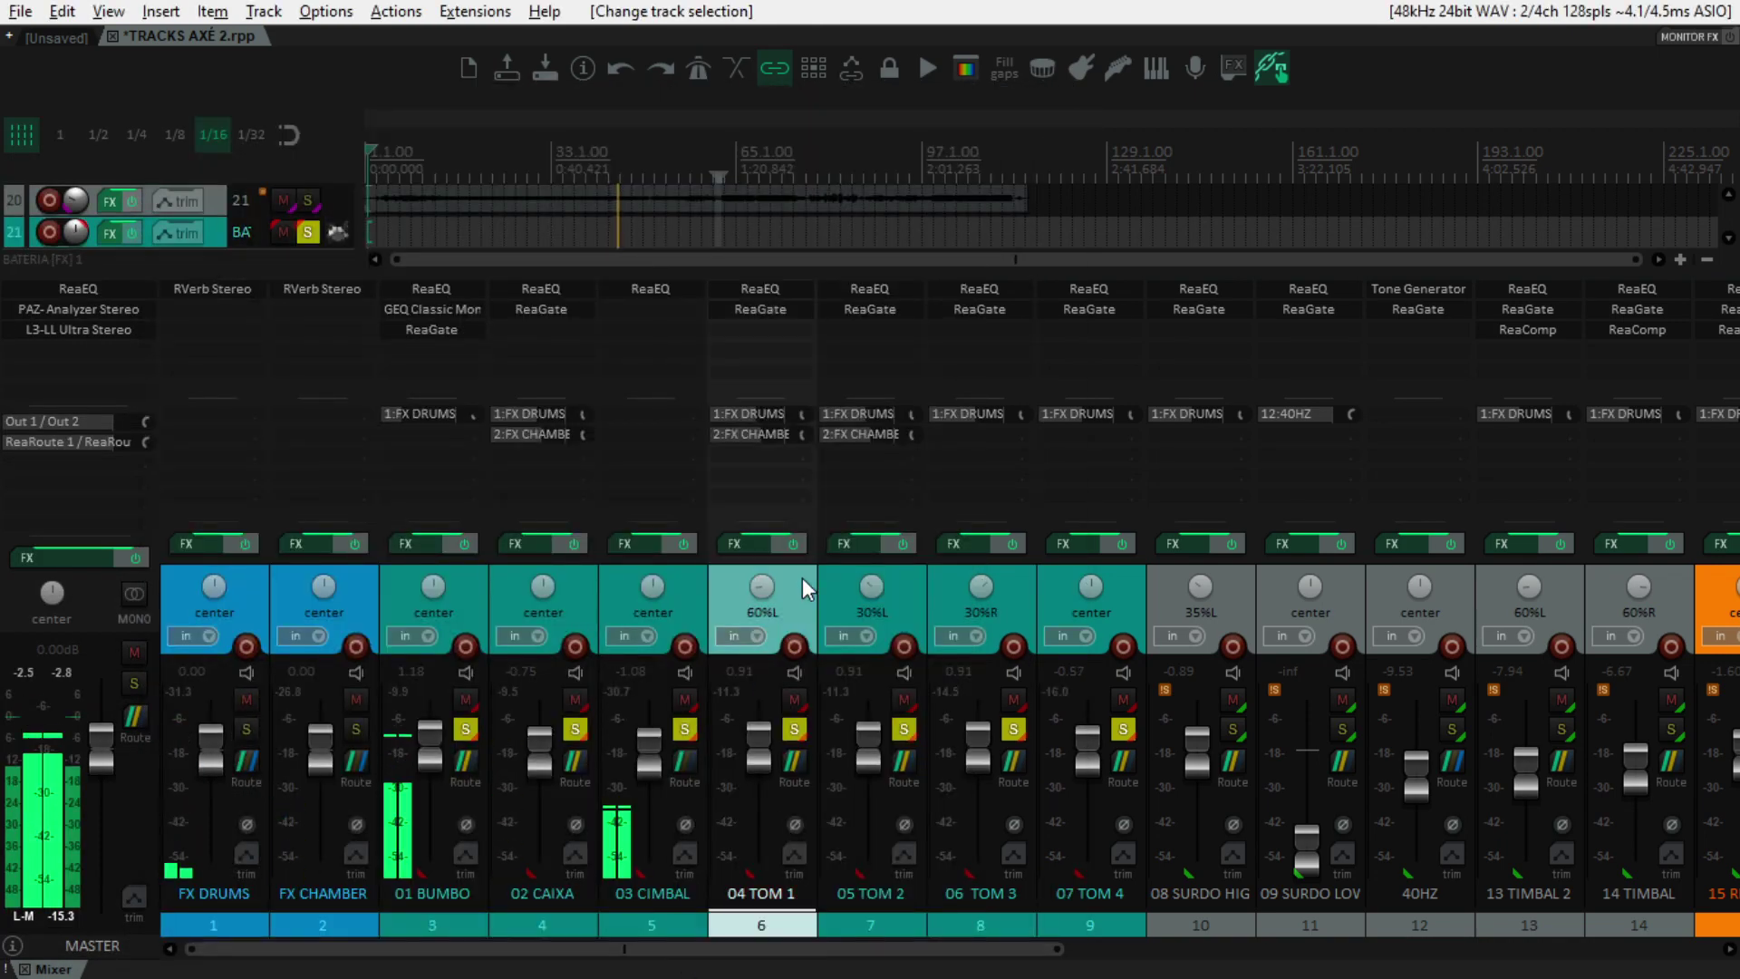
left_click(760, 288)
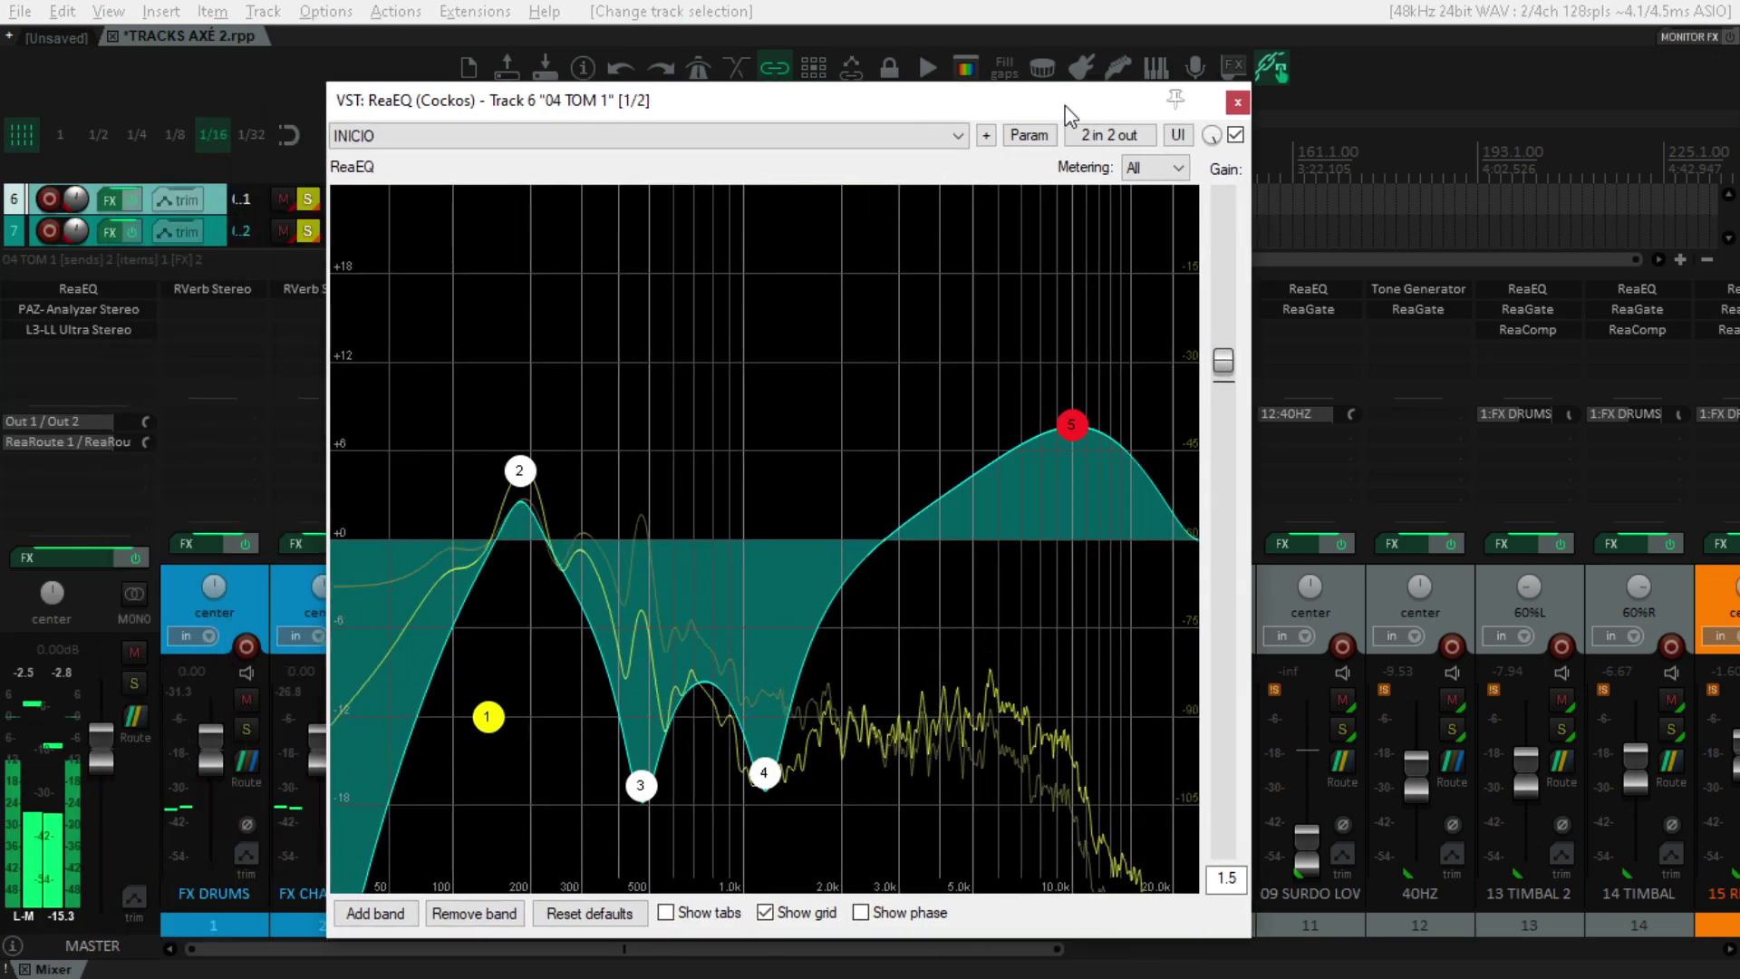
left_click(1251, 97)
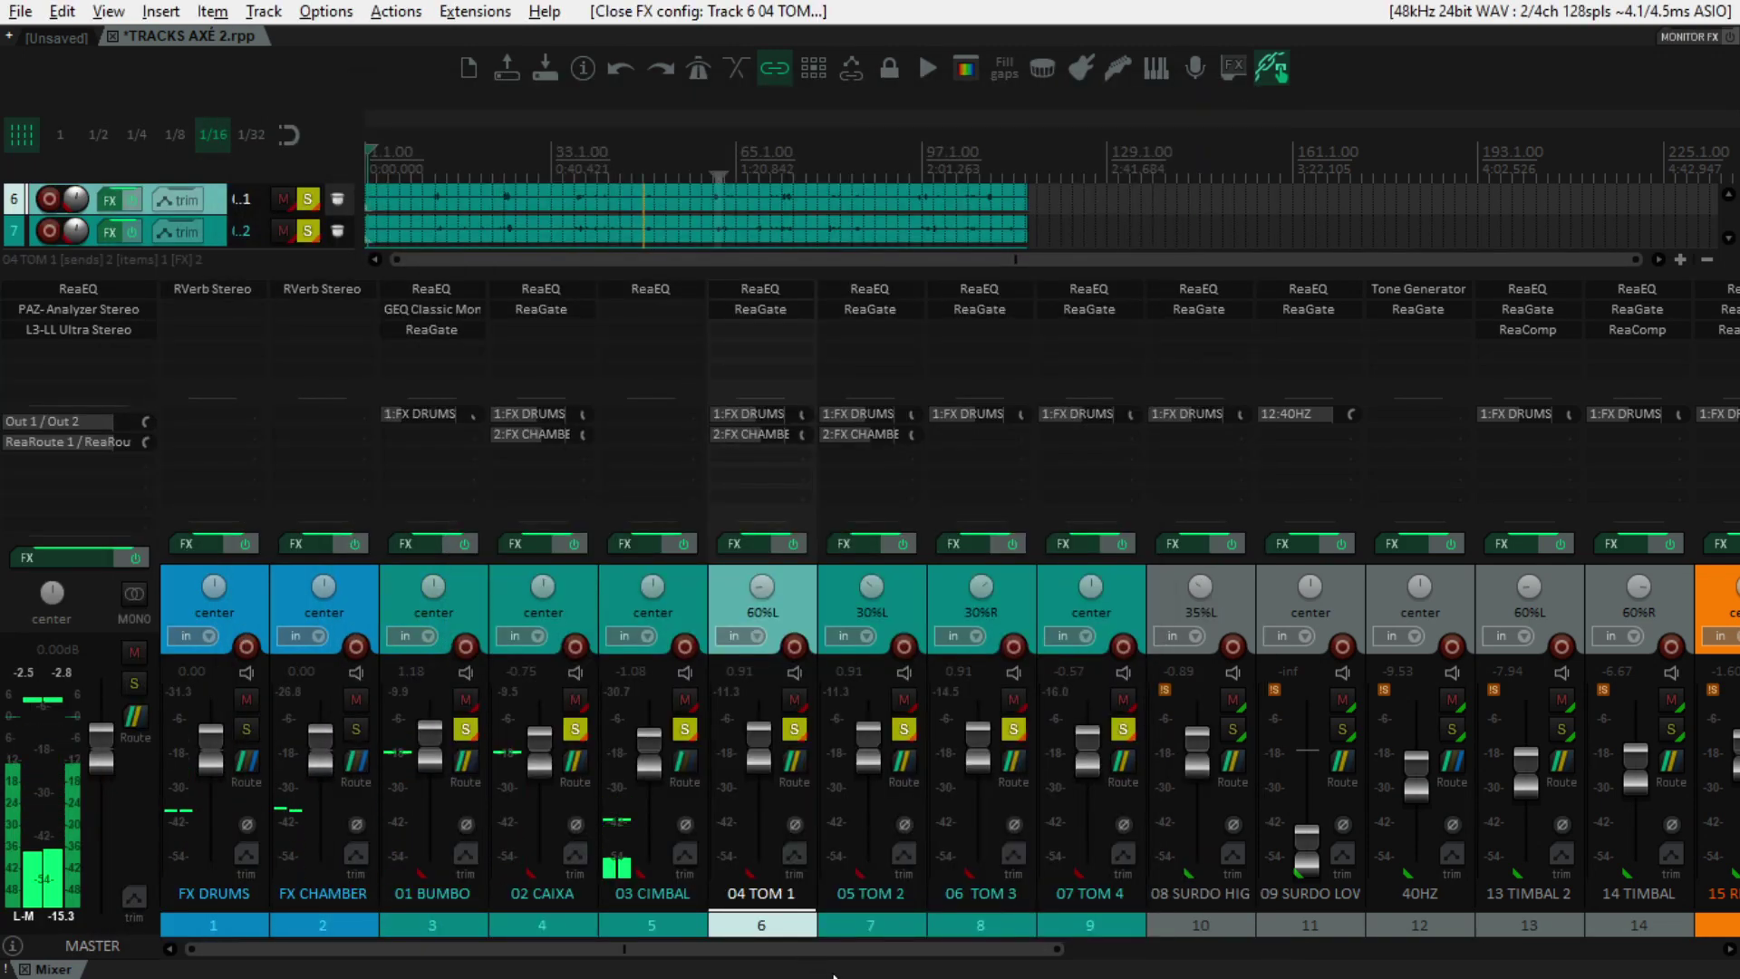
Step: Switch the solo from the BATERIA group track to the PERCUSSAO group track
left_click_drag(624, 949, 1396, 858)
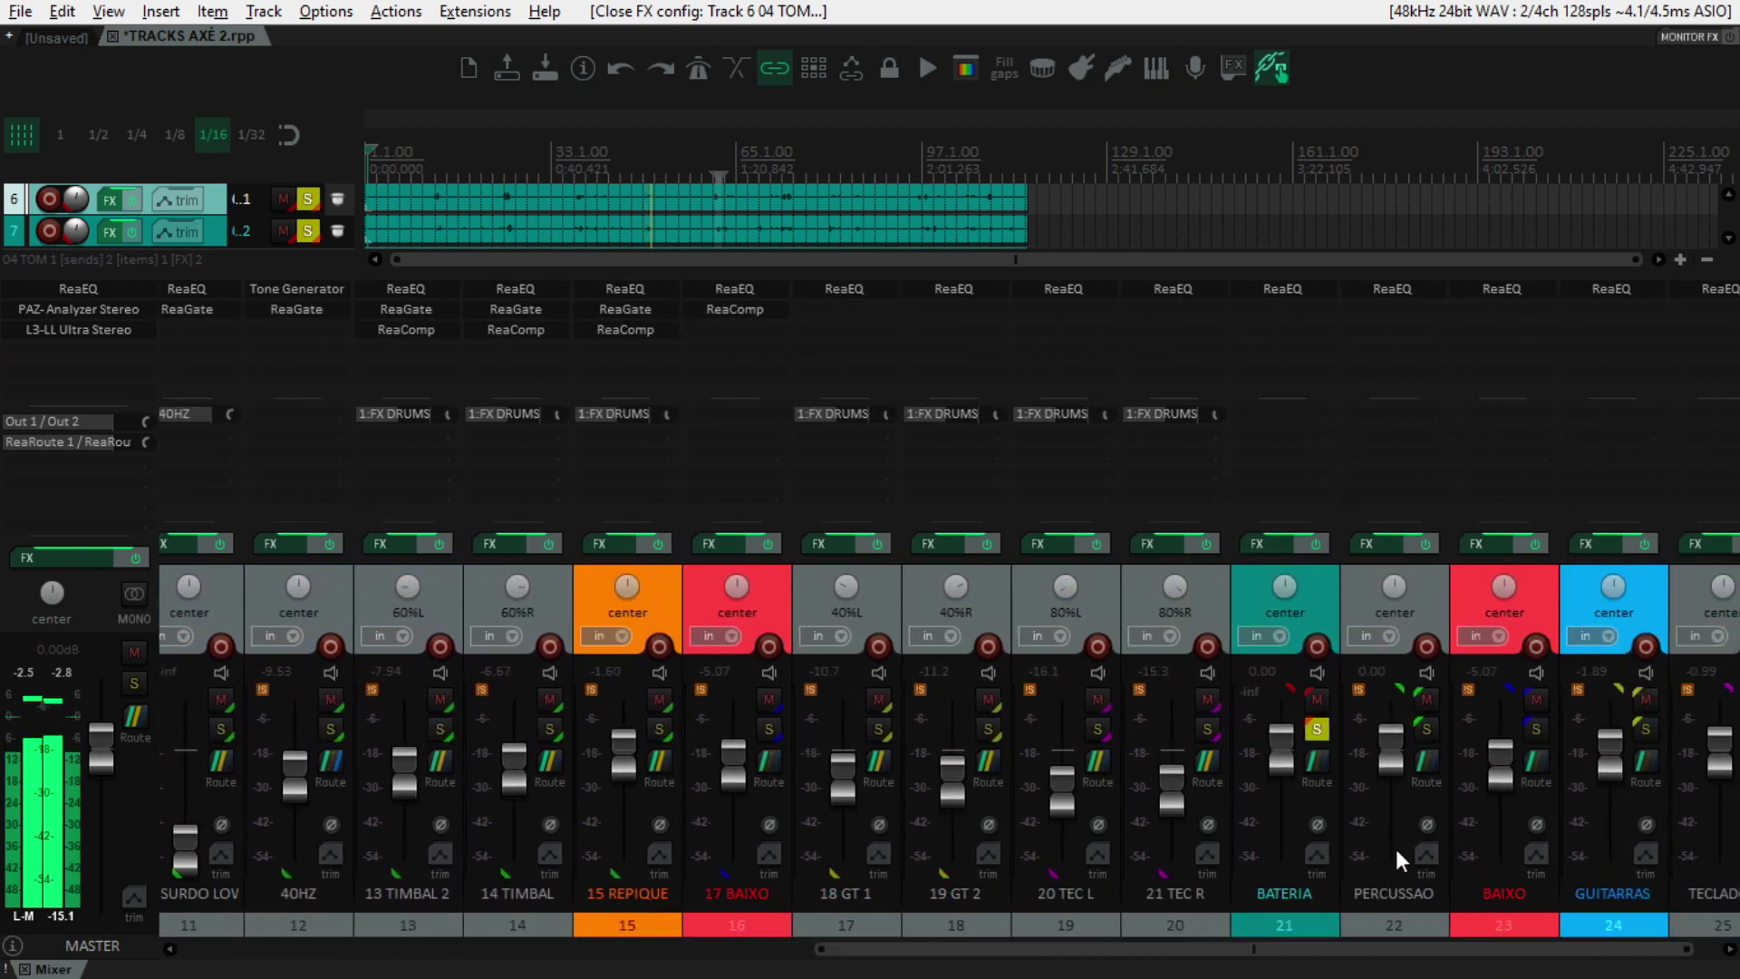
left_click(1427, 729)
left_click_drag(1224, 948, 1662, 910)
left_click(1280, 729)
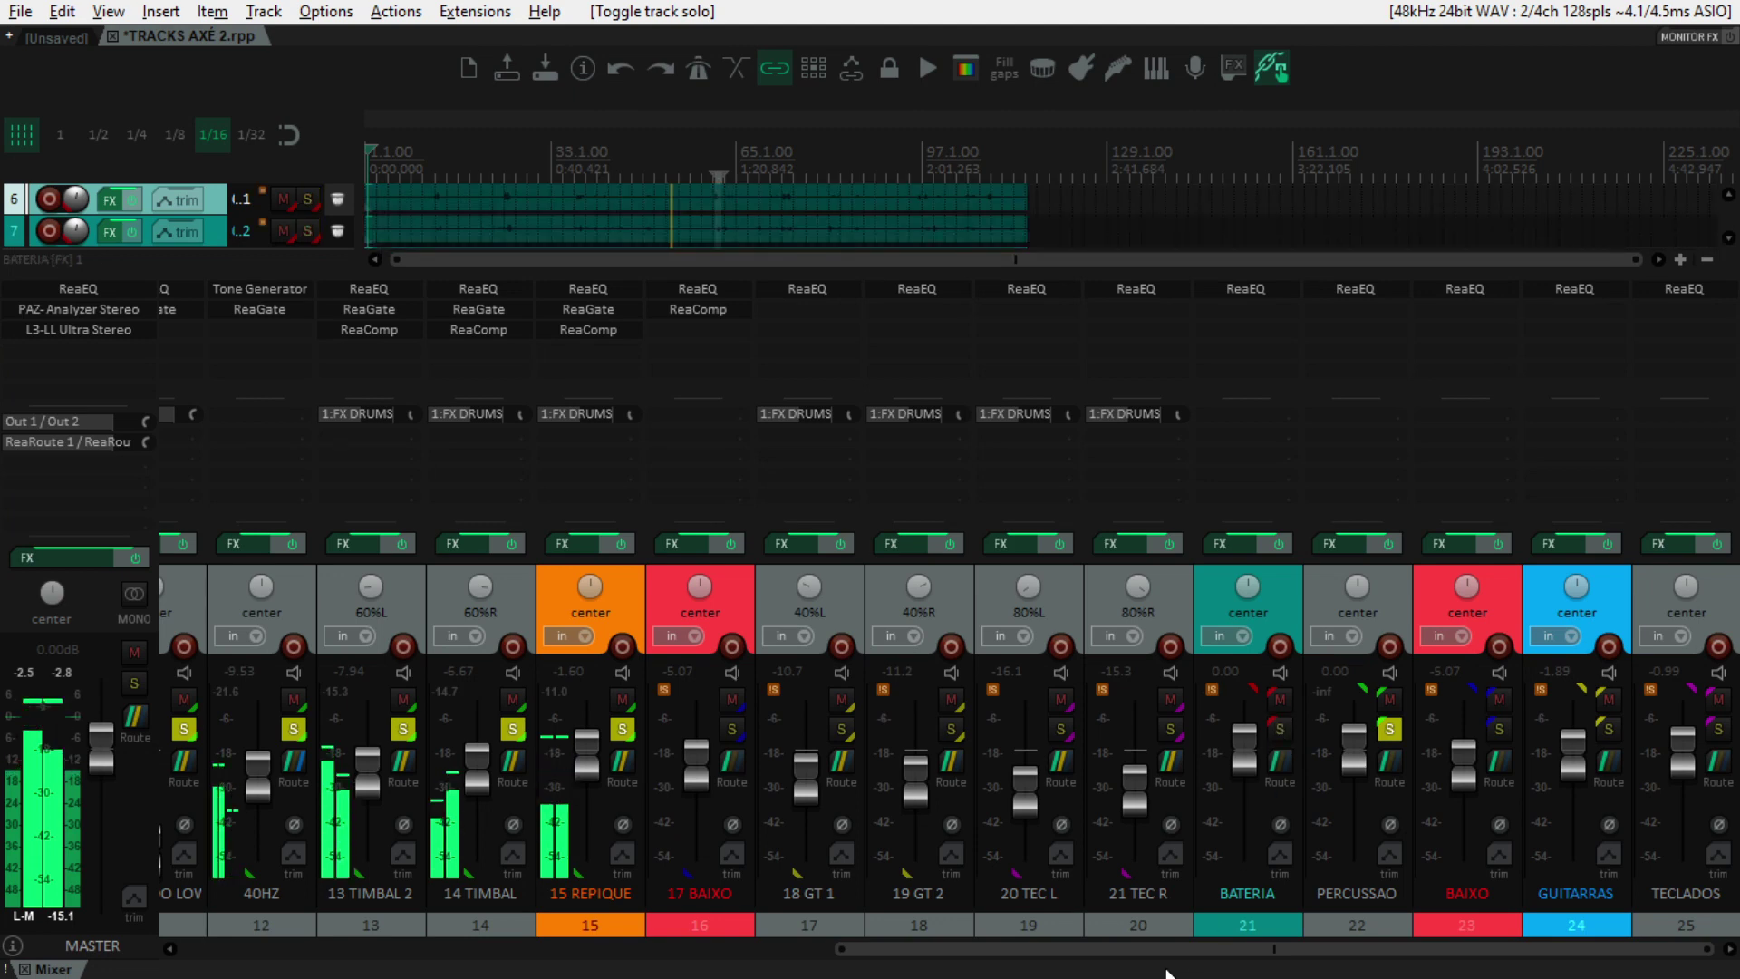
Step: Select the 40HZ track, examine its Tone Generator settings and close the effect window
left_click_drag(1170, 949, 727, 961)
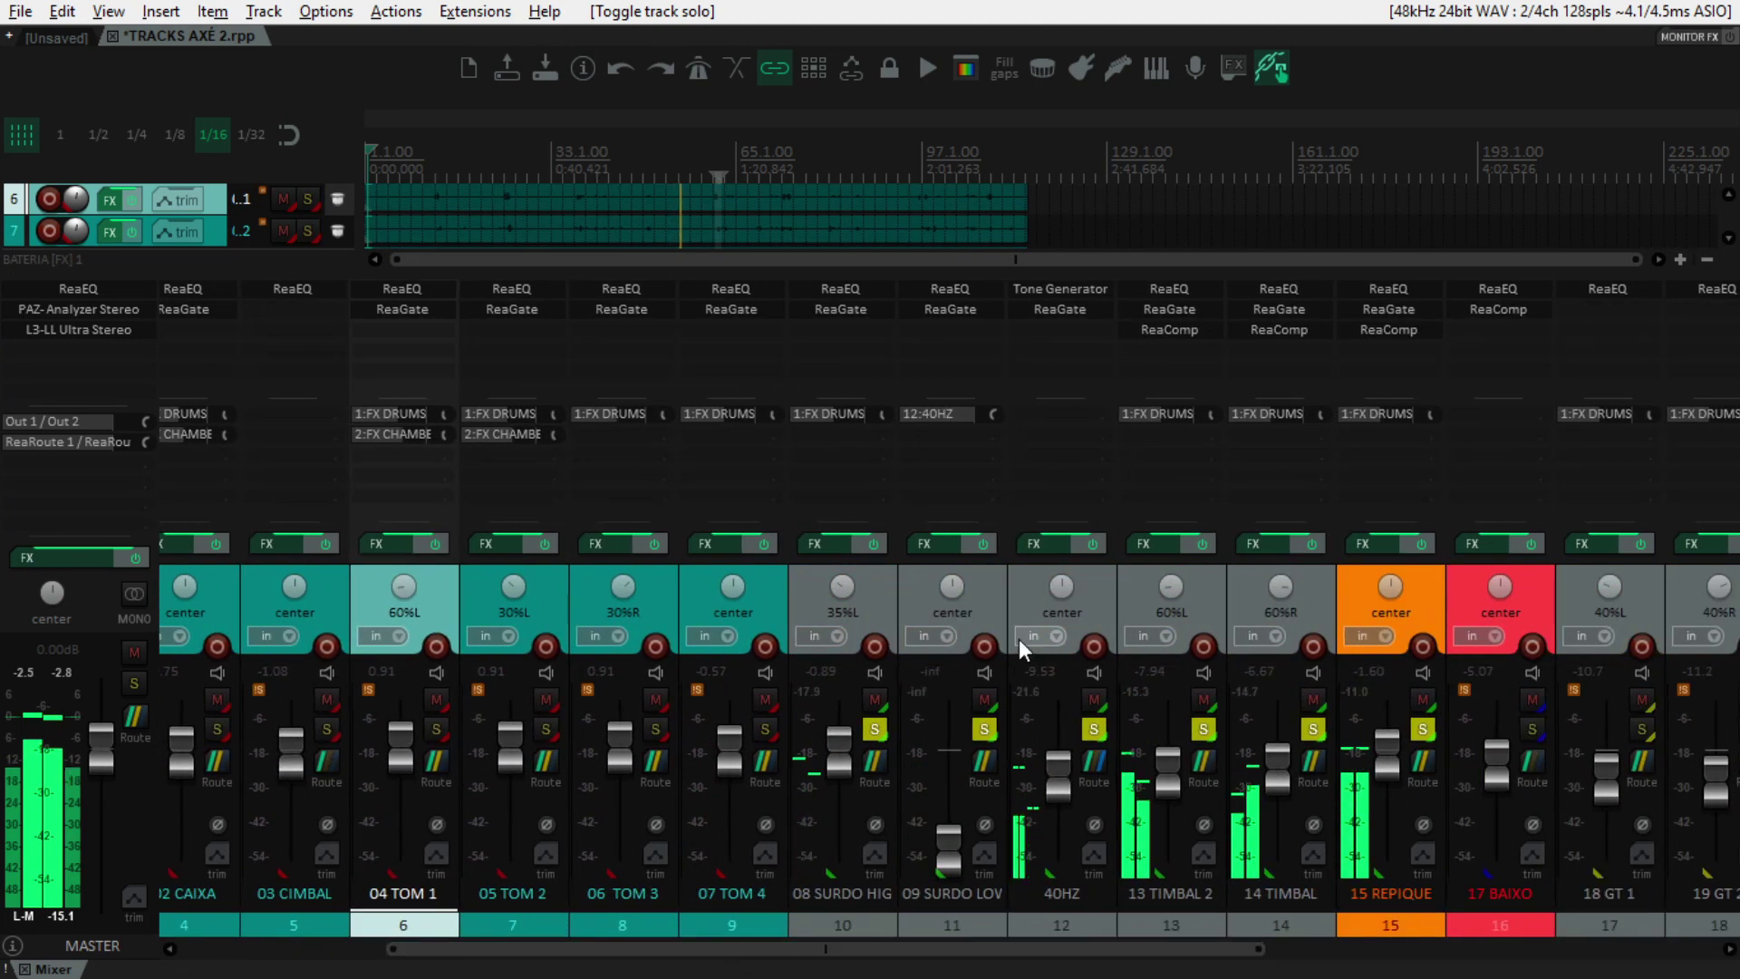
left_click(1110, 600)
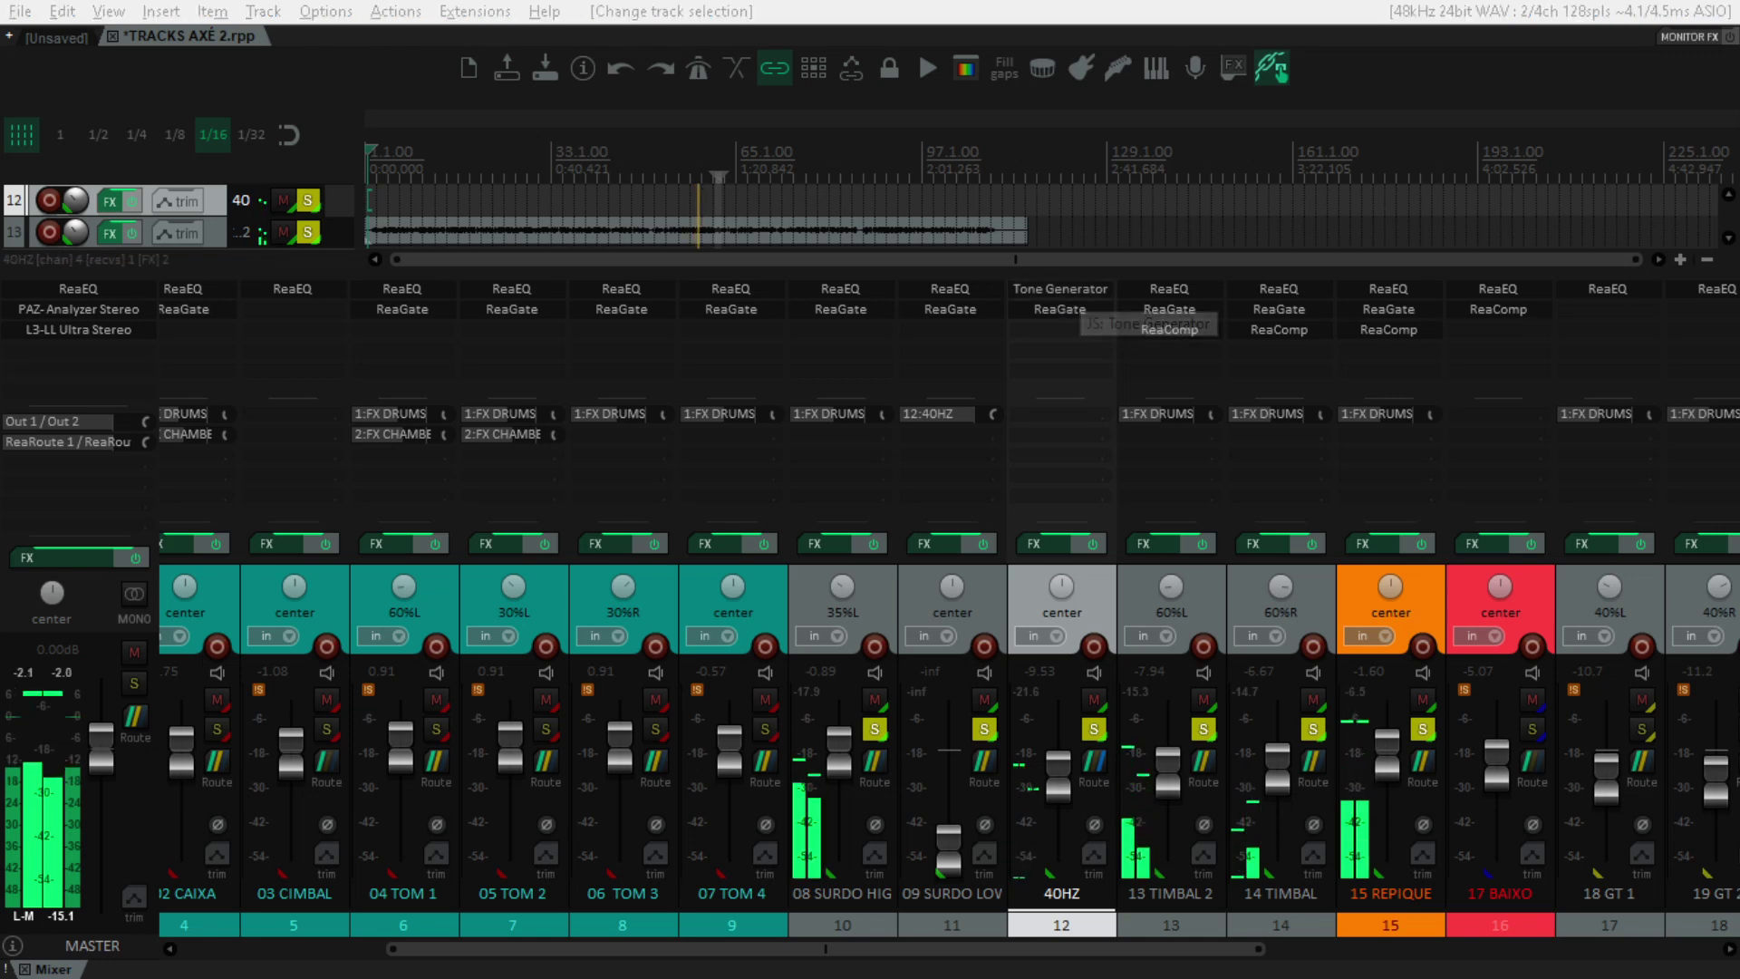
left_click(1058, 291)
left_click_drag(570, 200, 903, 299)
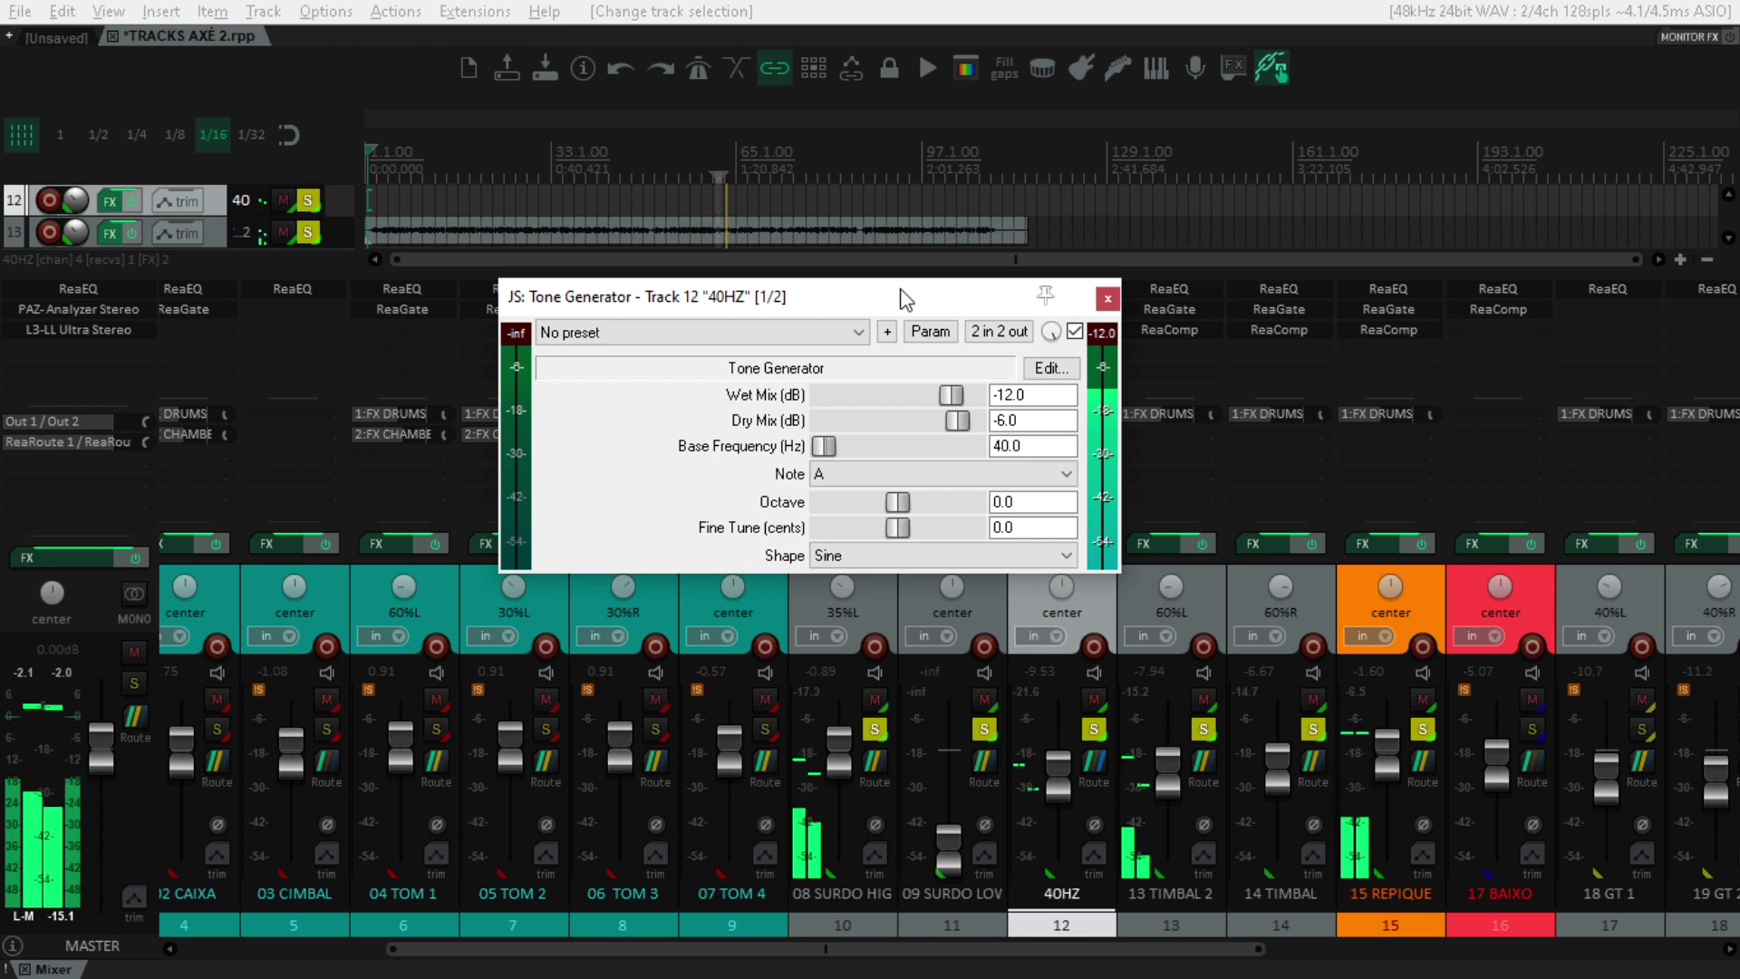
left_click_drag(903, 299, 990, 300)
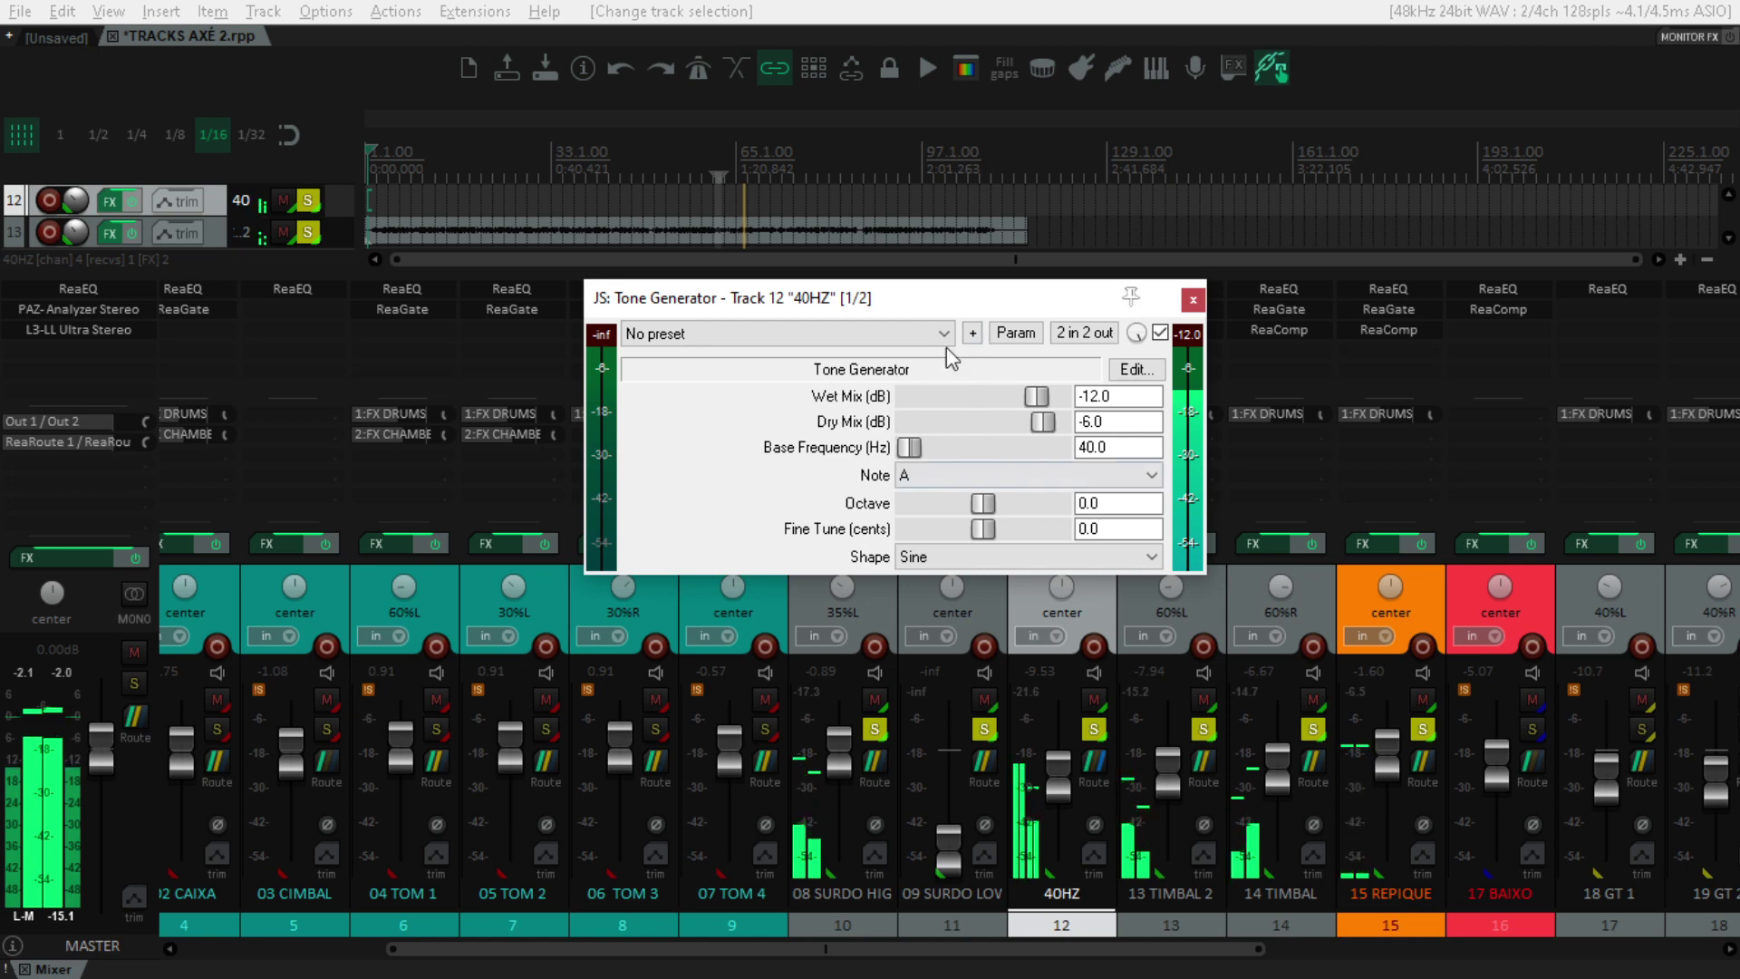
left_click_drag(956, 313, 810, 313)
key("Escape")
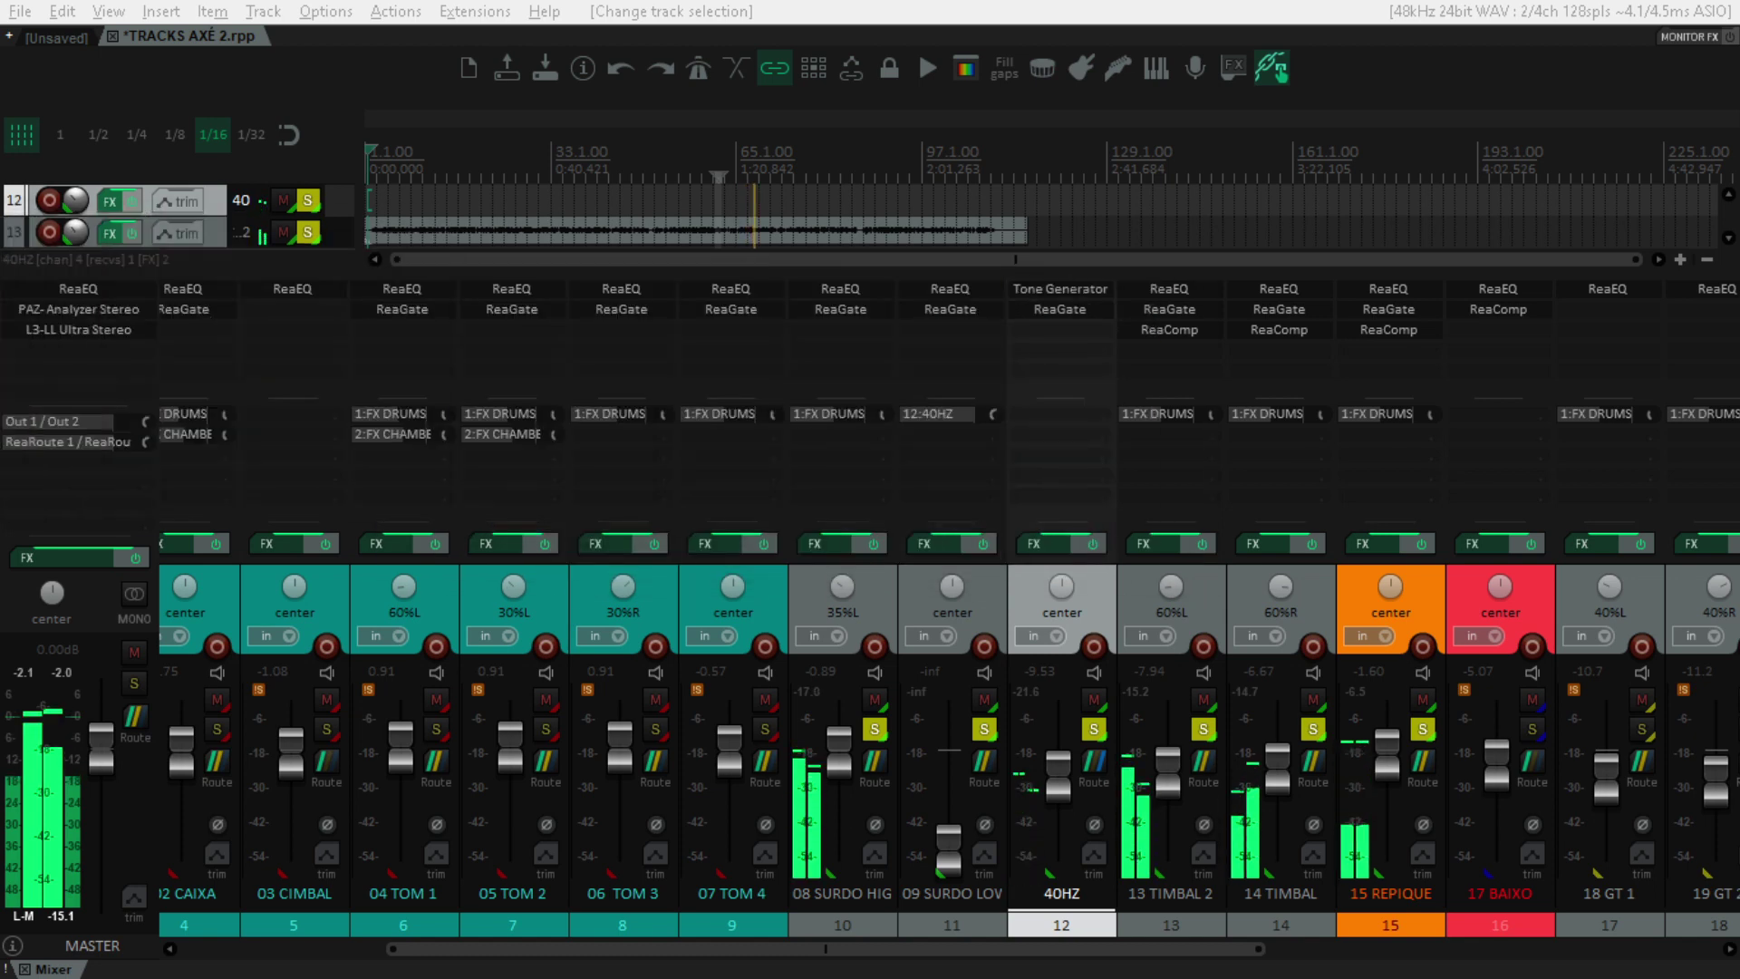
Step: Reopen the Tone Generator on the 40HZ track to review its base frequency and sine shape, and close its window
left_click(1061, 289)
left_click_drag(852, 379, 834, 378)
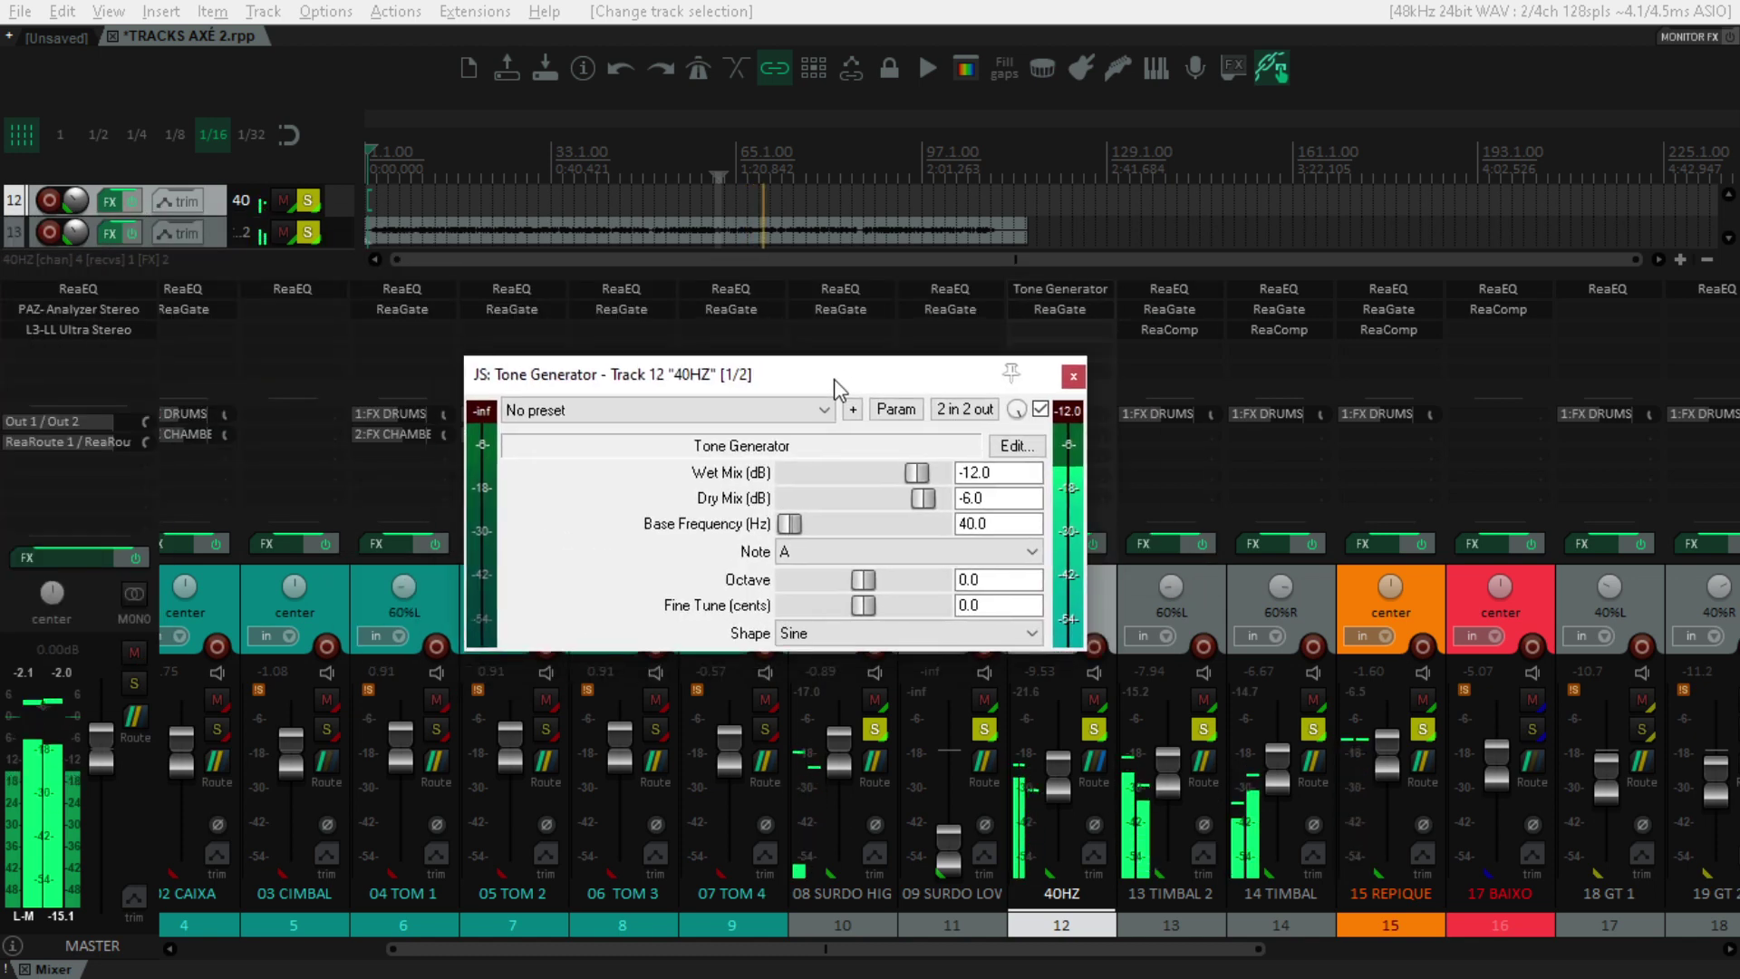
key("Escape")
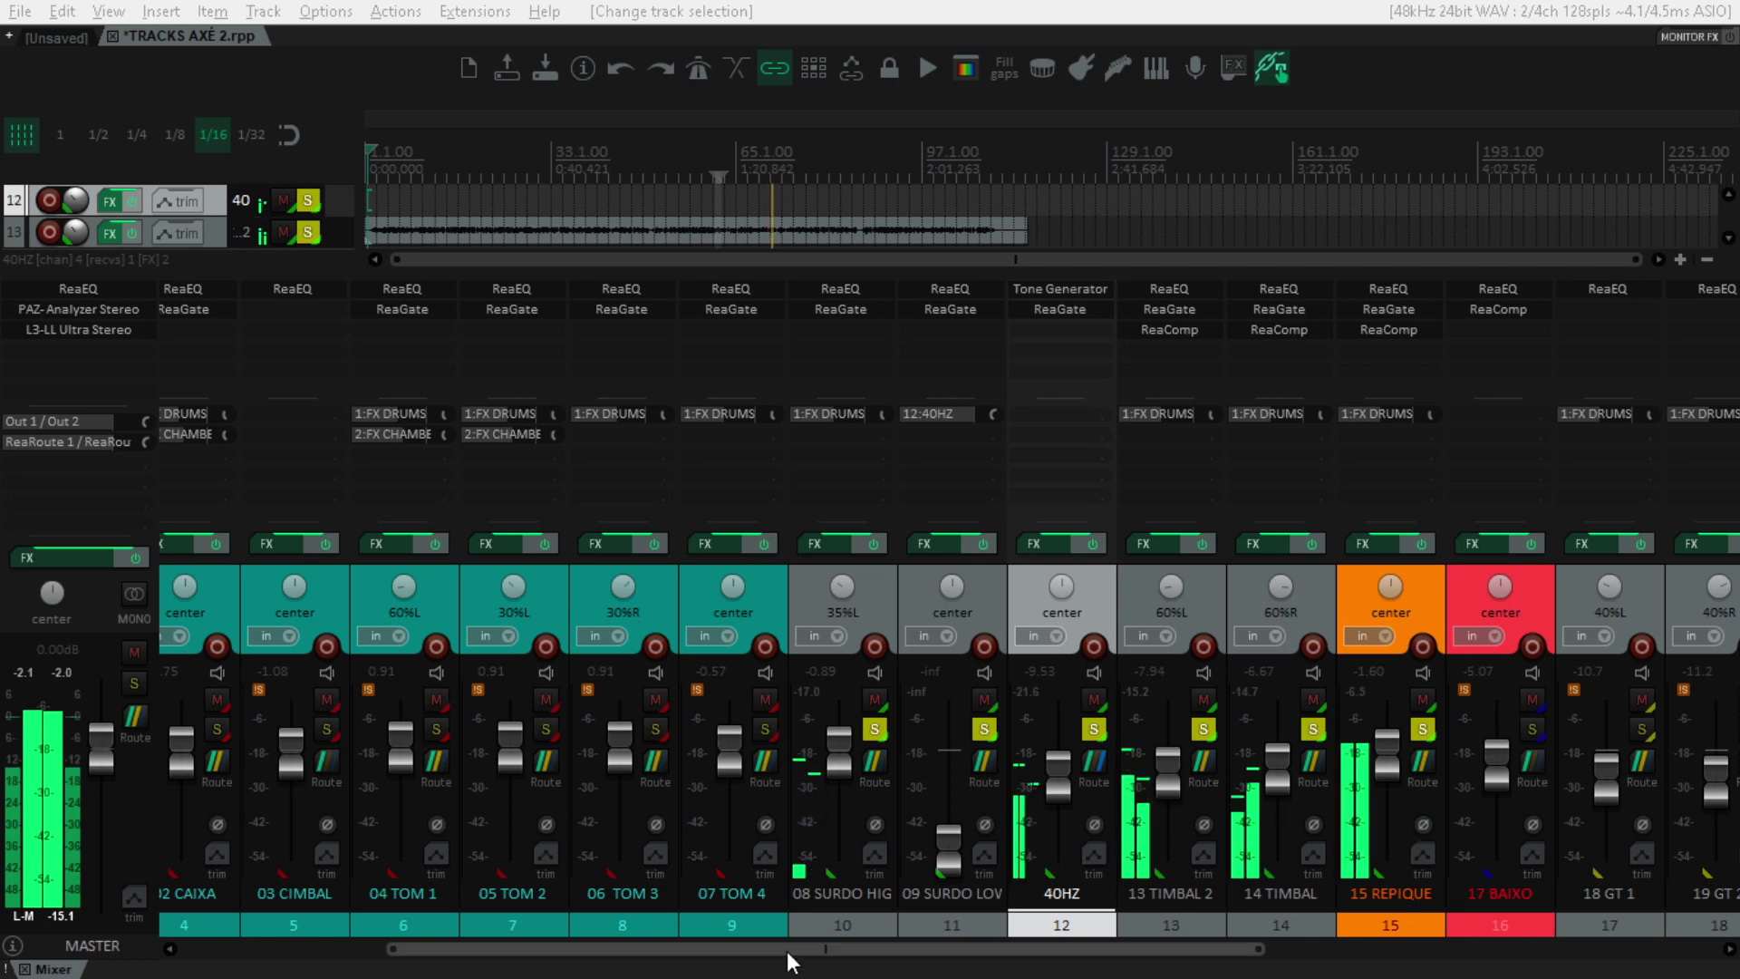
Step: Add the BATERIA group track to the solo alongside PERCUSSAO, and select the PERCUSSAO group track
left_click_drag(787, 950, 1446, 949)
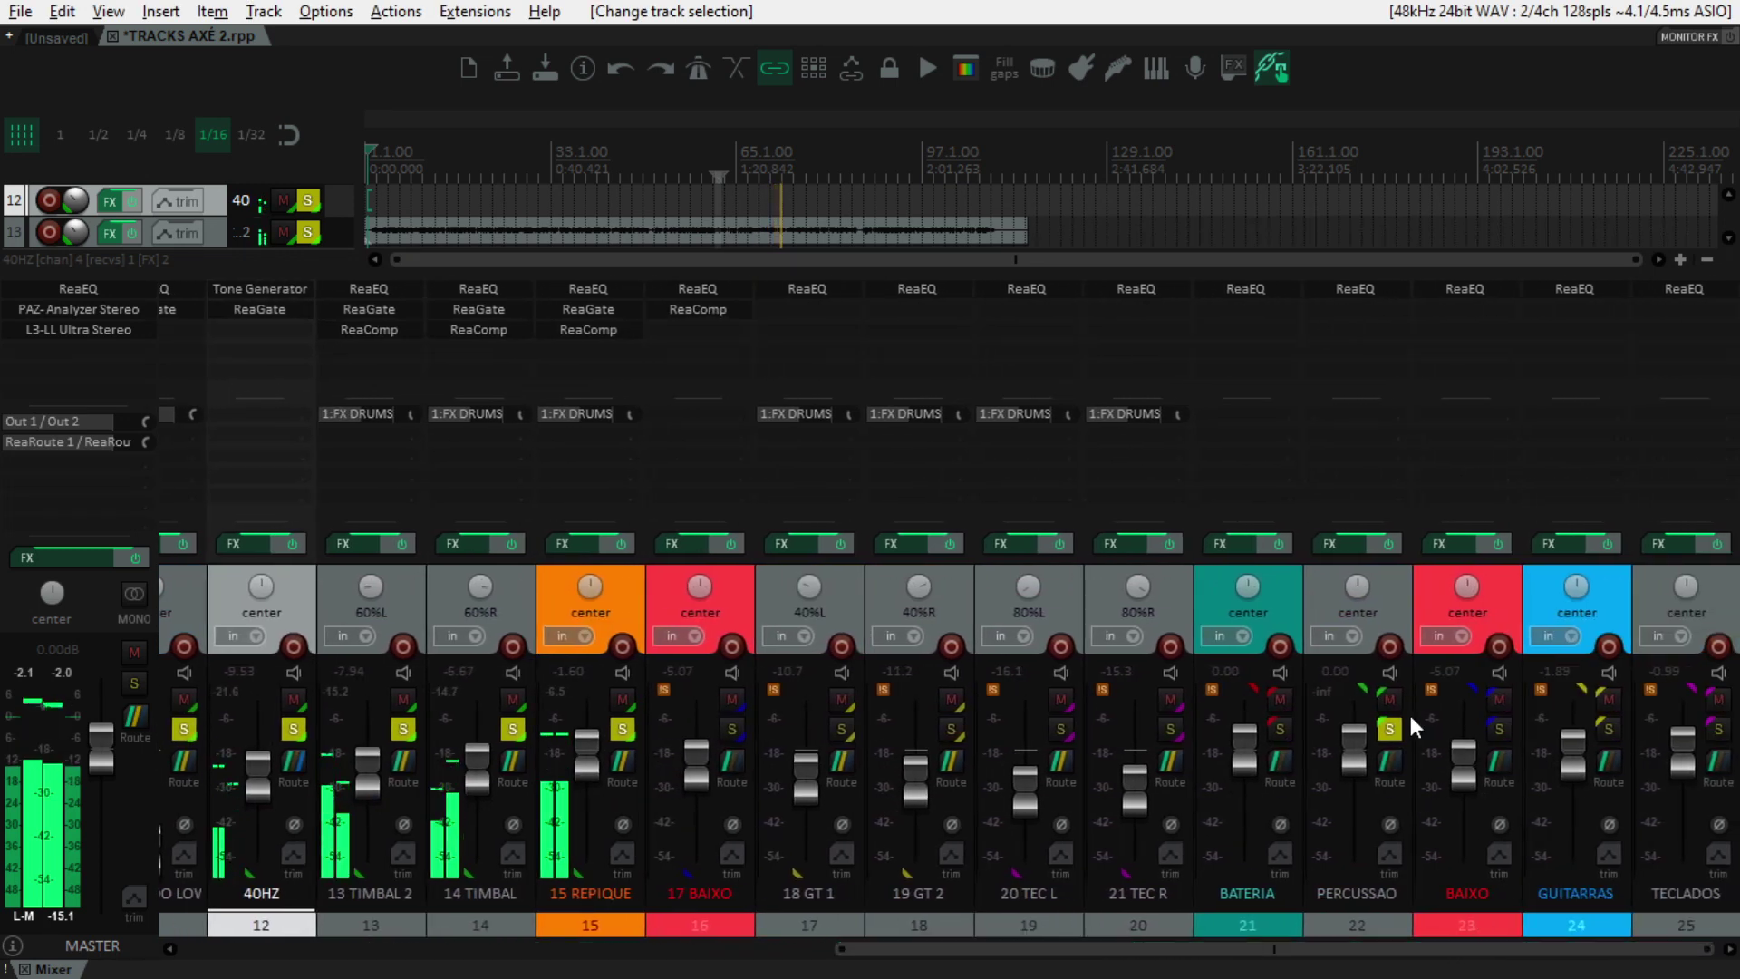
left_click(1279, 725)
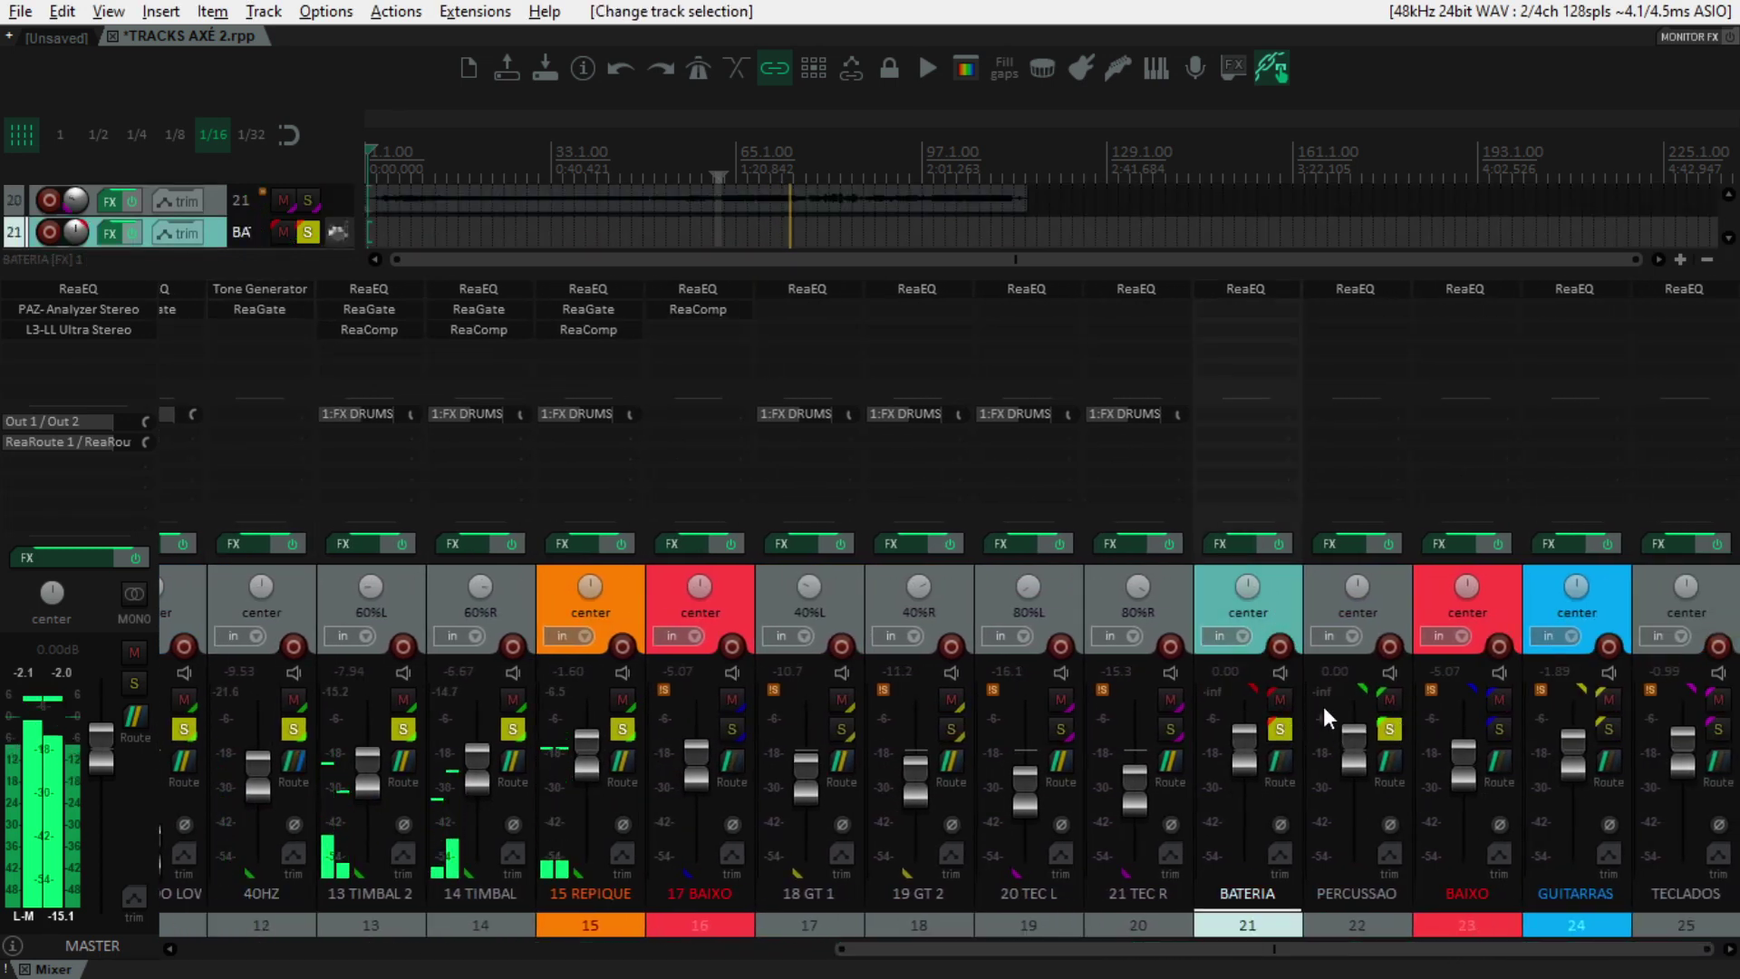
left_click(1379, 581)
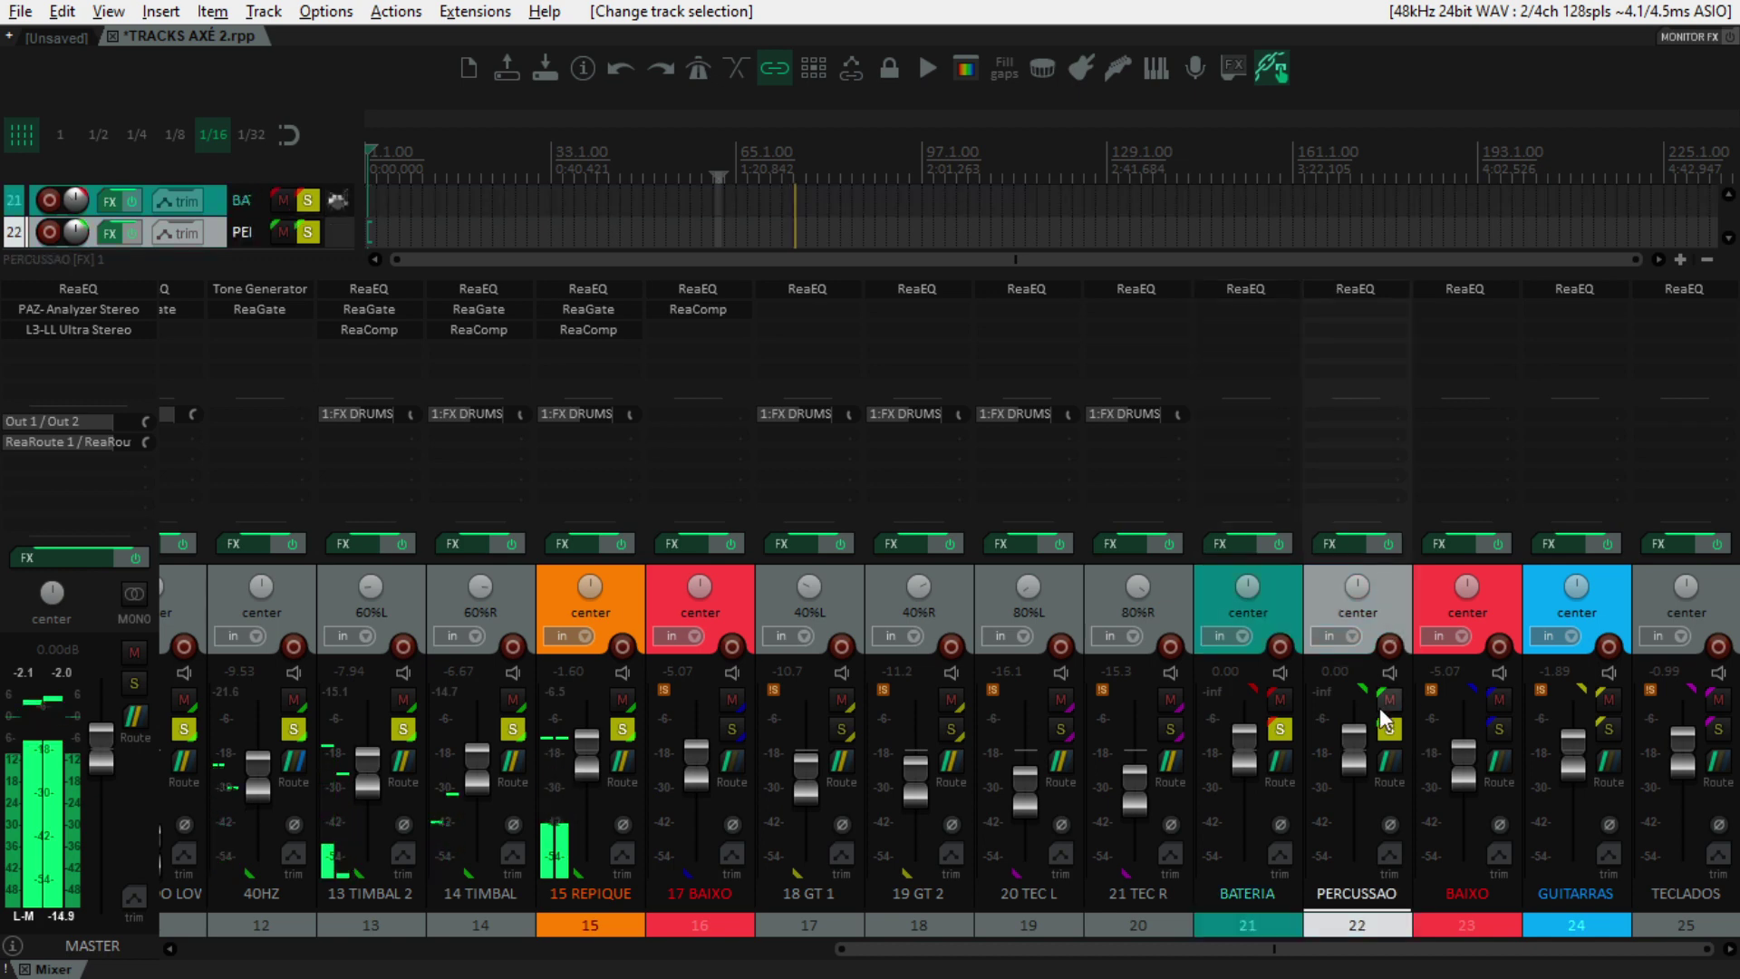
Step: Solo the BAIXO group track and take BATERIA and PERCUSSAO out of solo
left_click(1484, 587)
left_click(1499, 729)
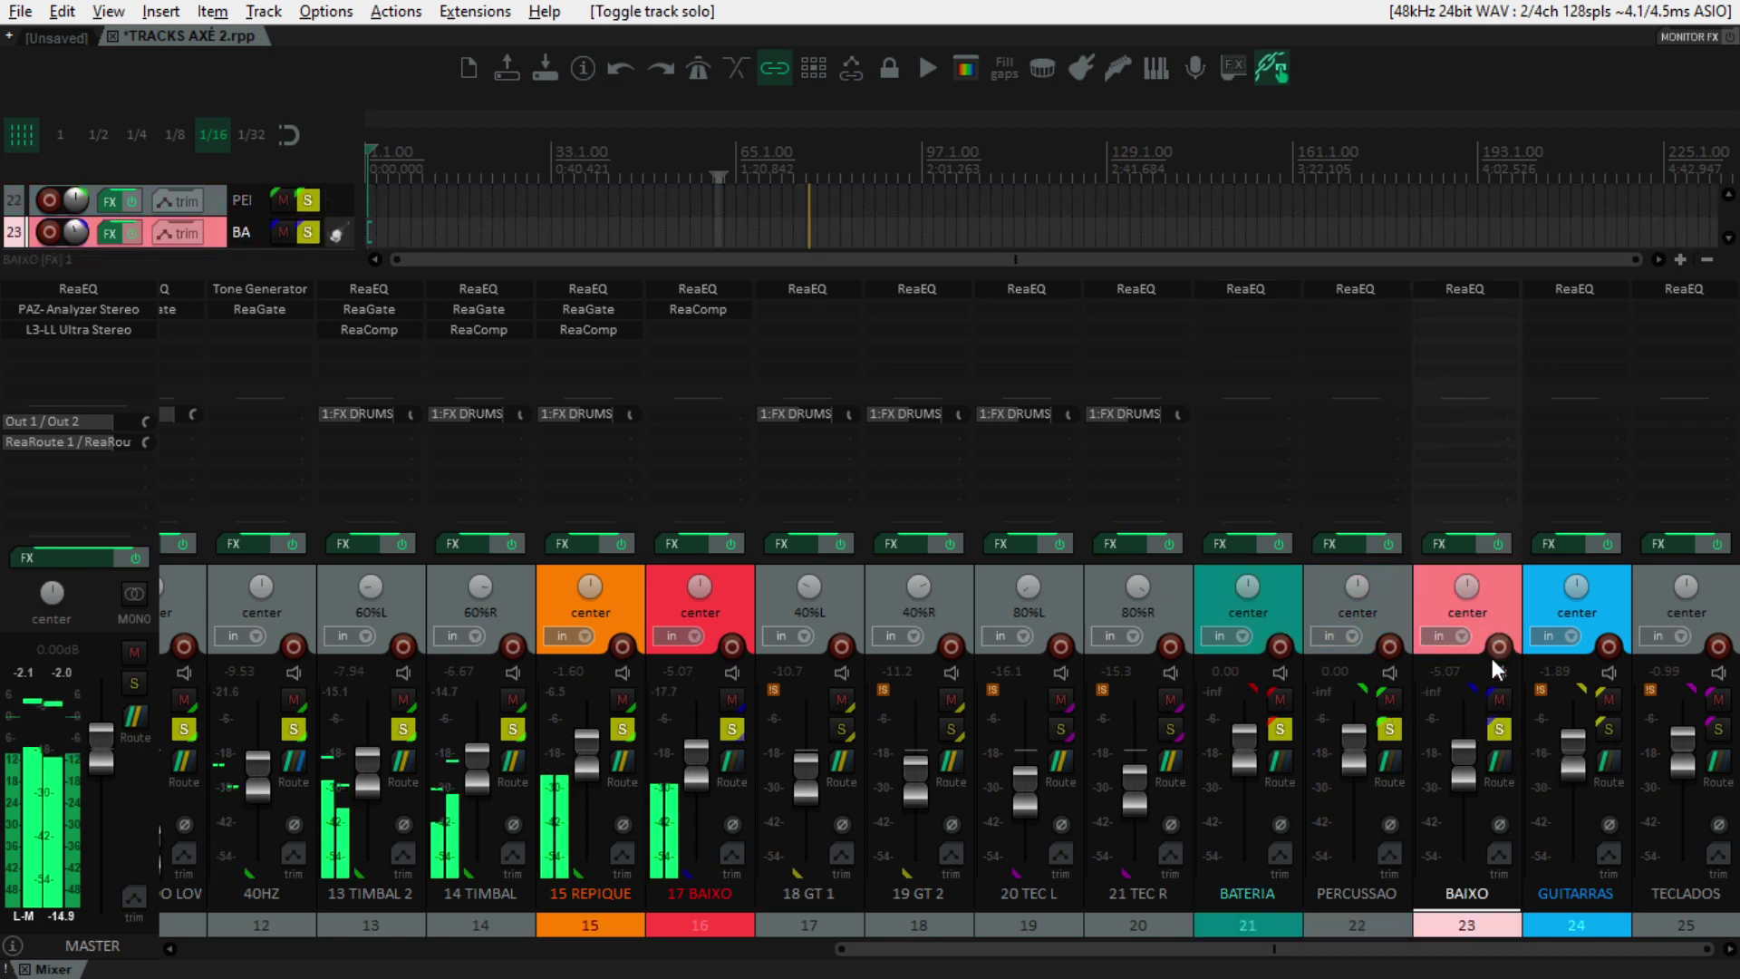
left_click(1391, 728)
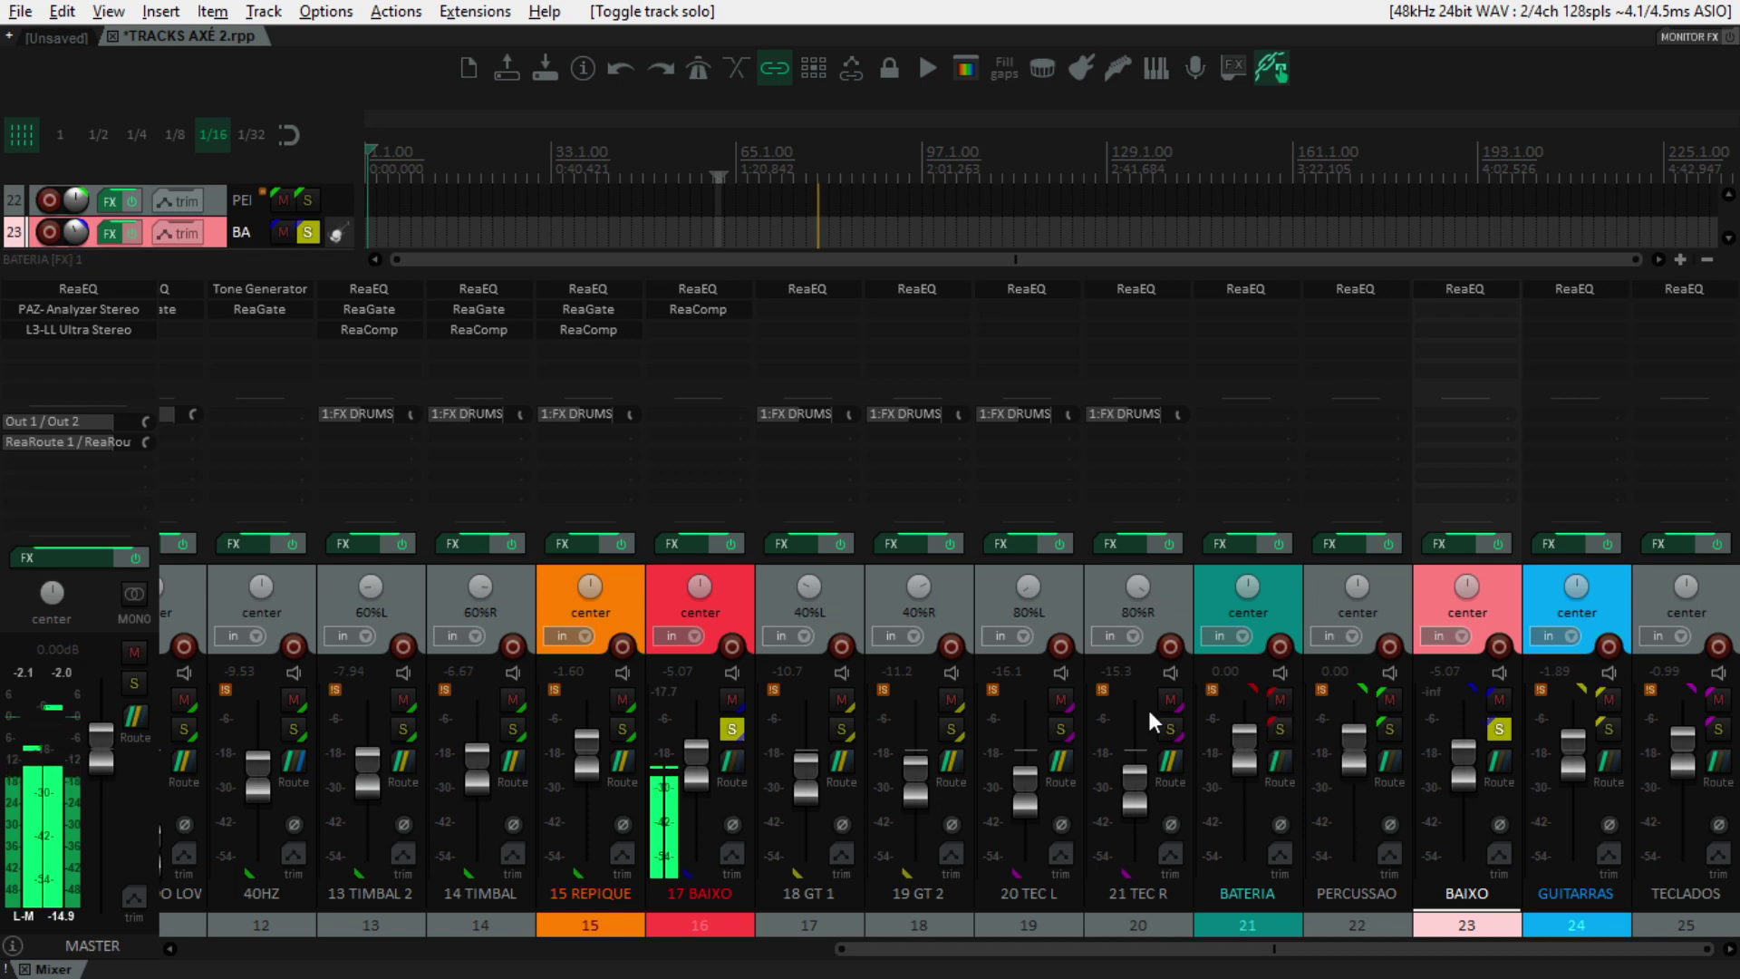
Step: Select 17 BAIXO, inspect its ReaEQ curve and ReaComp settings, and close both effect windows
left_click(727, 593)
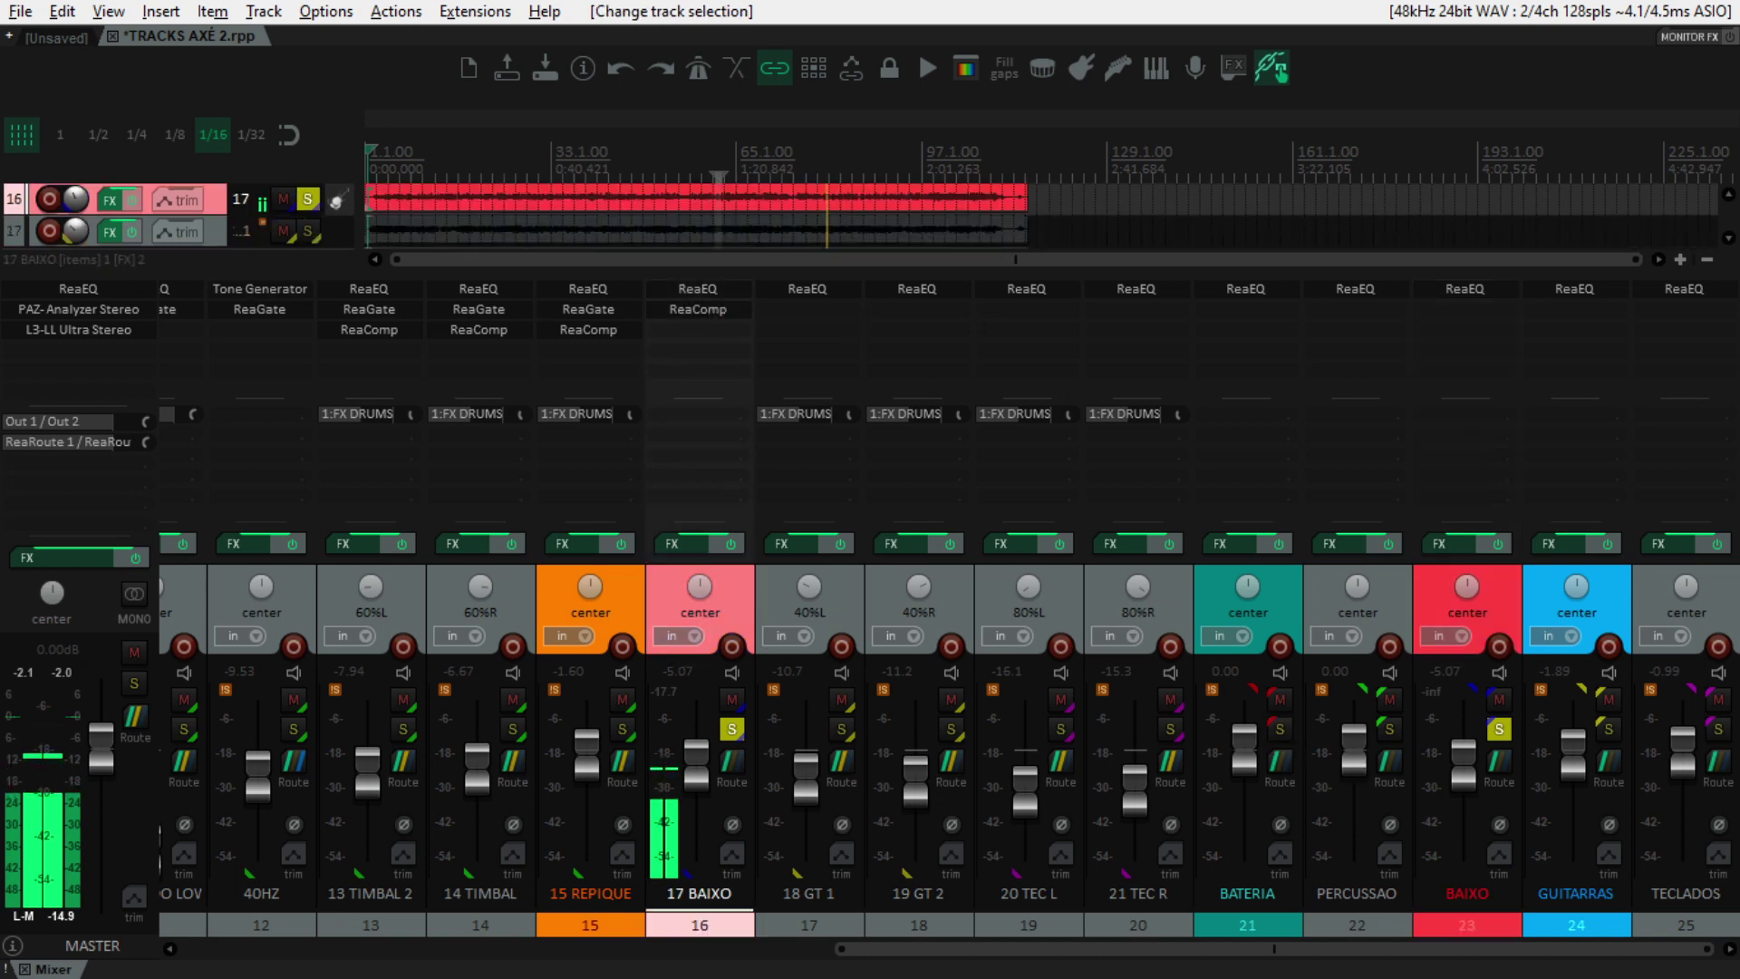
left_click(698, 291)
left_click_drag(774, 225, 864, 186)
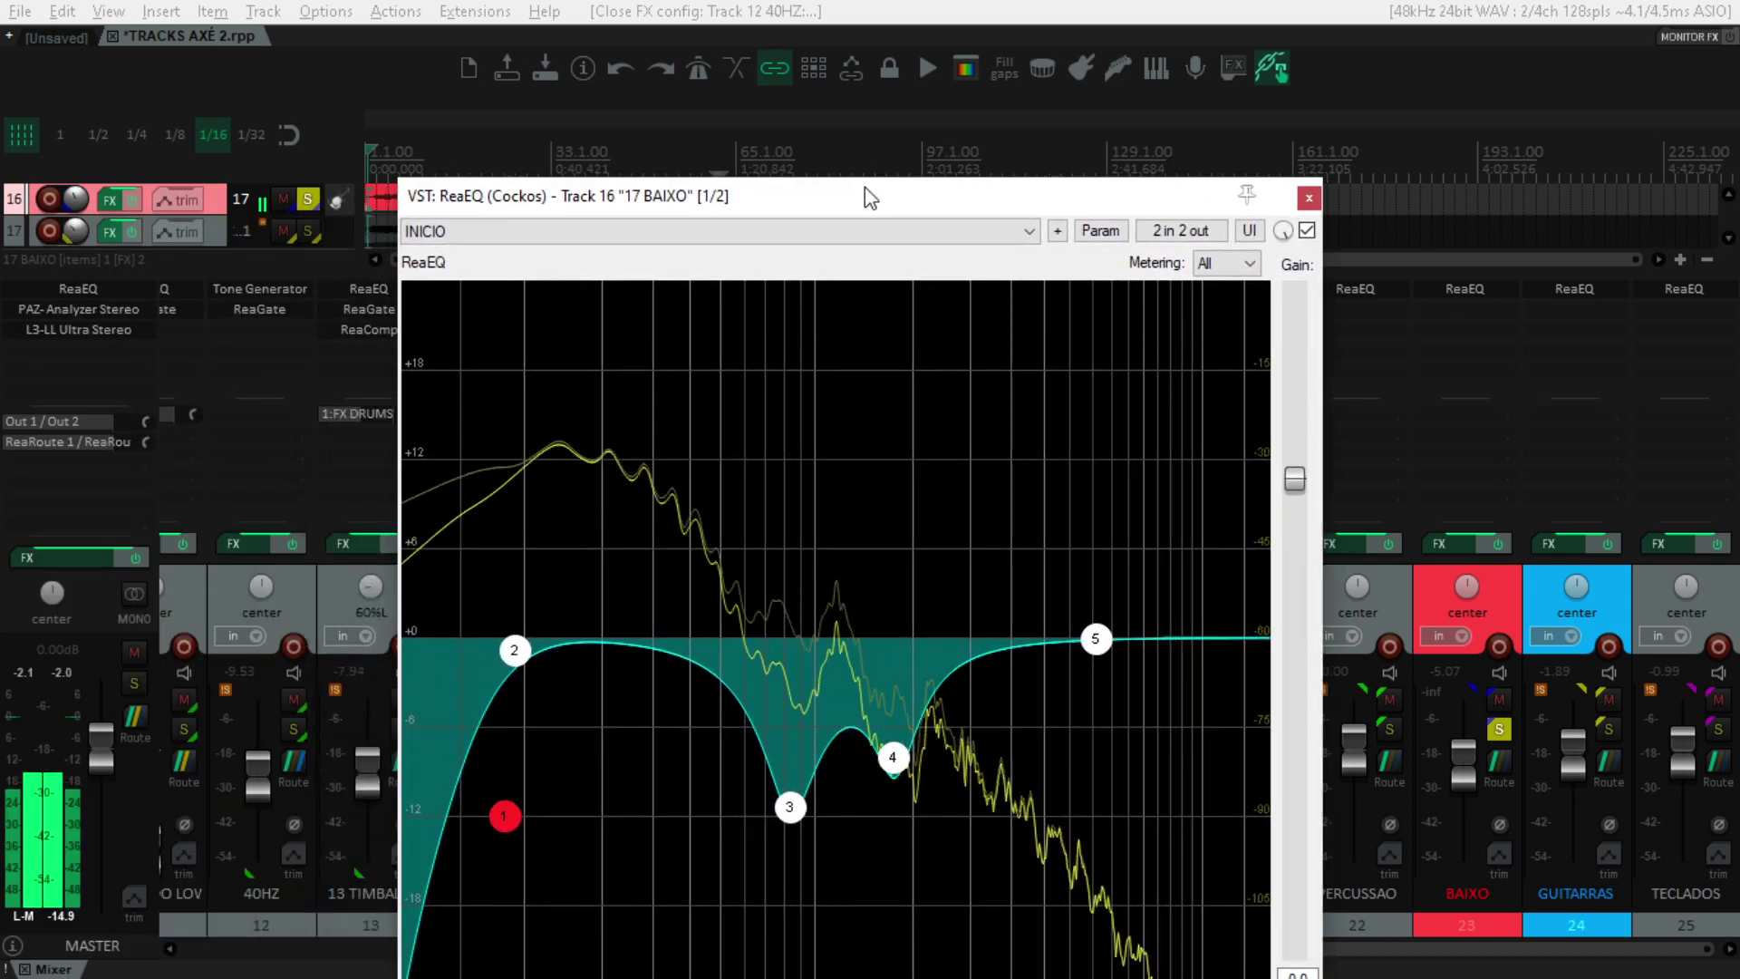
left_click(1309, 198)
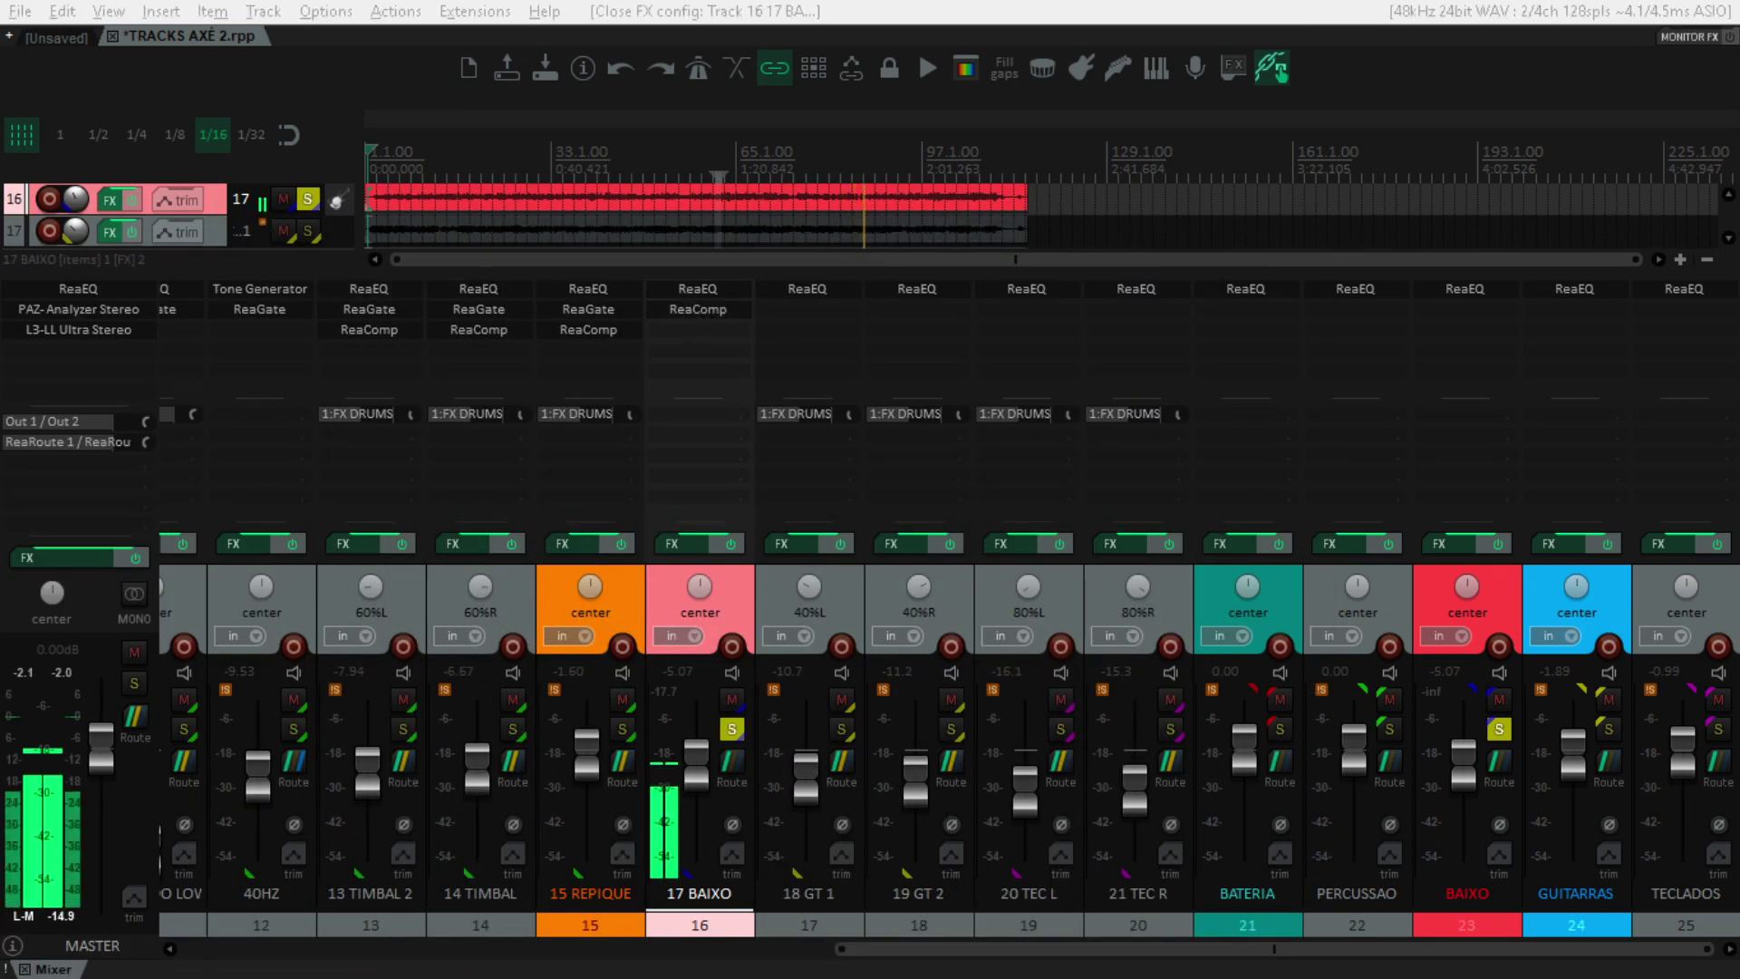
left_click(698, 309)
left_click_drag(939, 138, 435, 92)
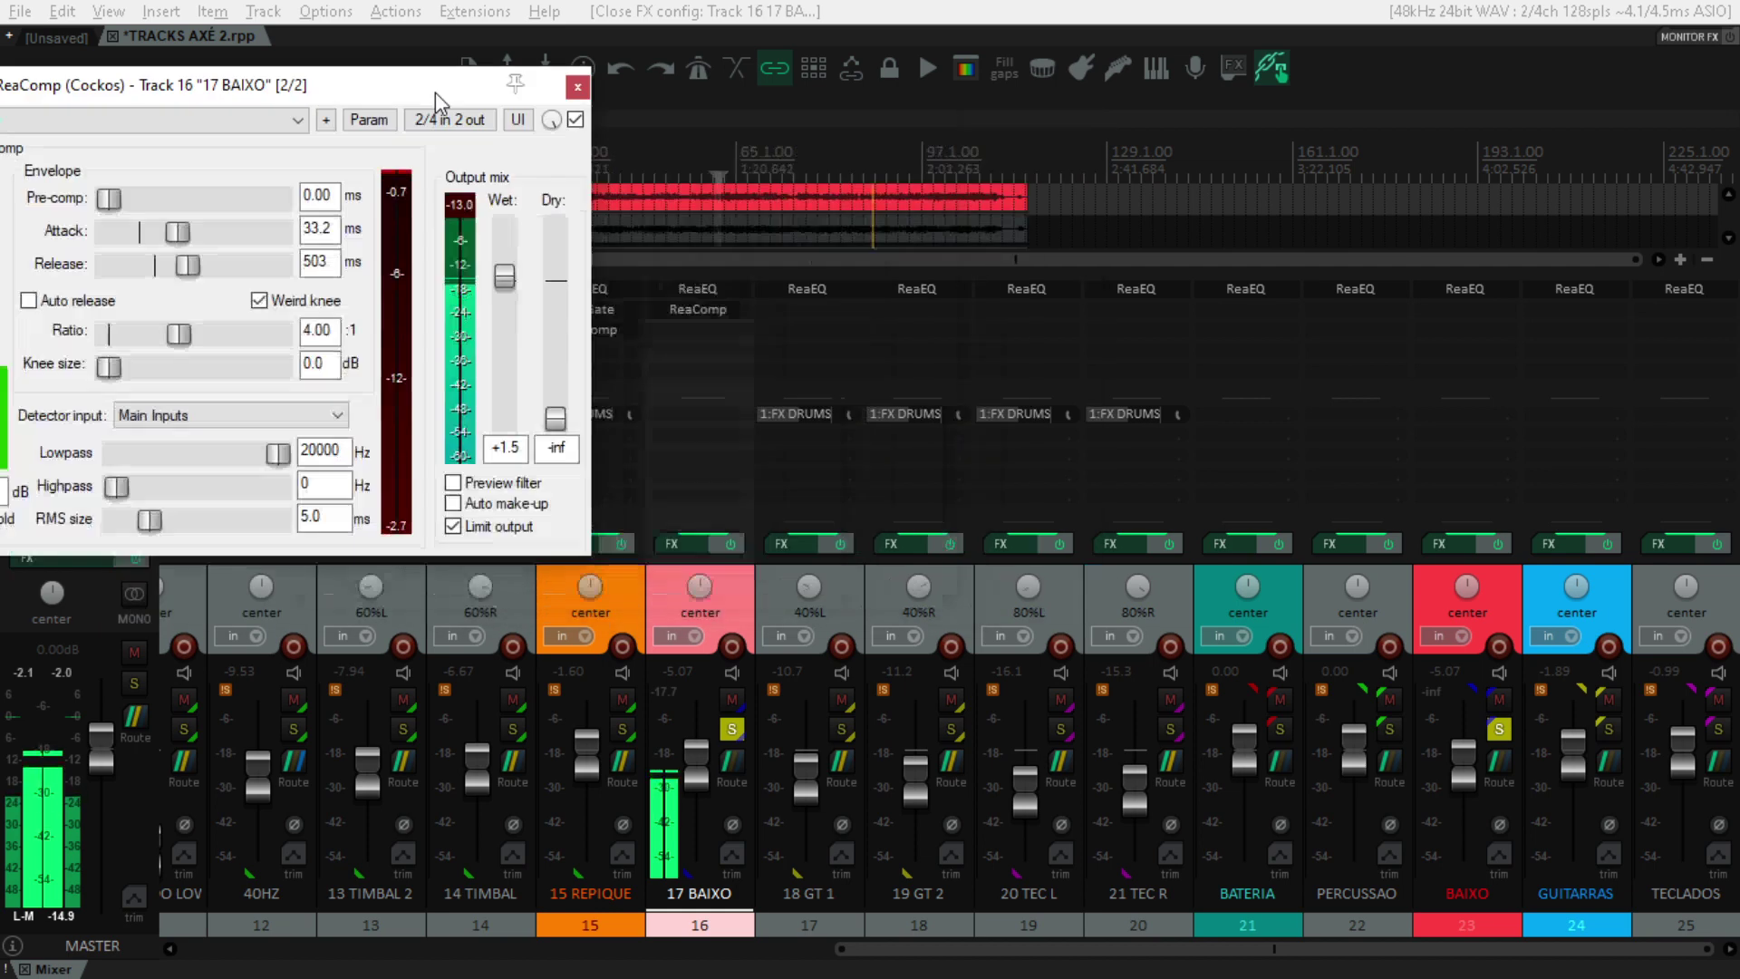
key("Escape")
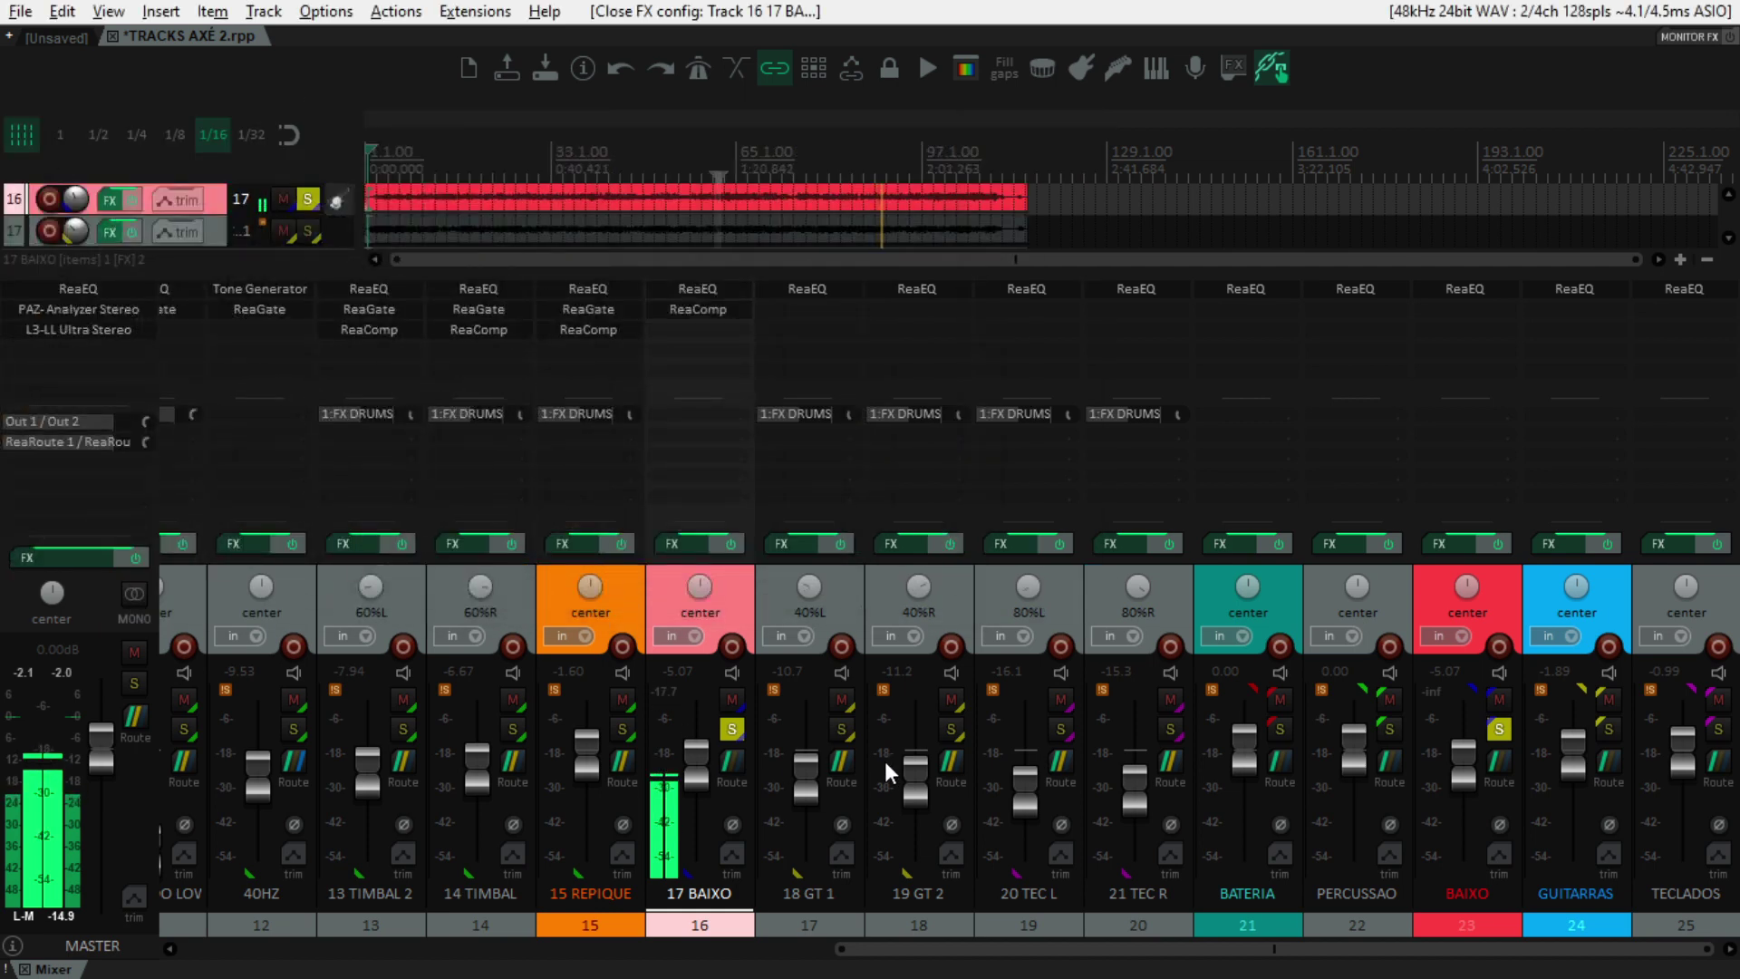
Step: Add the GUITARRAS and TECLADOS group tracks to the solo alongside BAIXO
left_click(1607, 731)
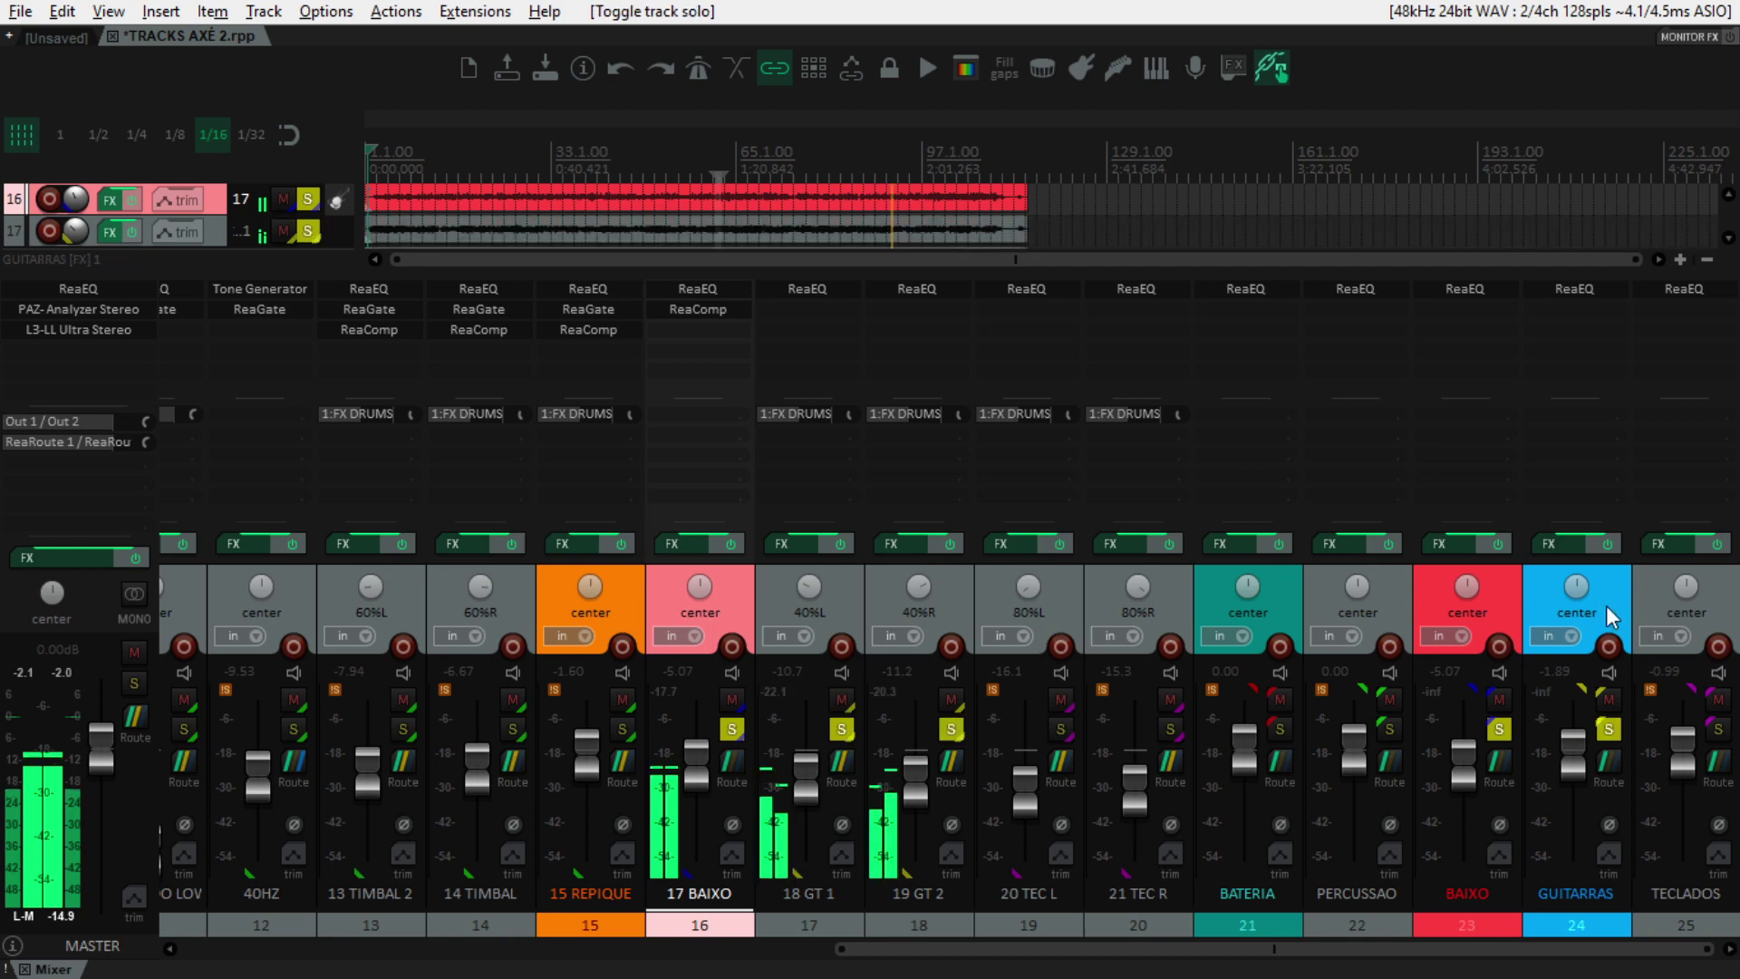
left_click(1613, 607)
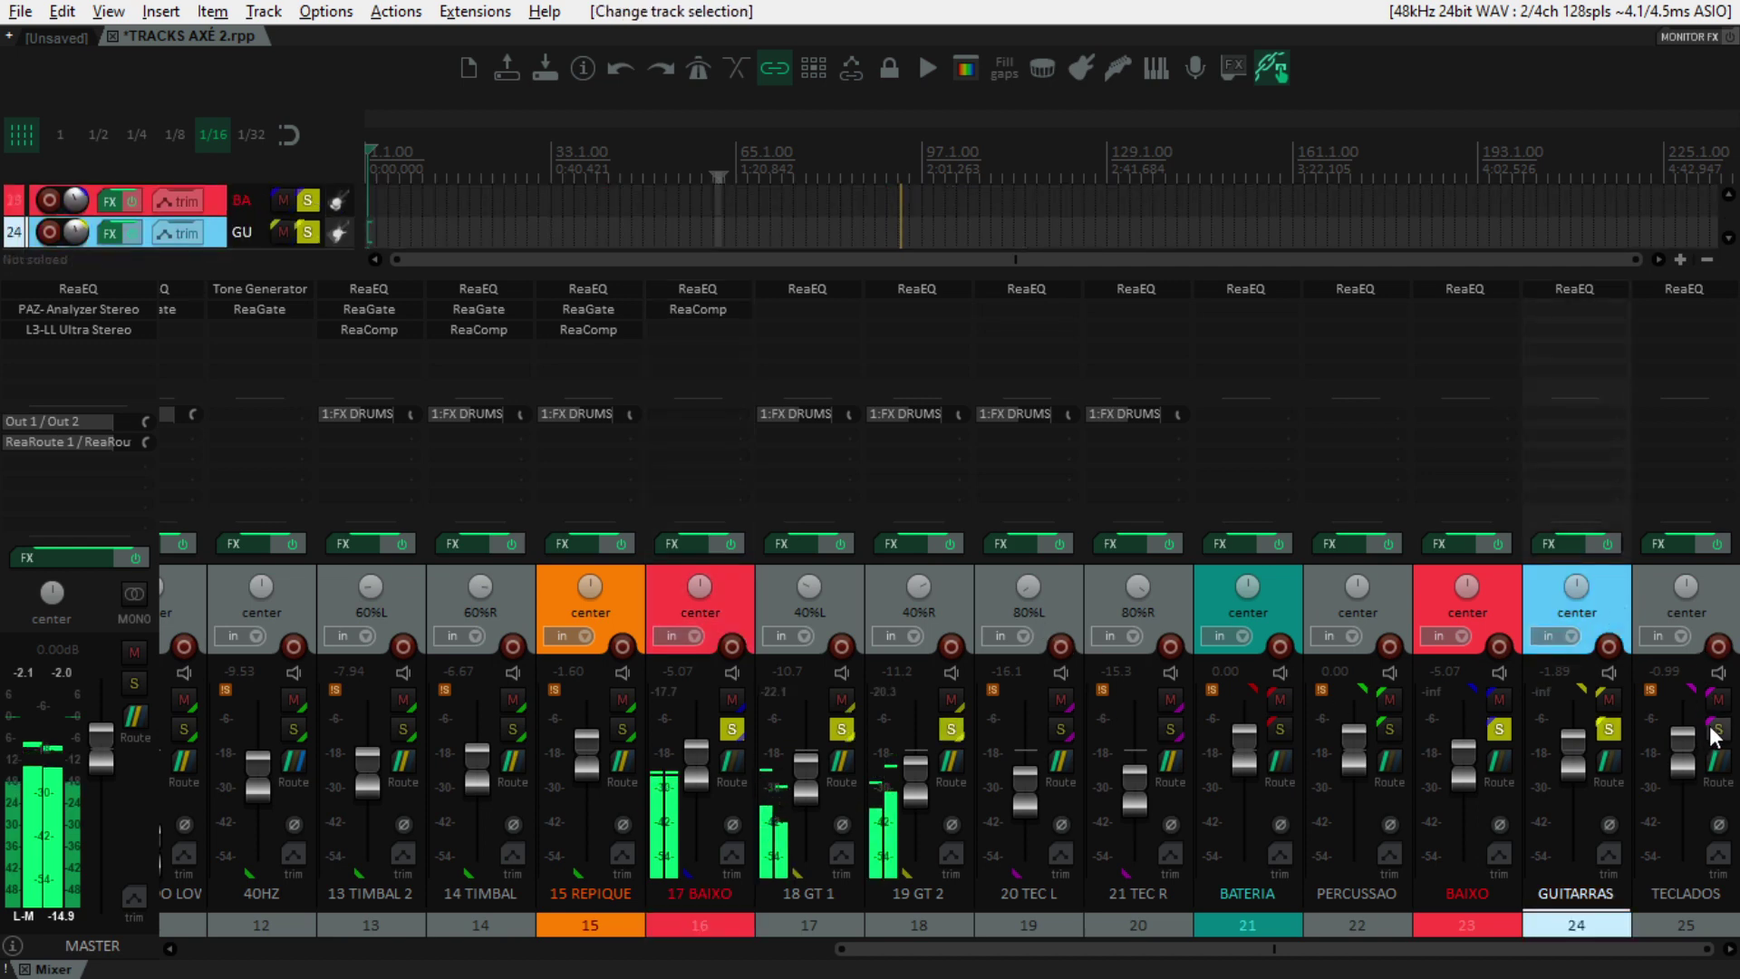
left_click(1716, 731)
left_click(1653, 585)
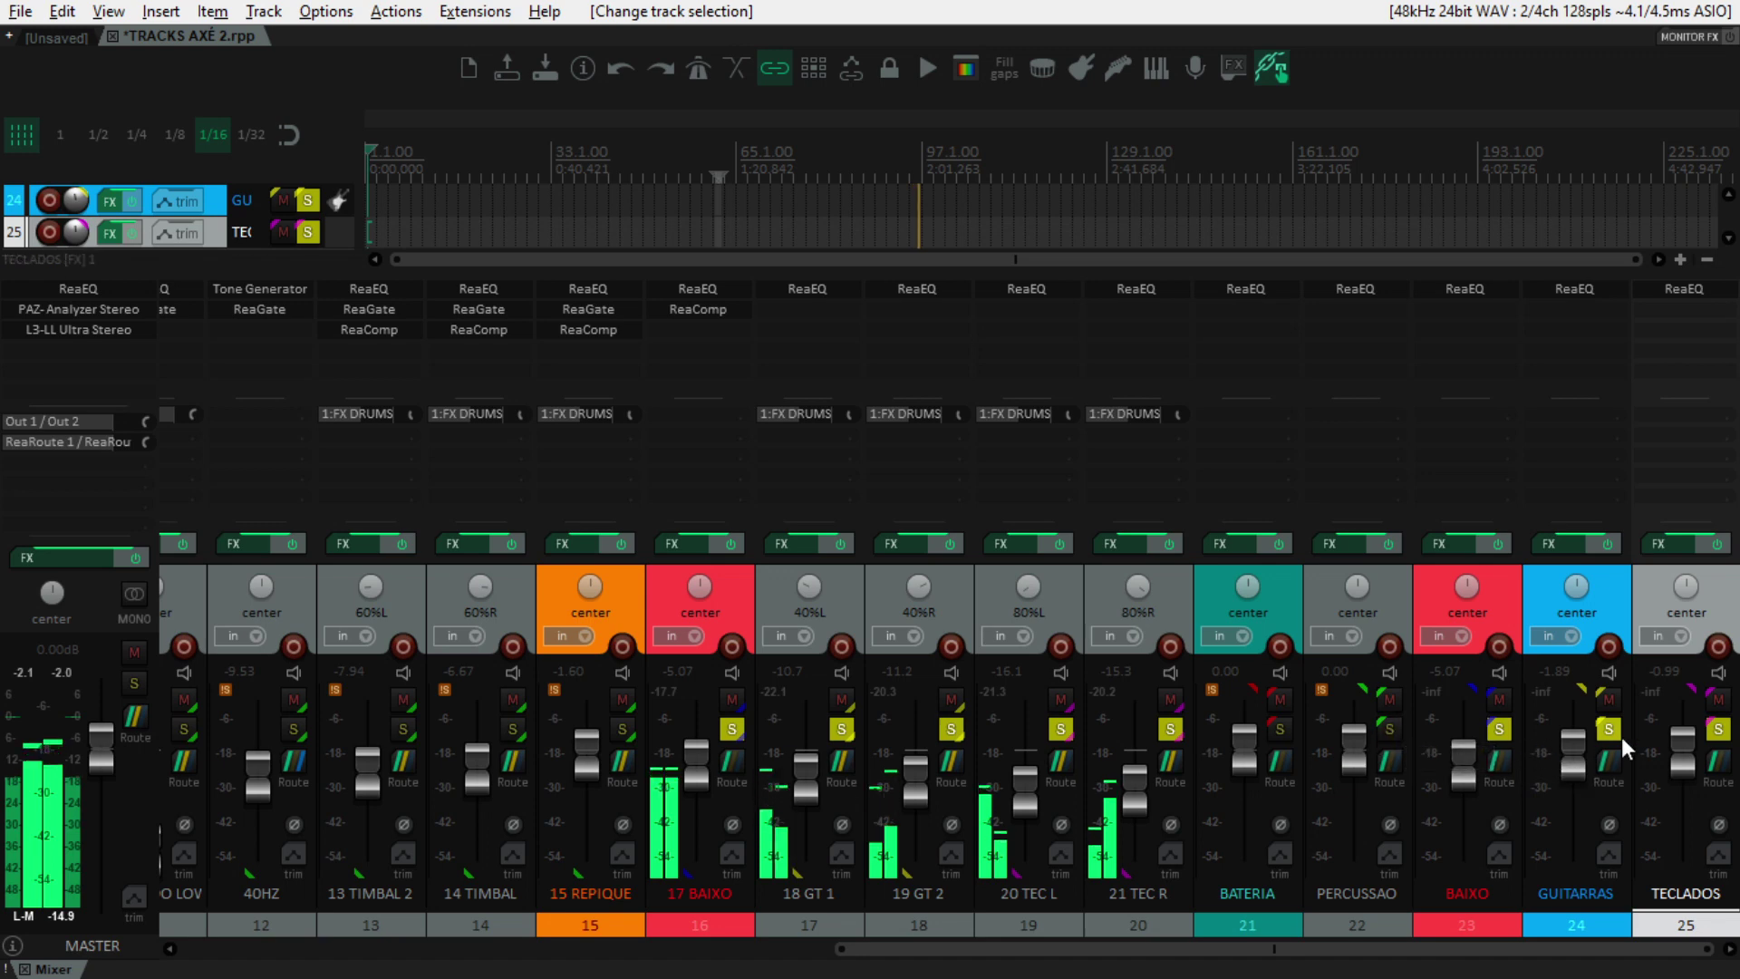
Step: Clear the solo from all tracks and select the 21 TEC R track
left_click(1718, 730)
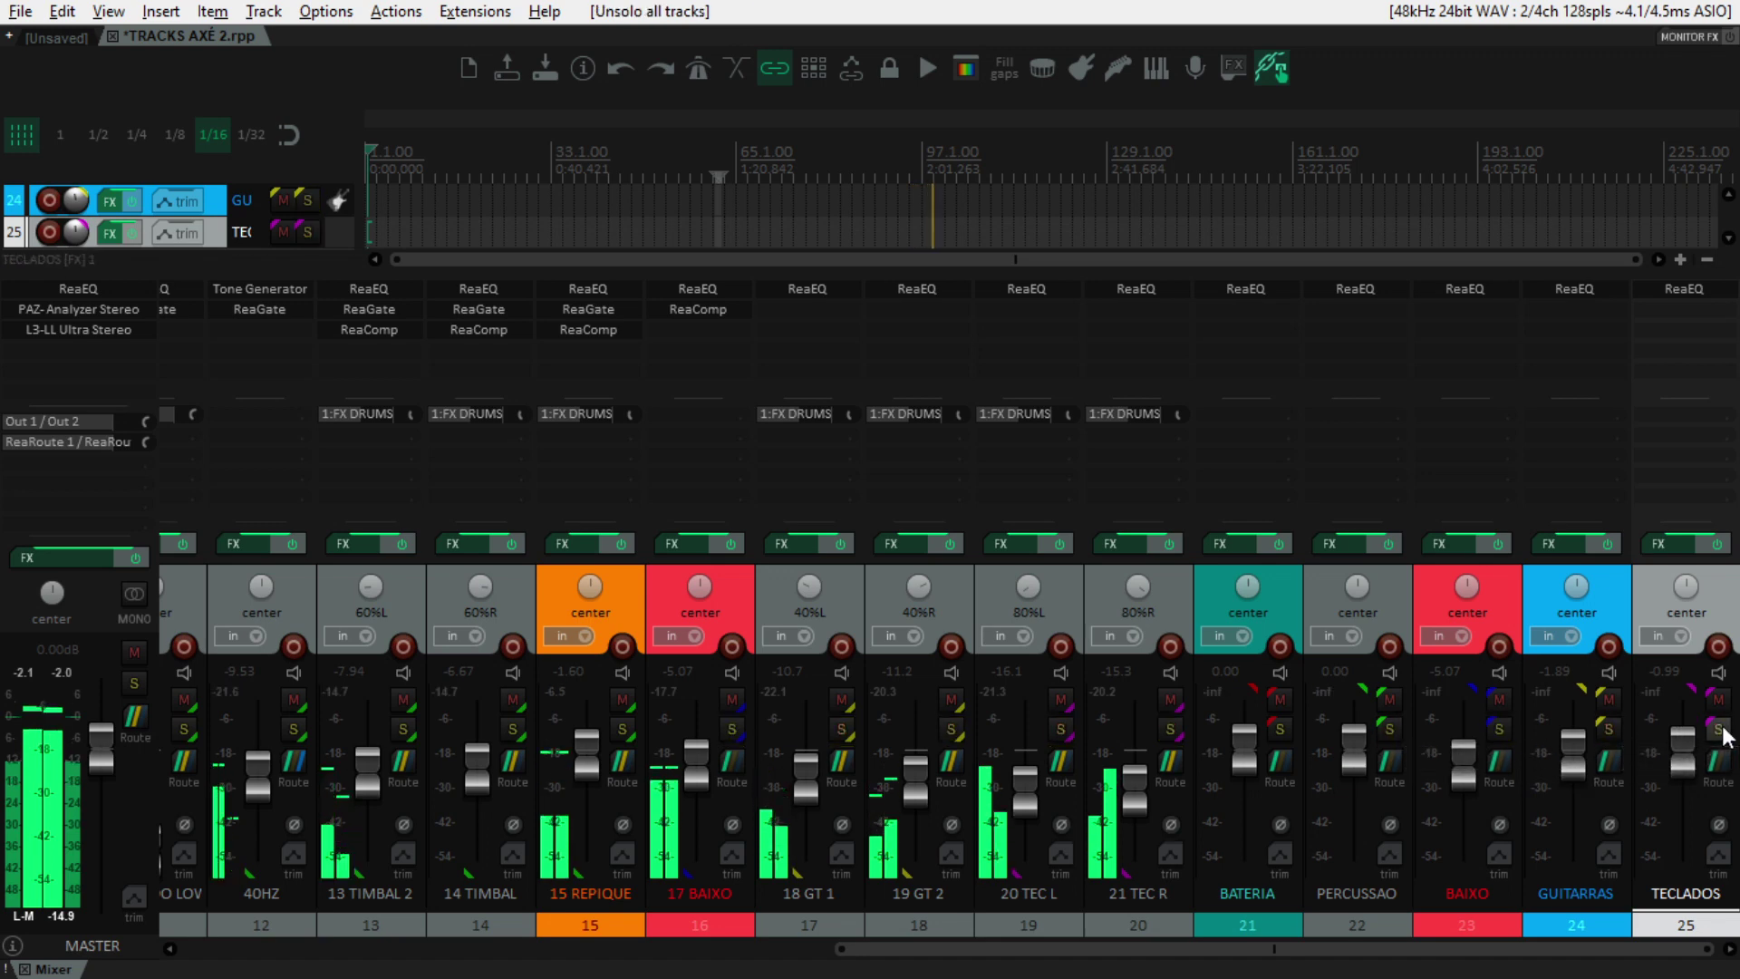
left_click(1306, 596)
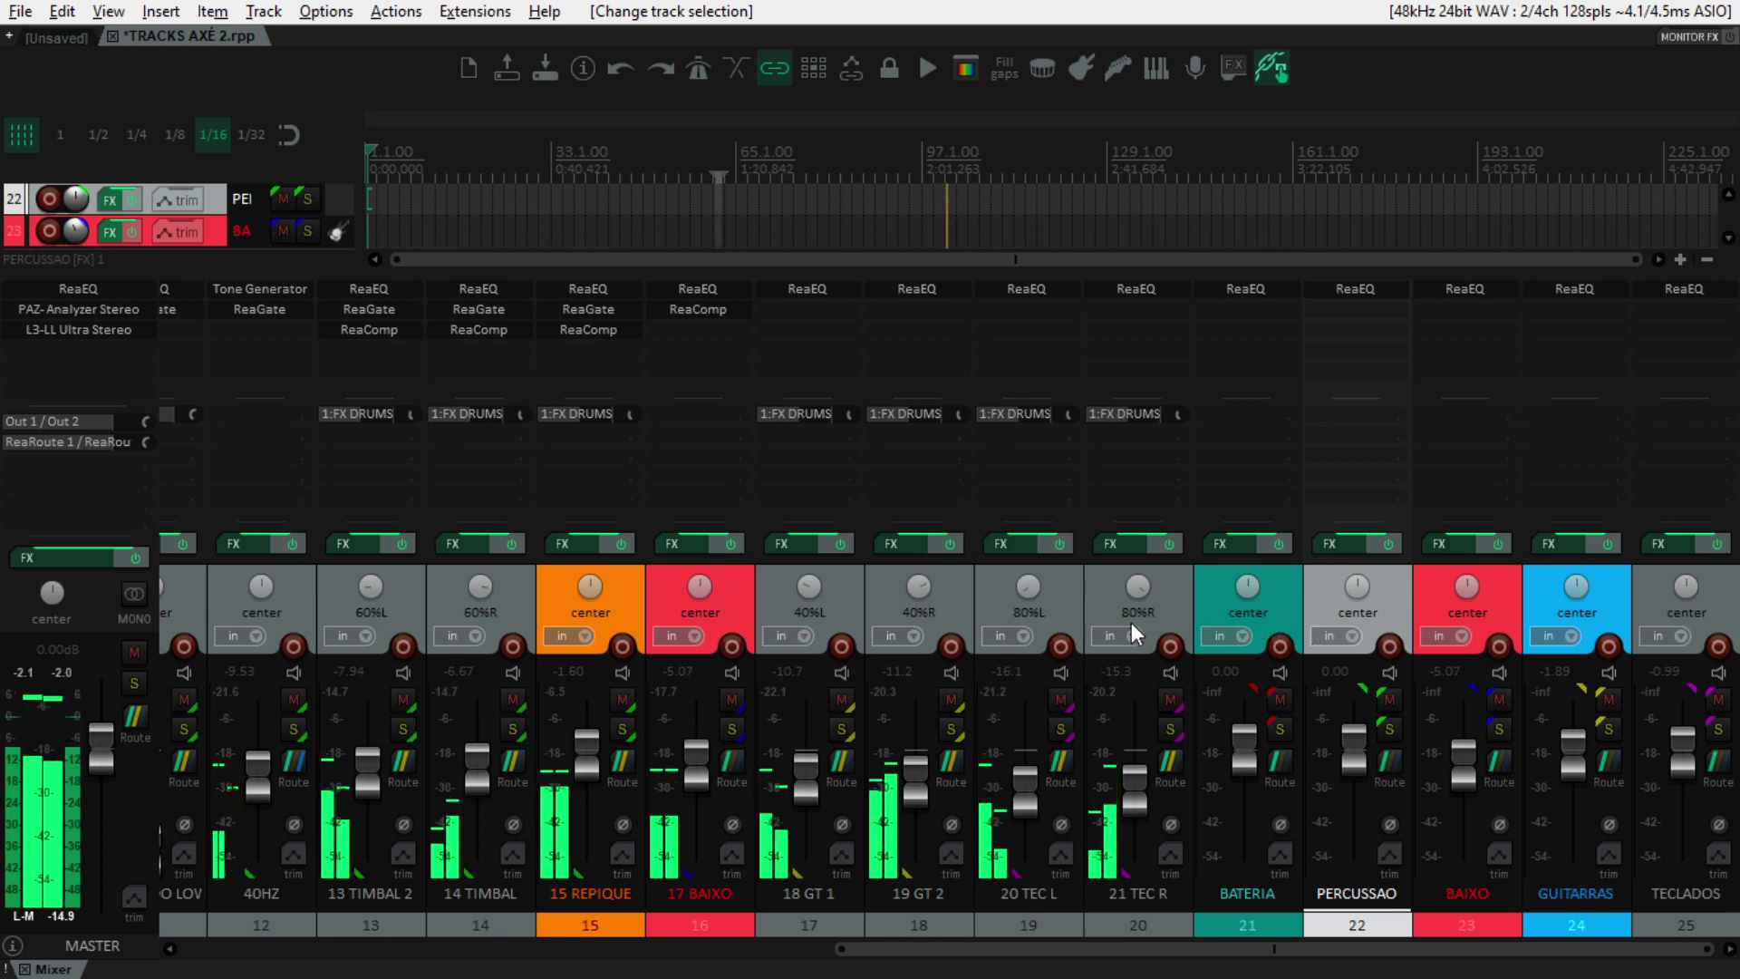
left_click(1151, 606)
scroll(1130, 216, "down", 4)
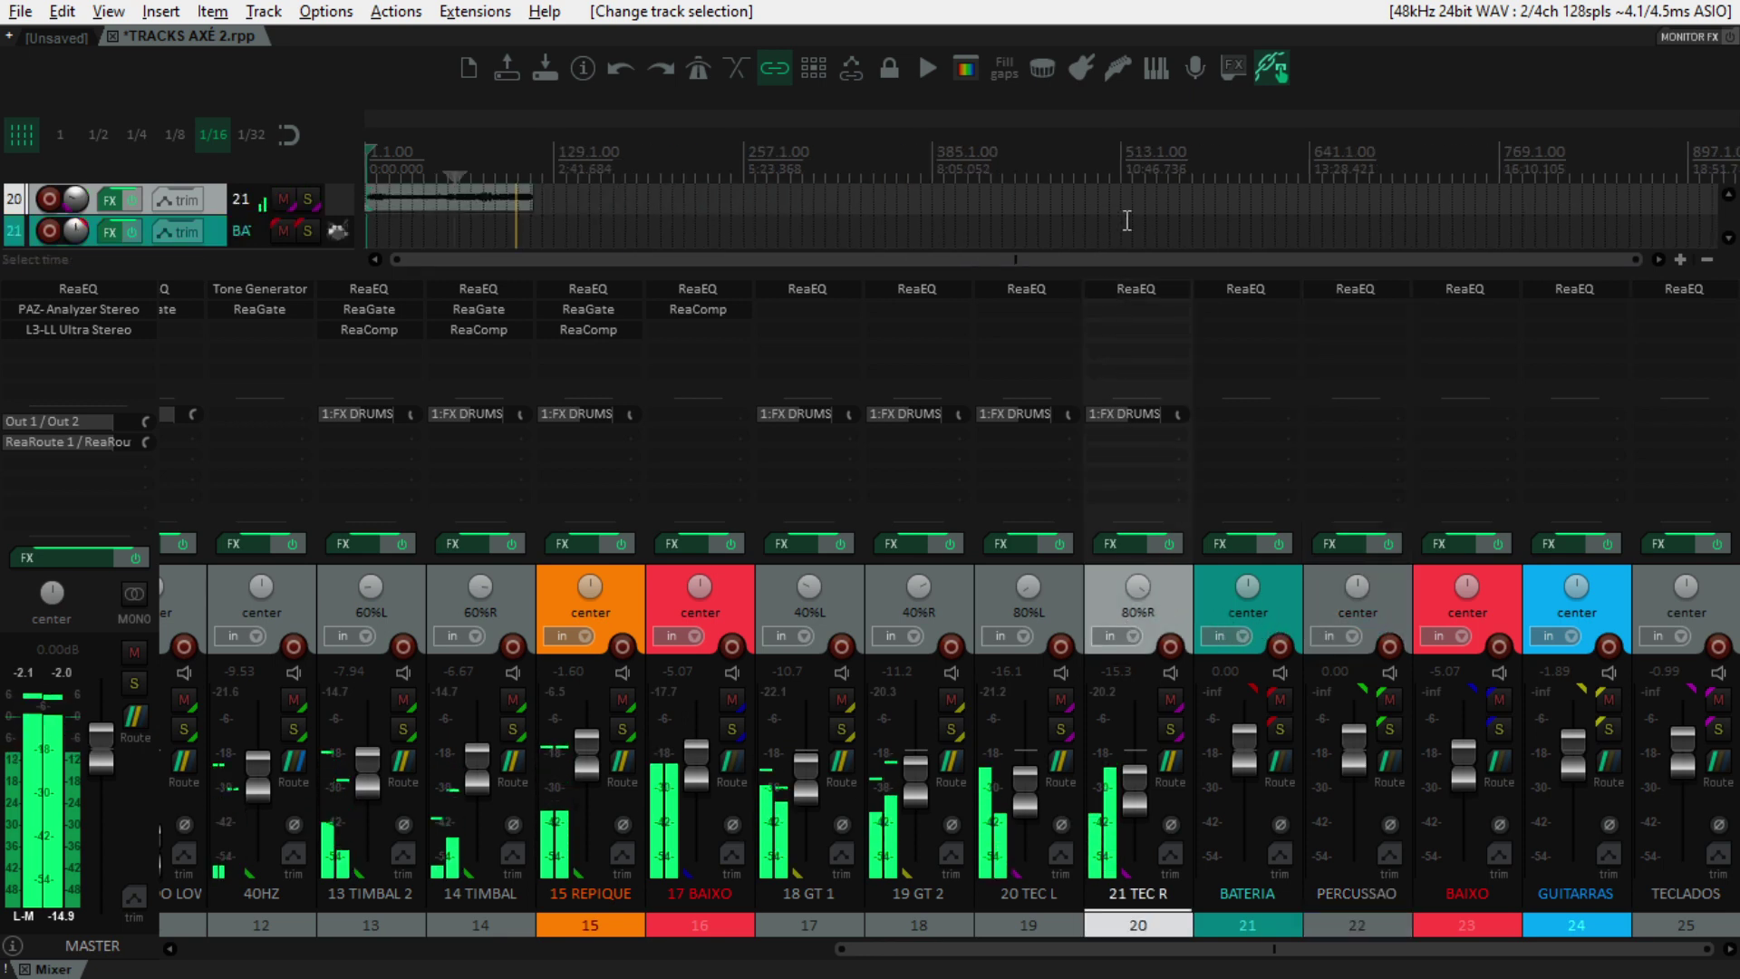
left_click(1058, 587)
left_click(1106, 592)
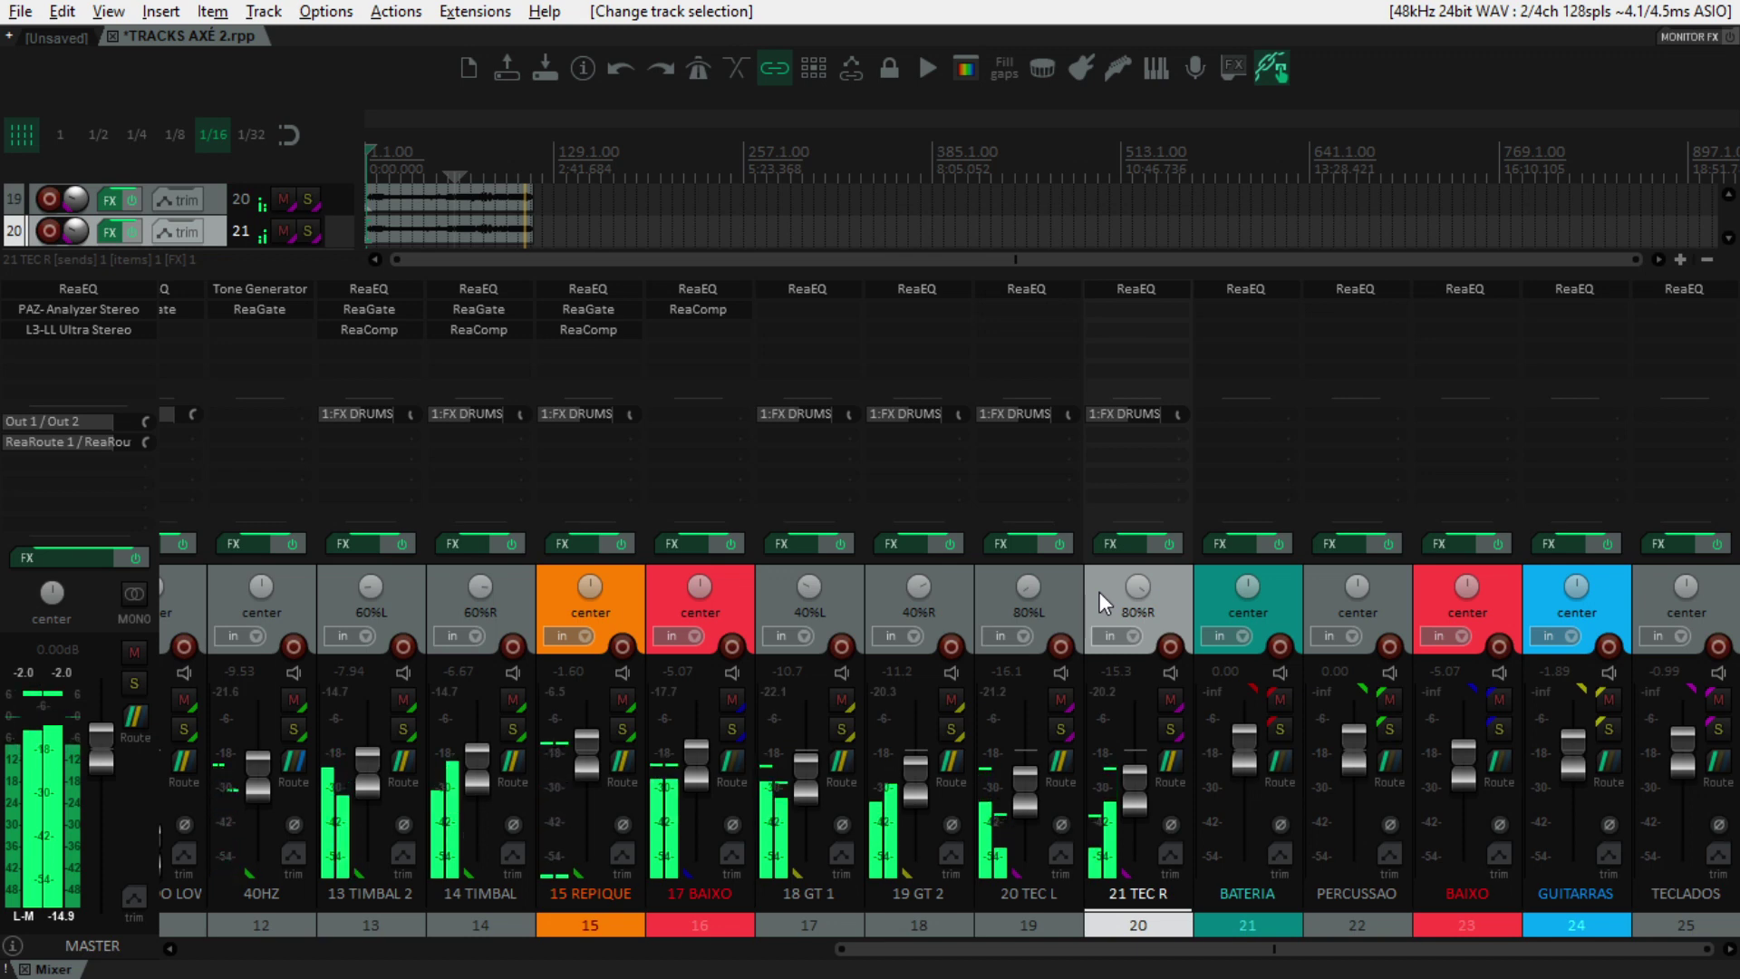
Step: Examine the RVerb Stereo settings on the FX DRUMS and FX CHAMBER tracks and close both effect windows
left_click_drag(960, 944, 147, 941)
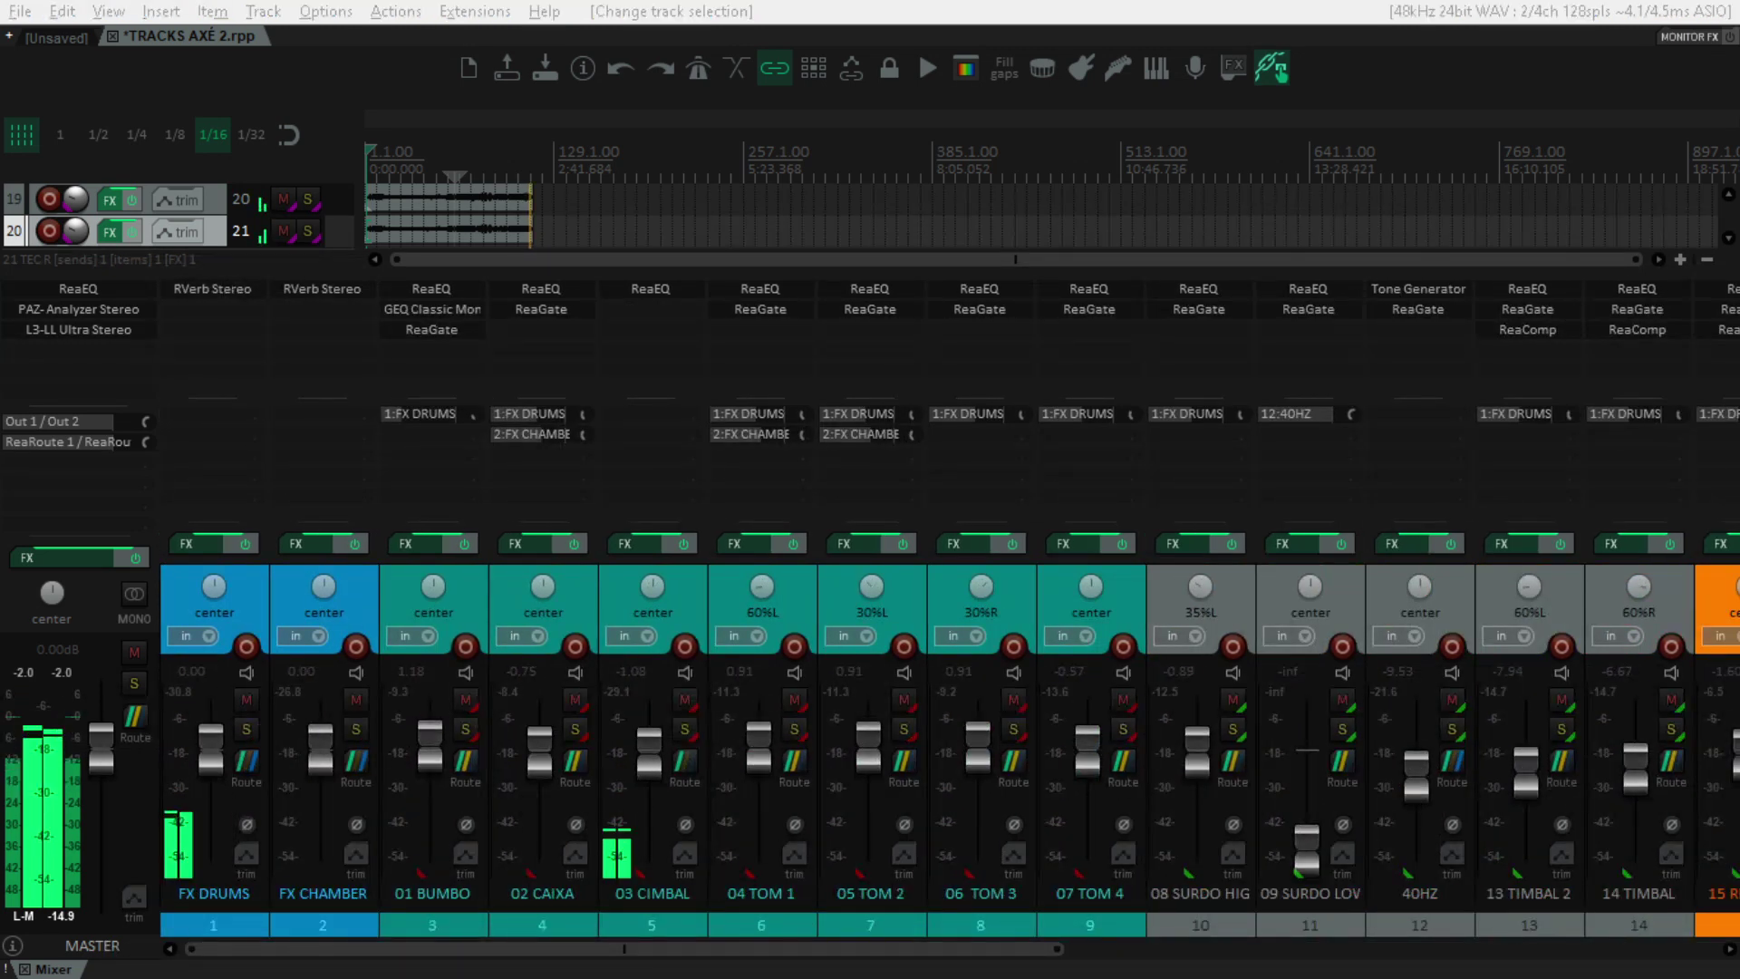
left_click(212, 288)
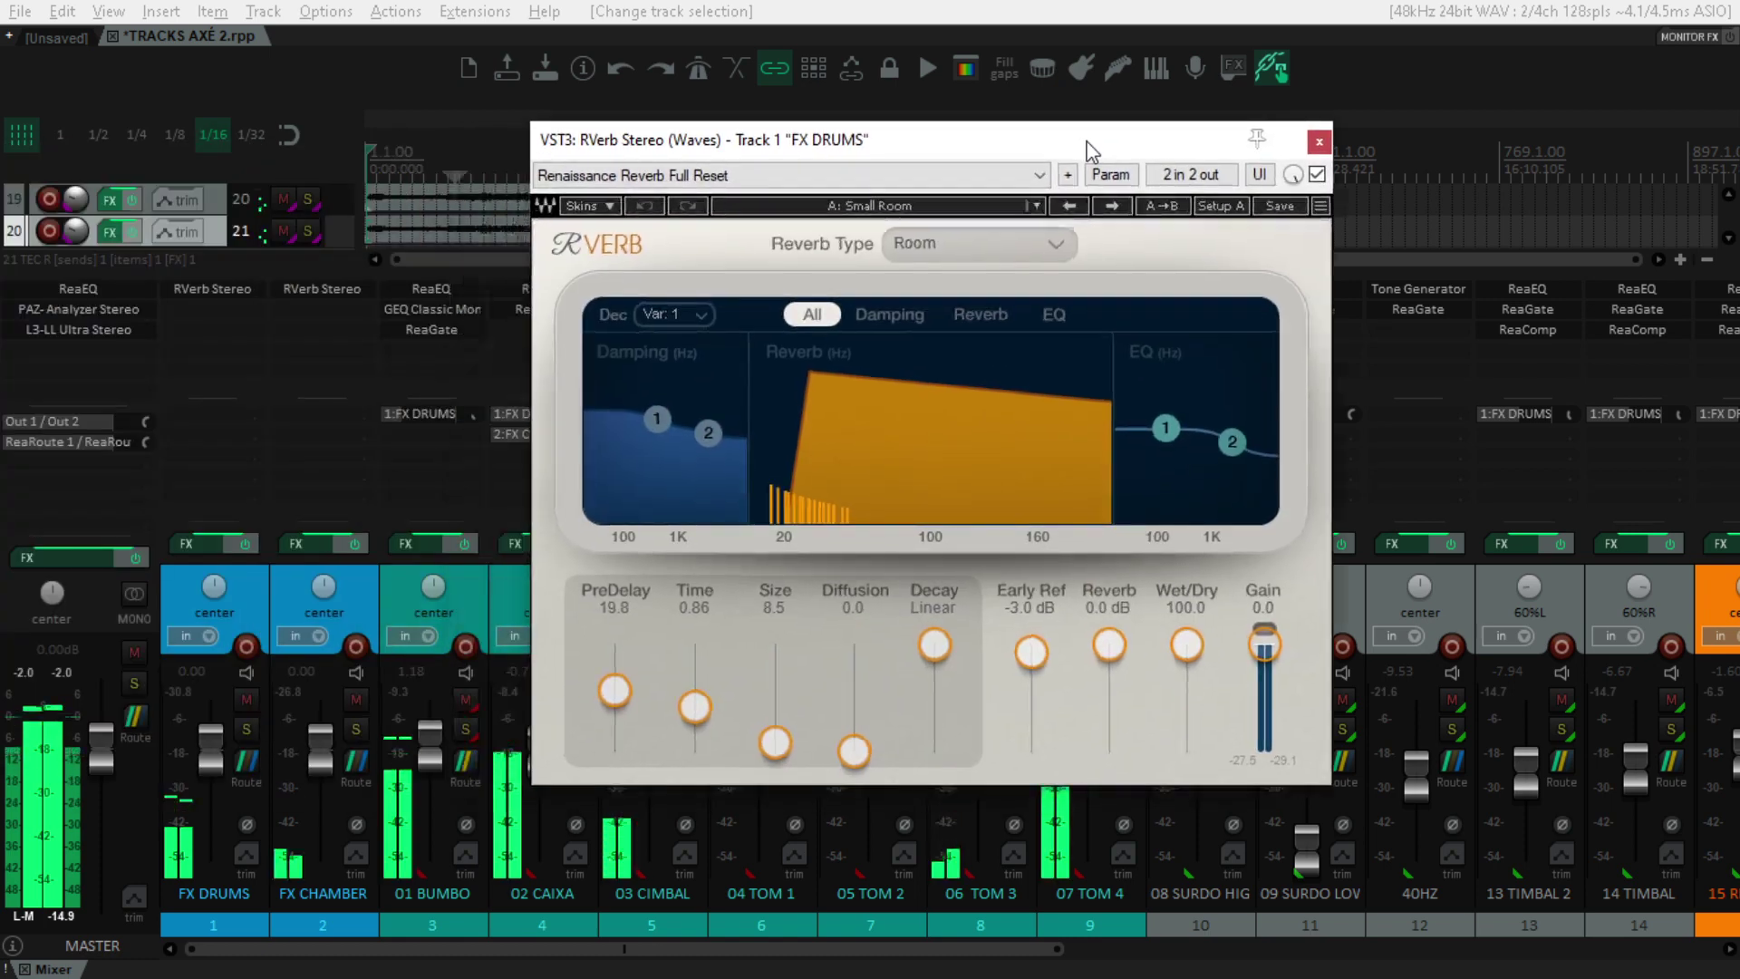
left_click(1317, 137)
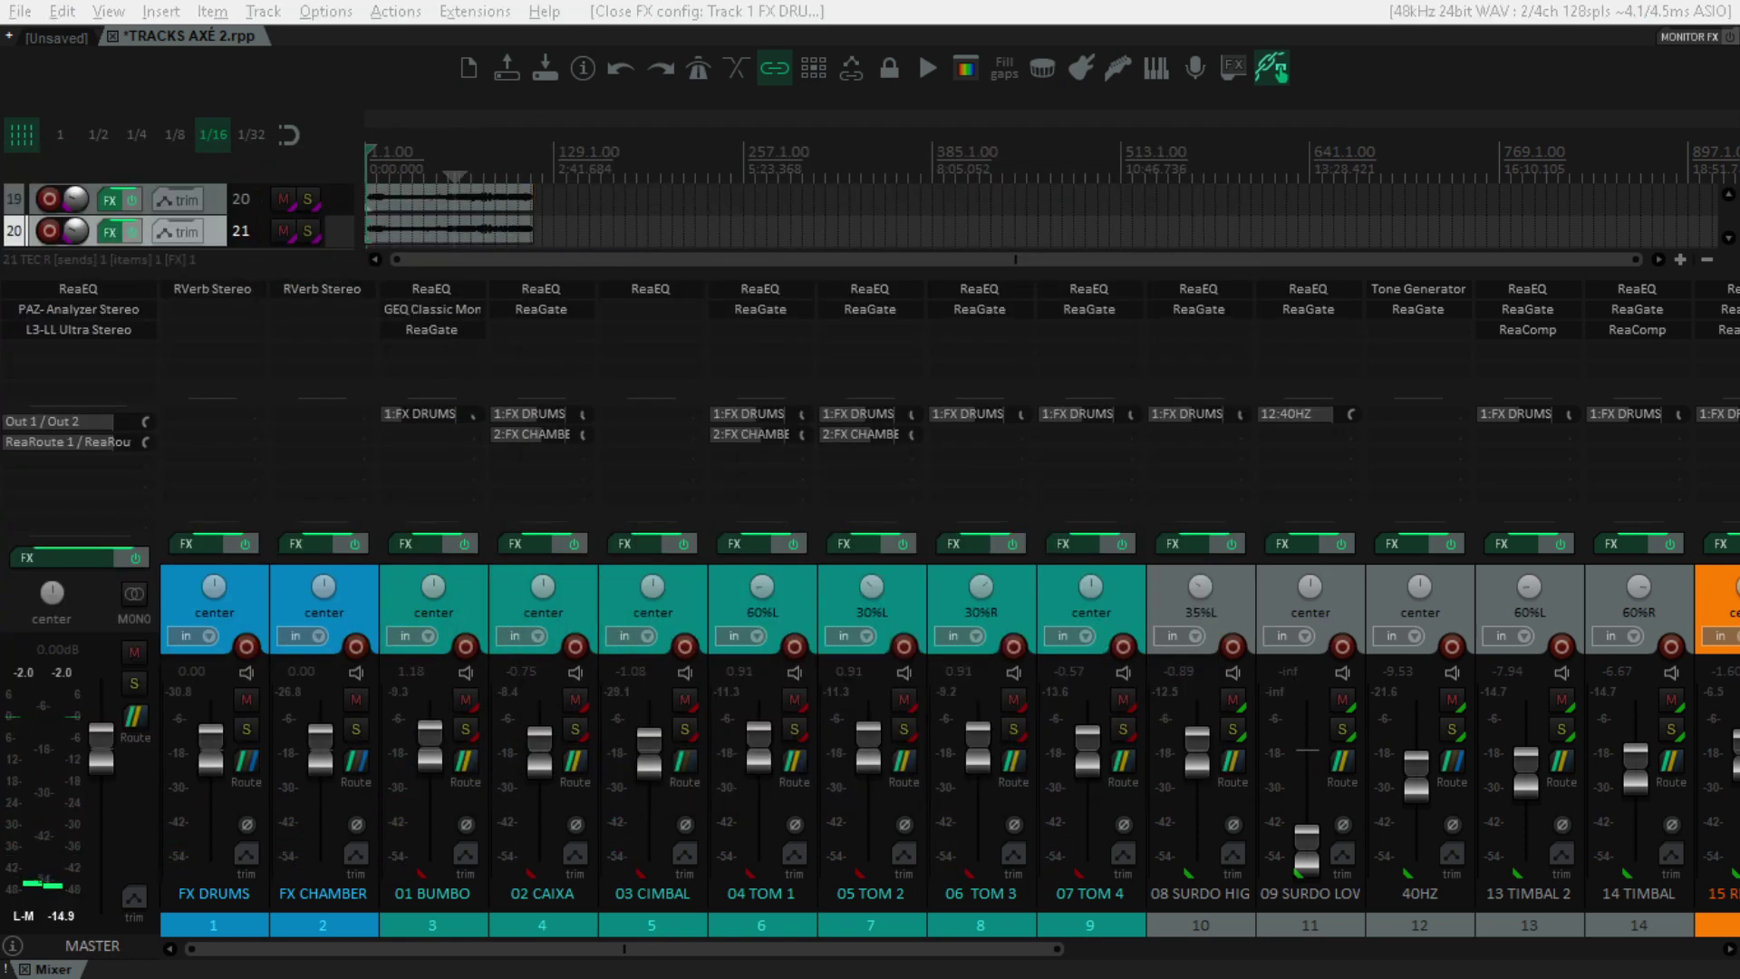
left_click(322, 288)
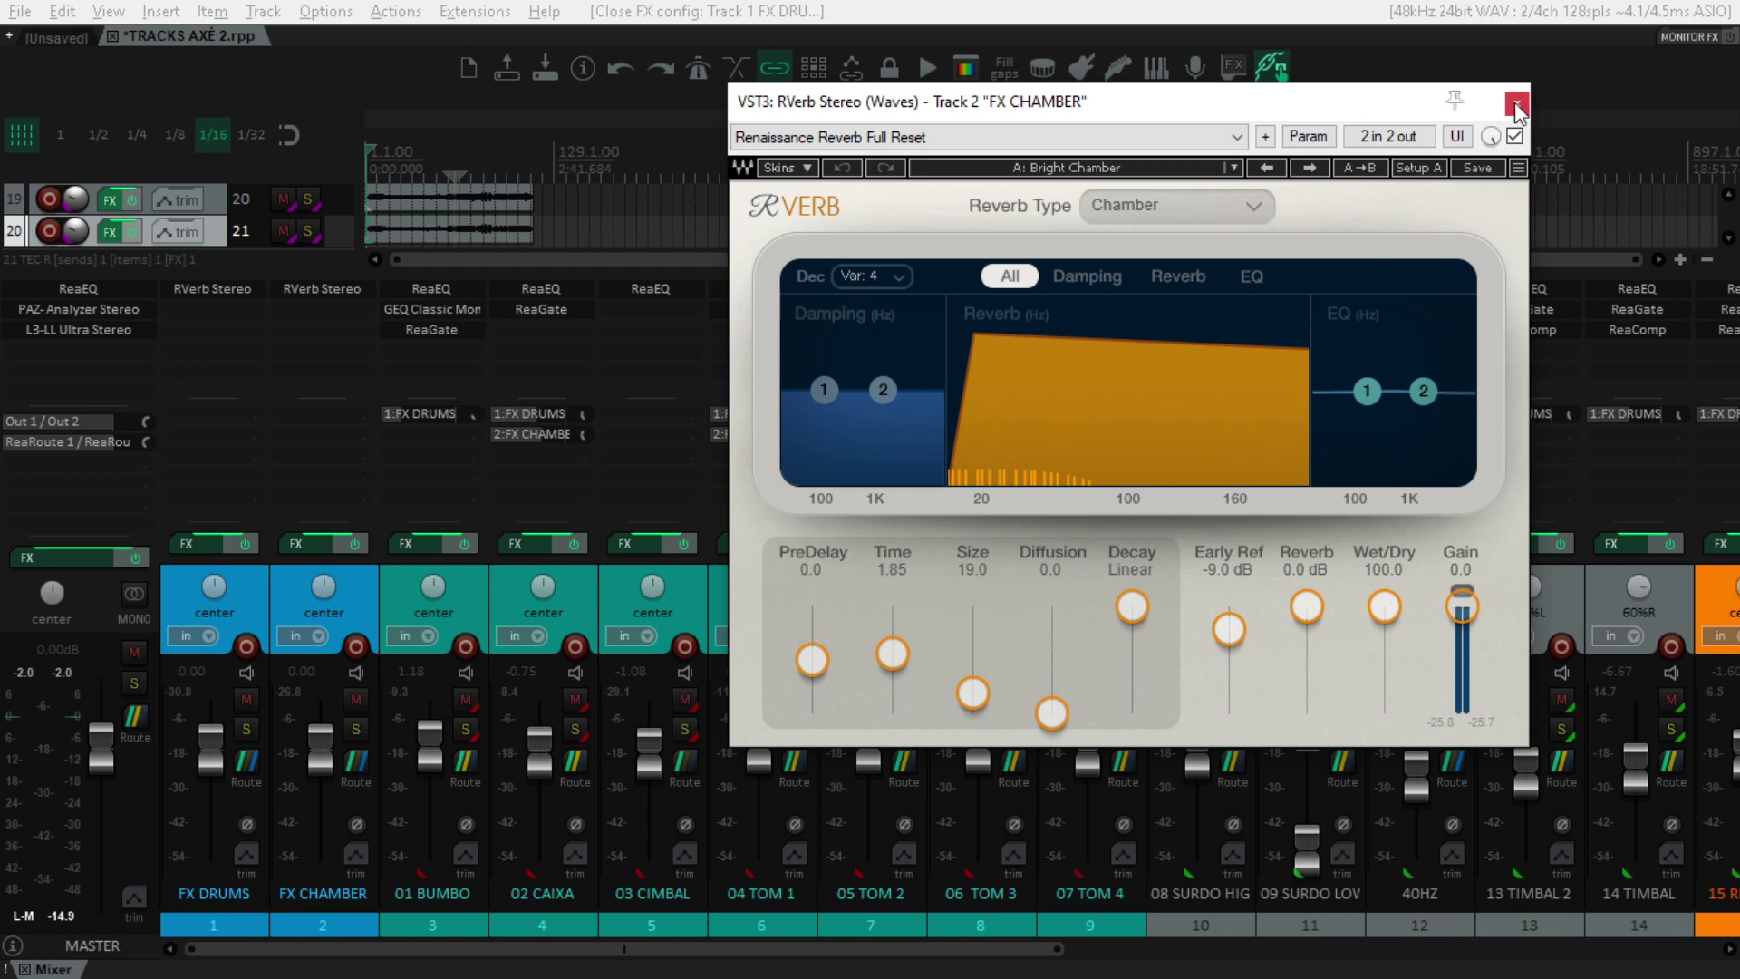
left_click(1516, 104)
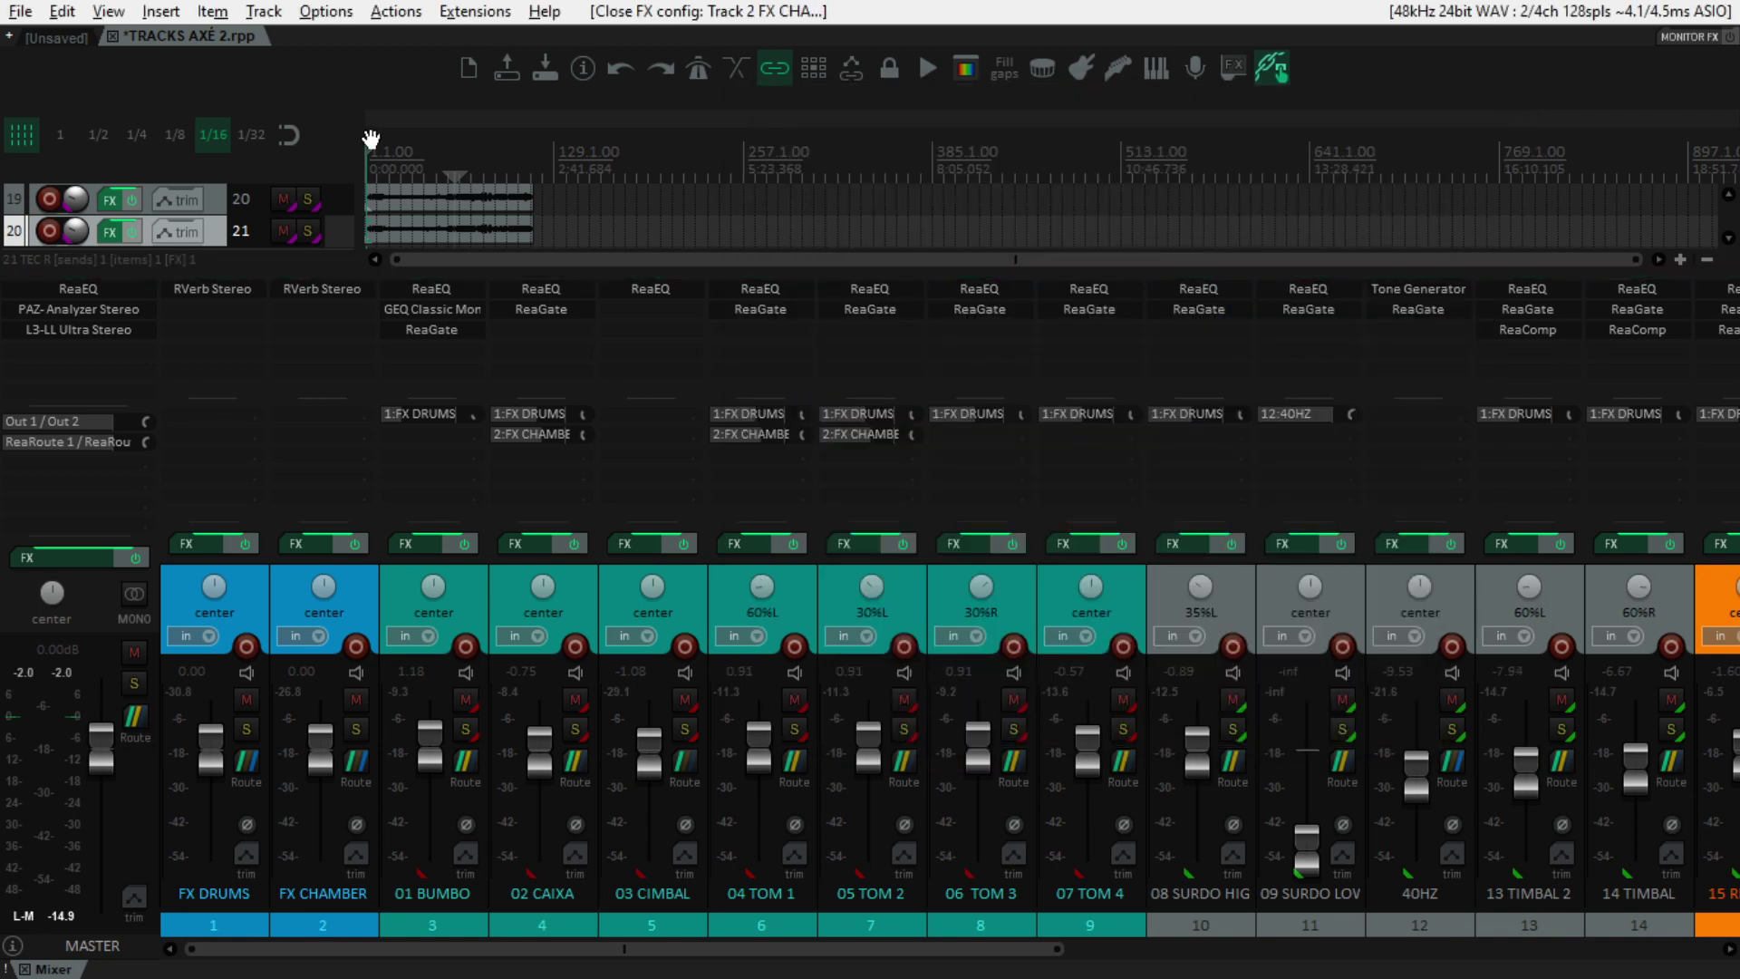
Step: Play the full mix from the project start and select 02 CAIXA during playback
scroll(388, 167, "up", 5)
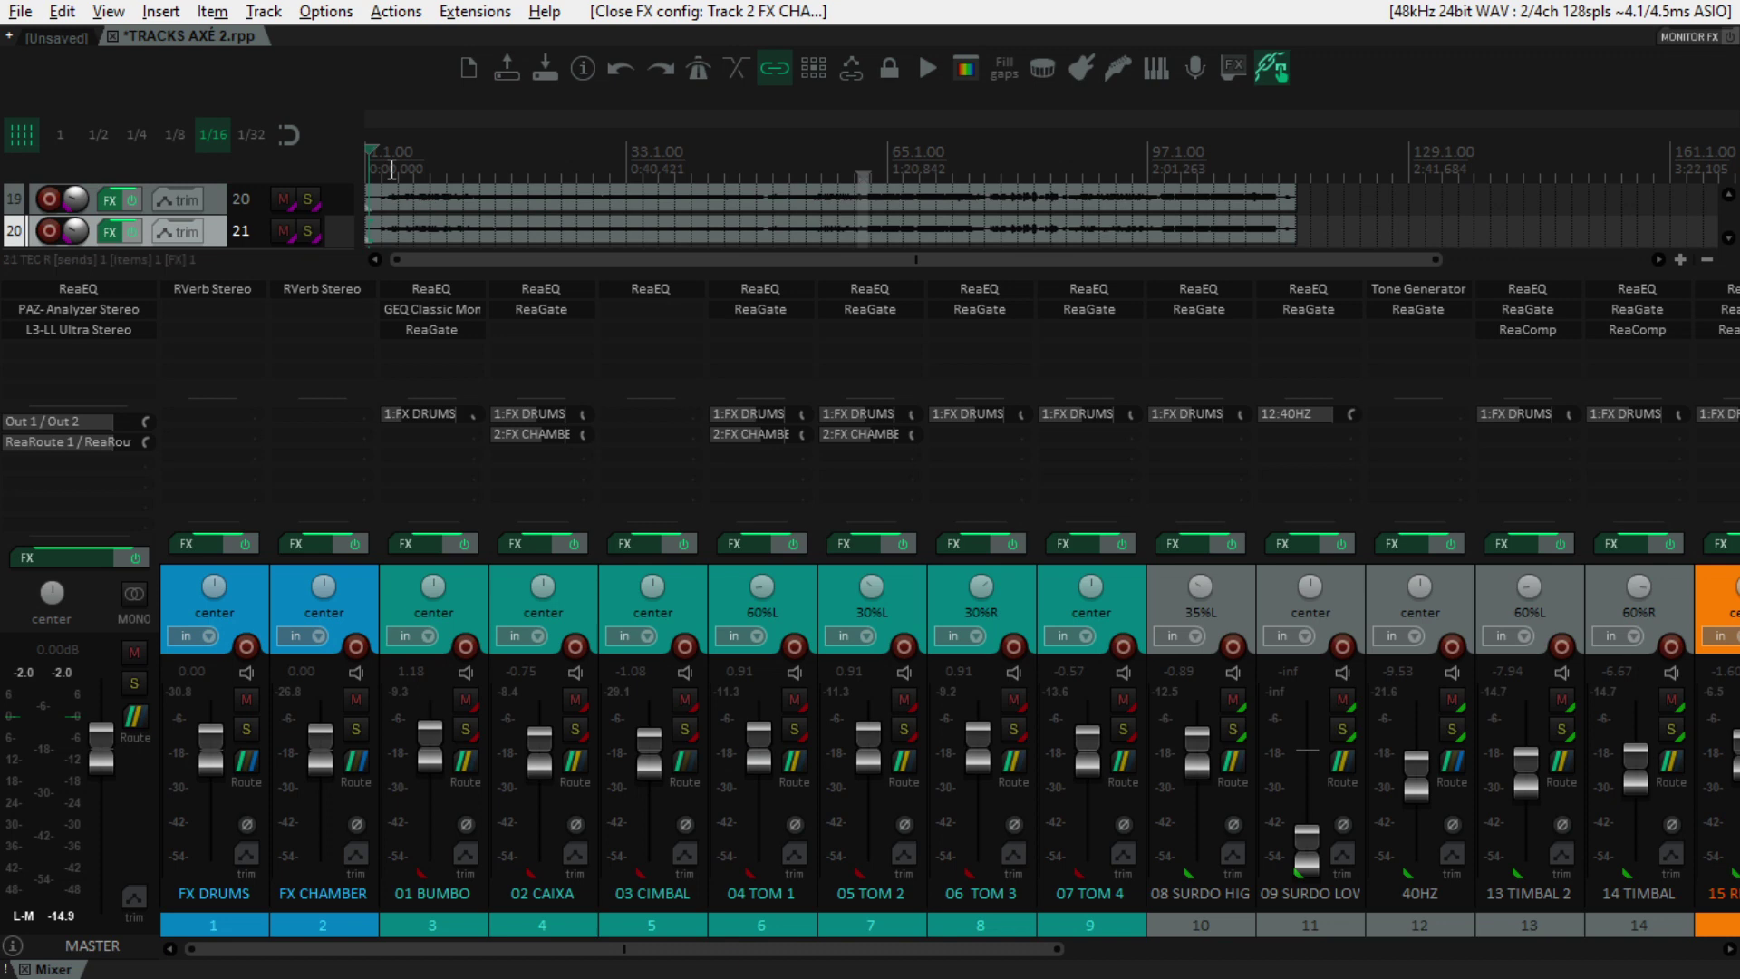
key("space")
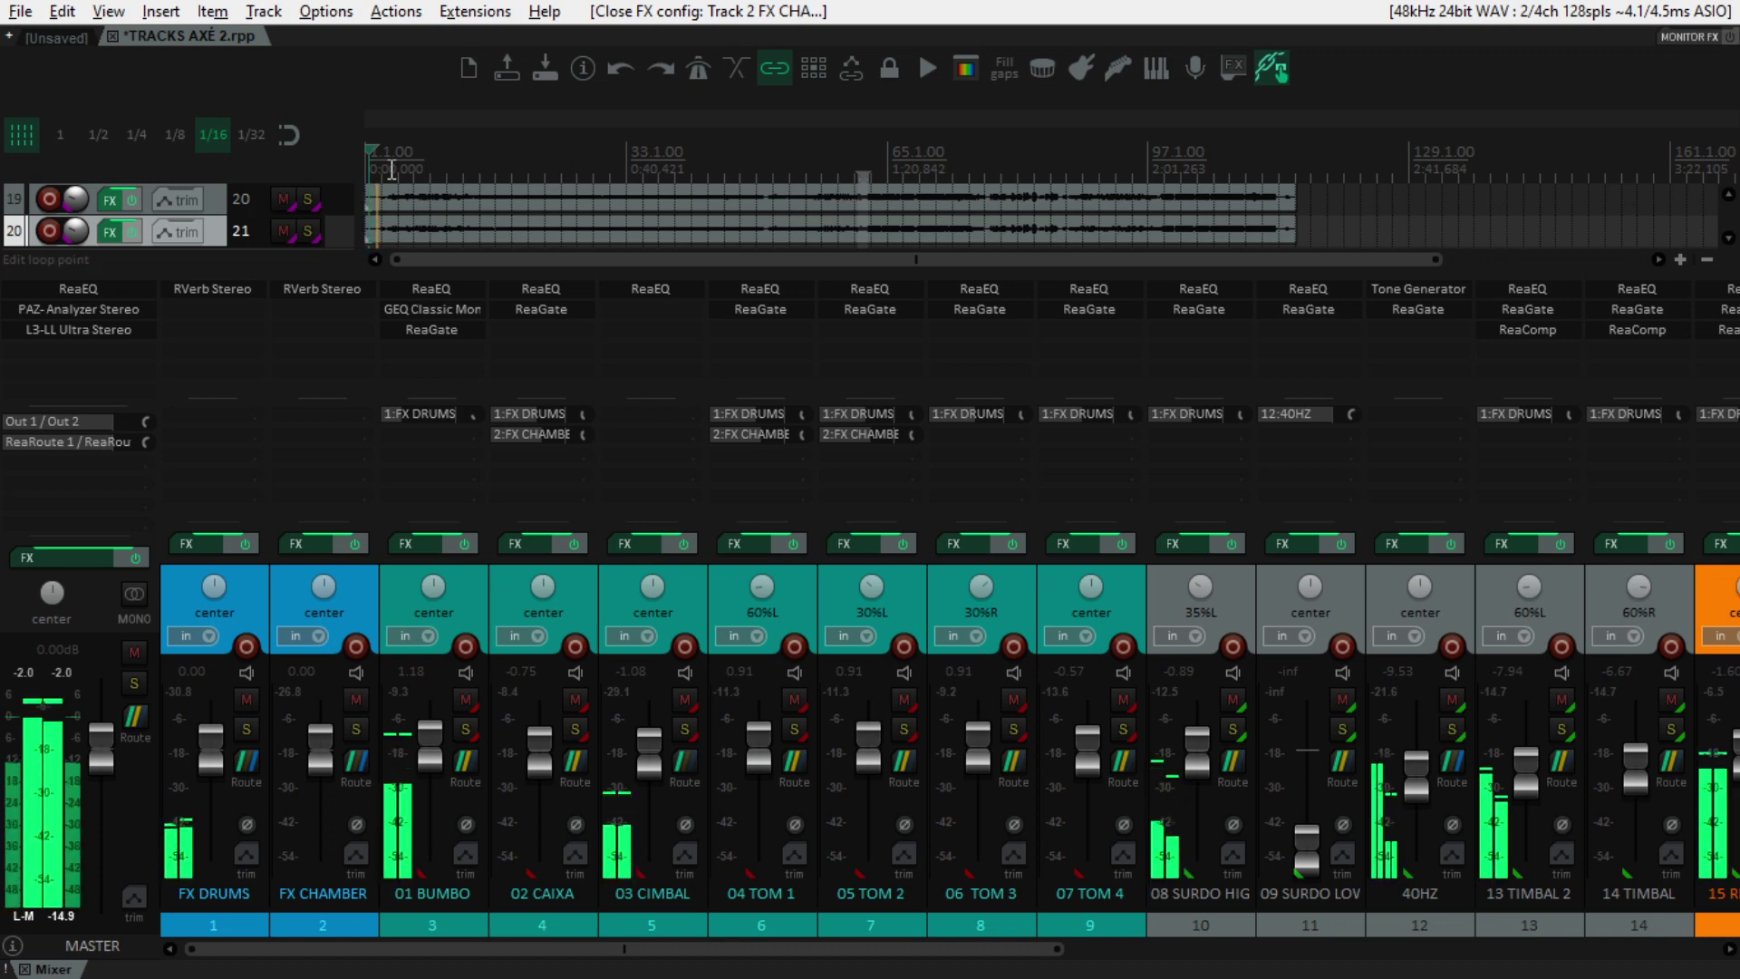
left_click(582, 604)
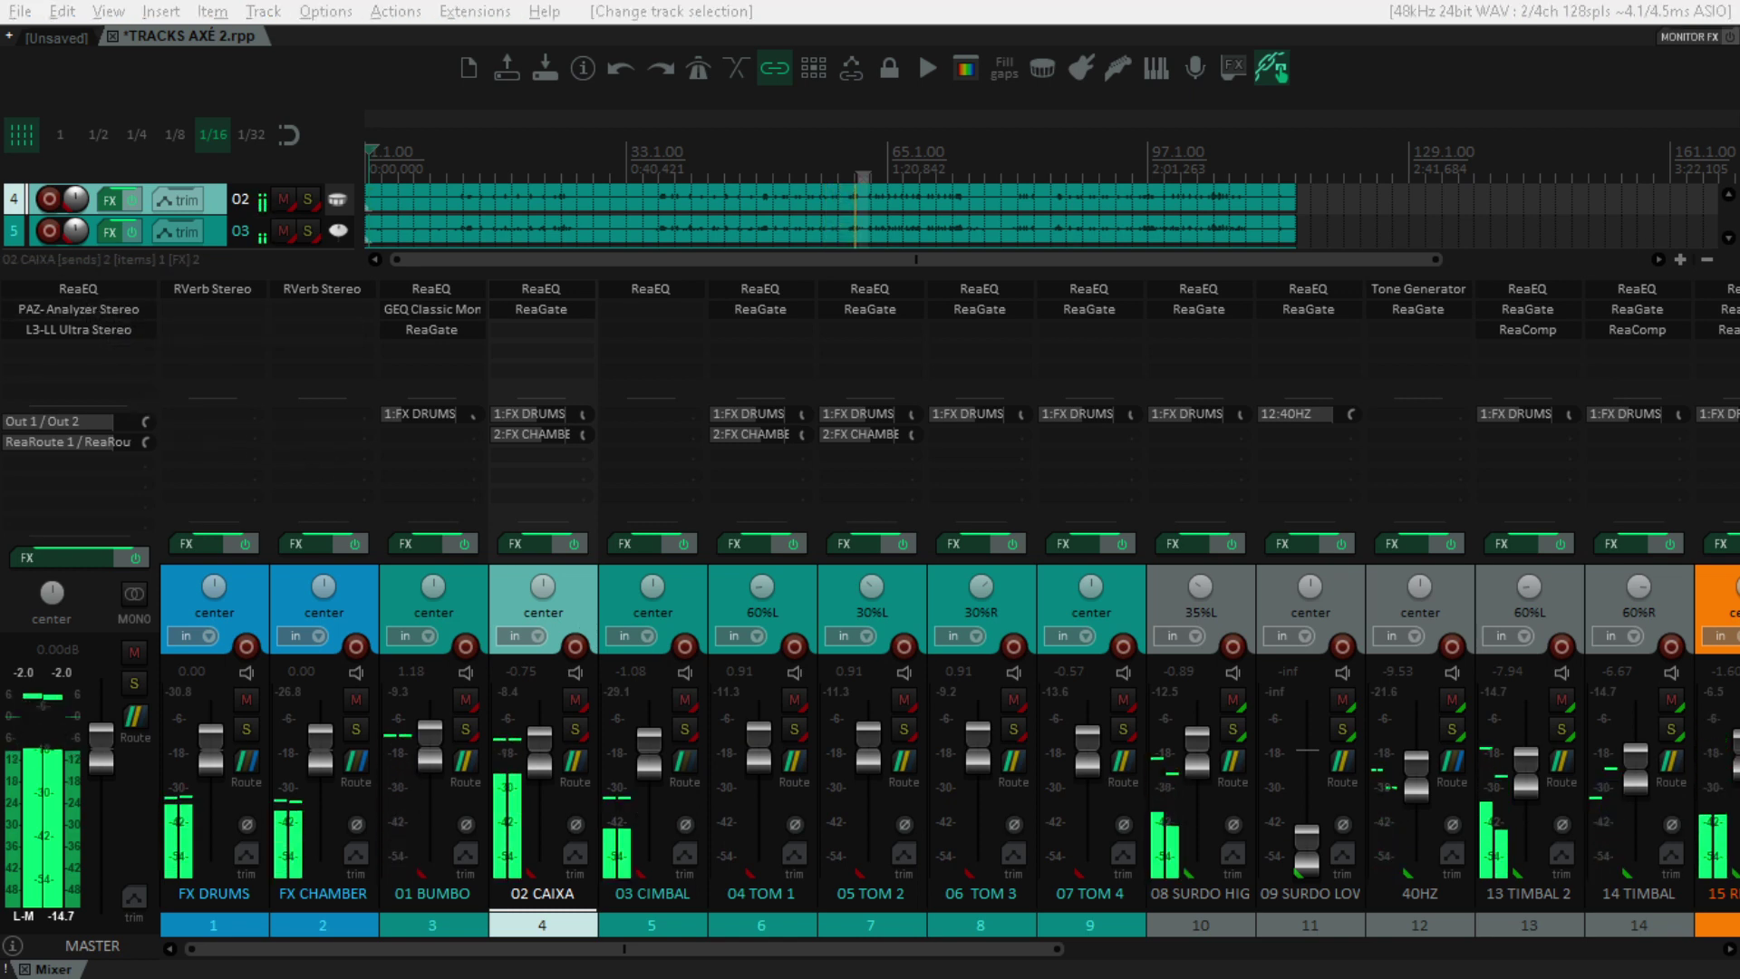
Step: Watch the mix in the master track's PAZ Analyzer, clear its peak hold and close the analyzer window
left_click(78, 309)
left_click_drag(148, 204, 950, 136)
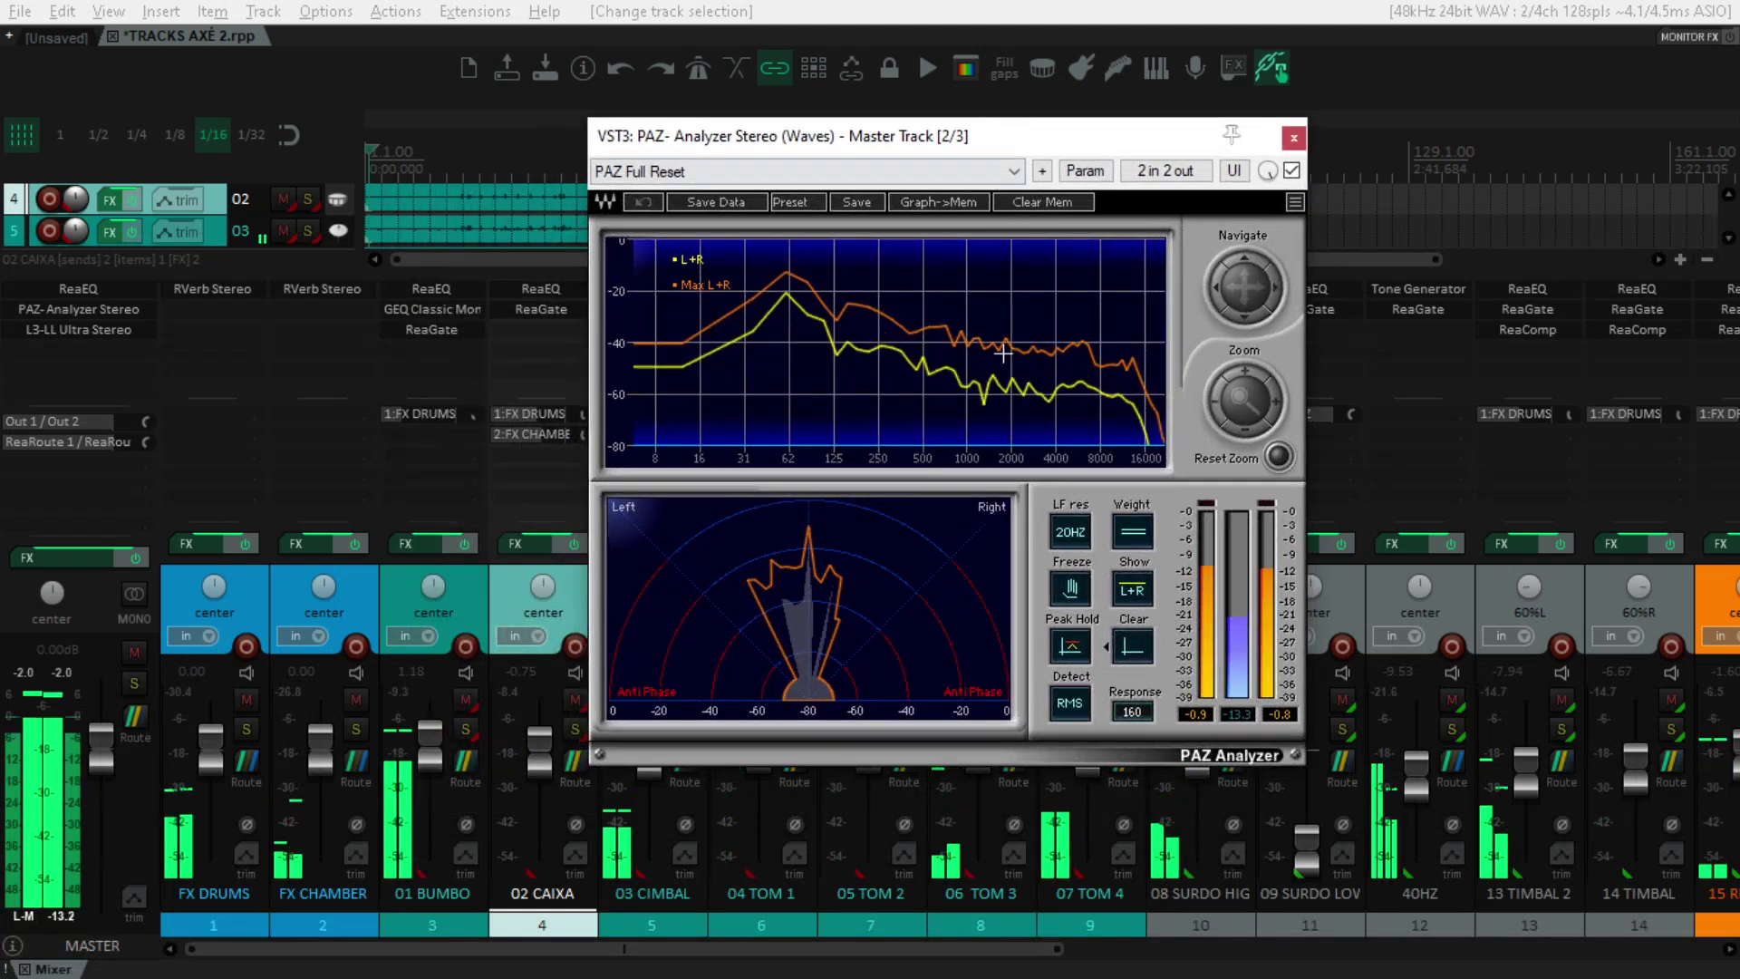
left_click(1133, 645)
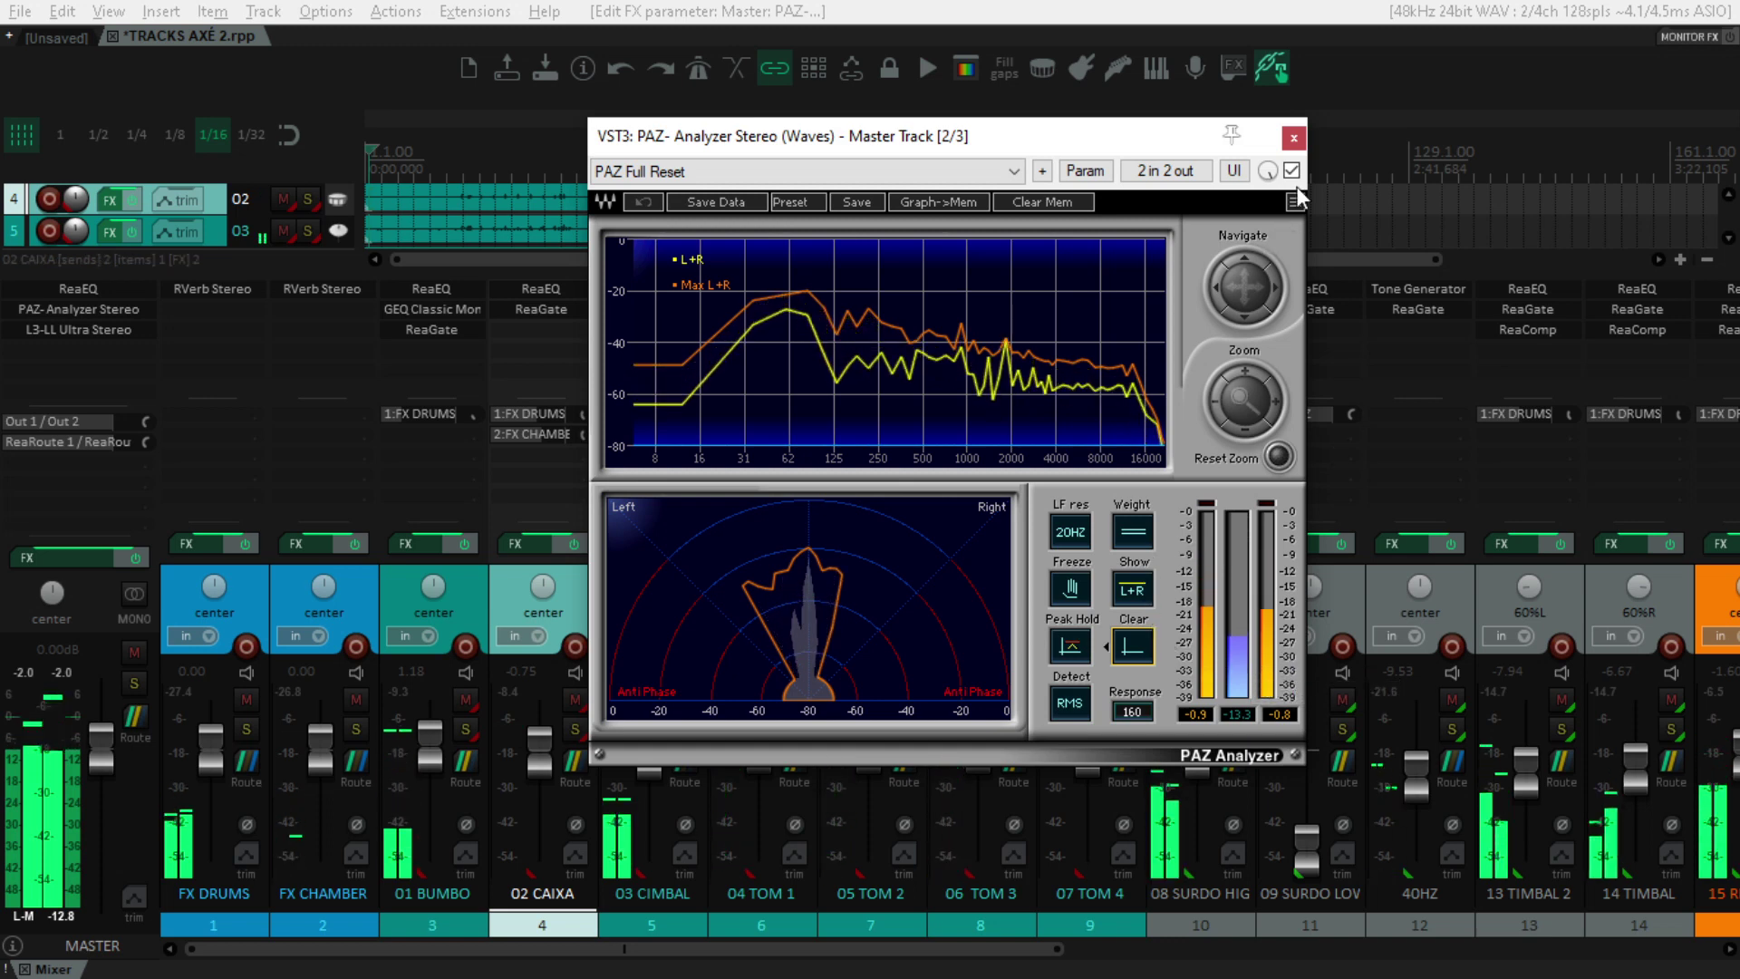
left_click(1293, 137)
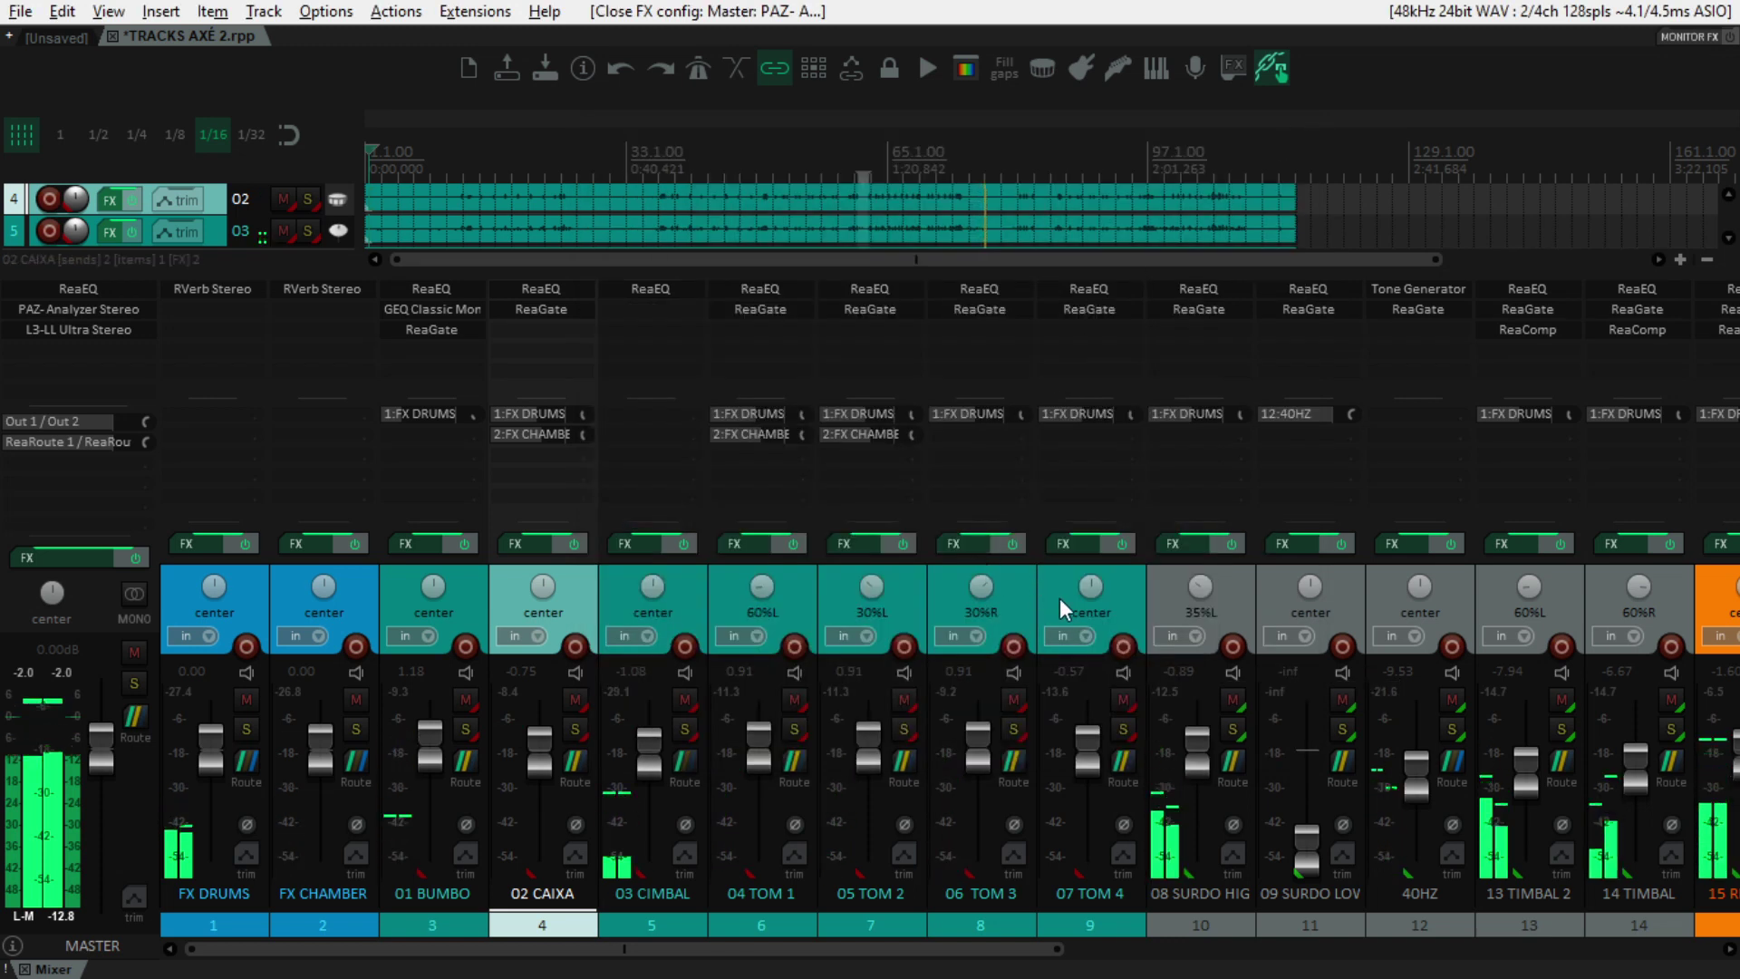